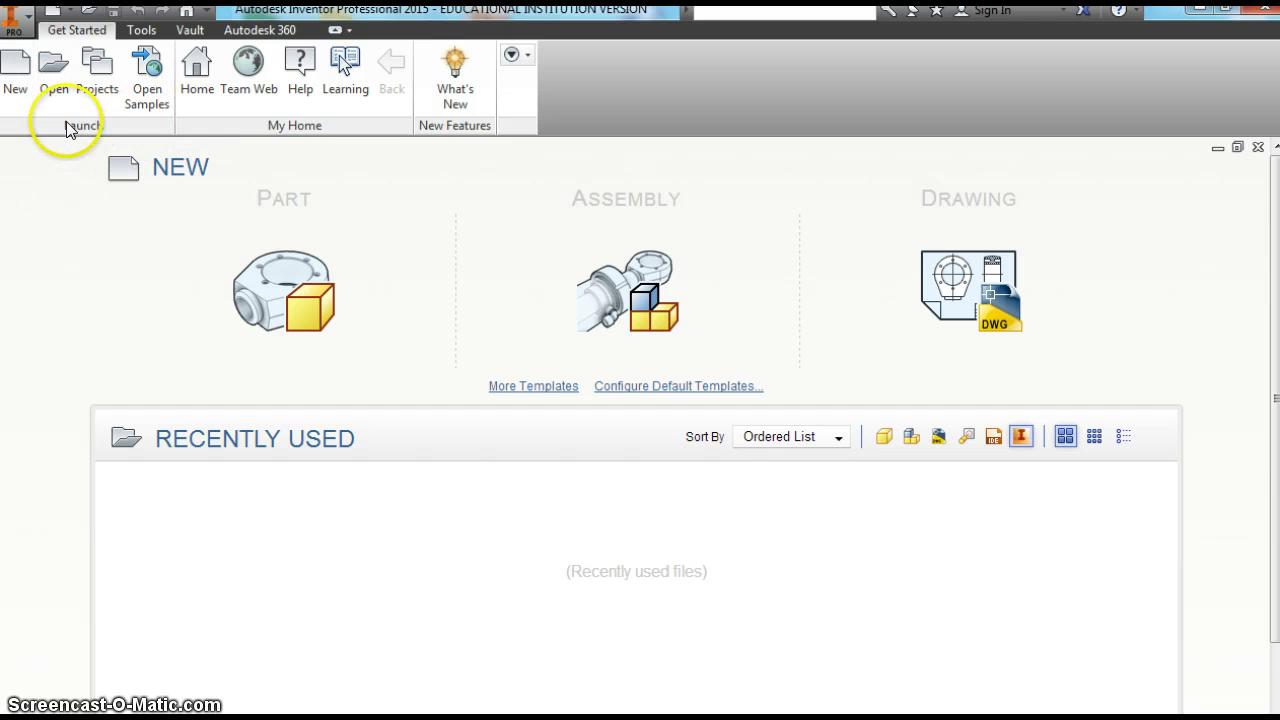
Create a new part file from the English Standard (in).ipt template
{"action": "left_click", "coordinate": [18, 80]}
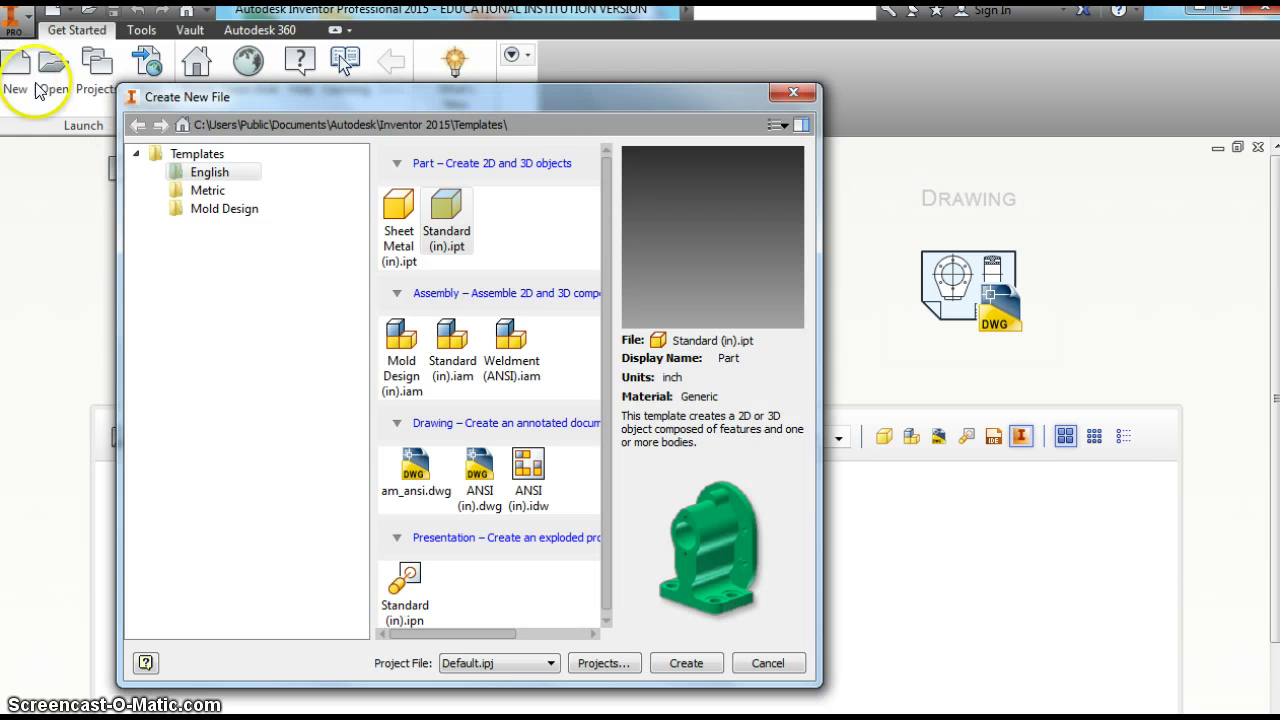
{"action": "left_click", "coordinate": [458, 208]}
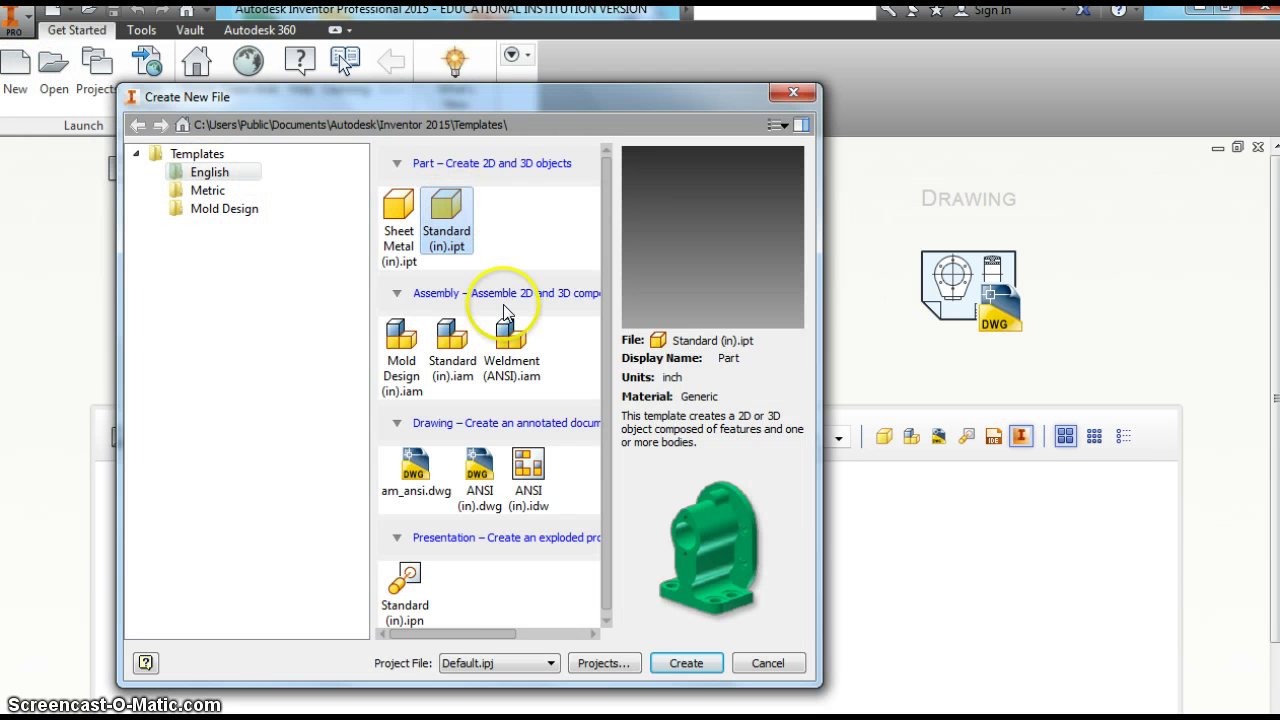
{"action": "left_click", "coordinate": [687, 665]}
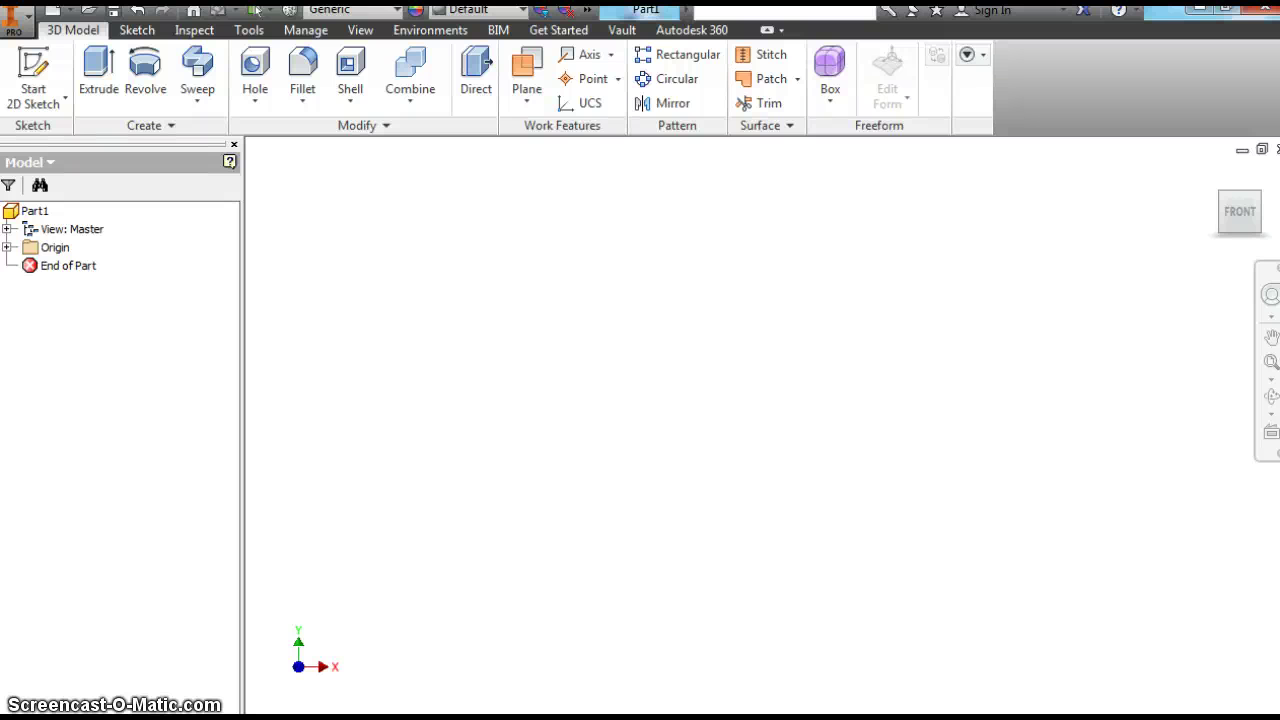
Start a 2D sketch on the XY plane and draw a two-point rectangle above and beside the origin
{"action": "left_click", "coordinate": [33, 65]}
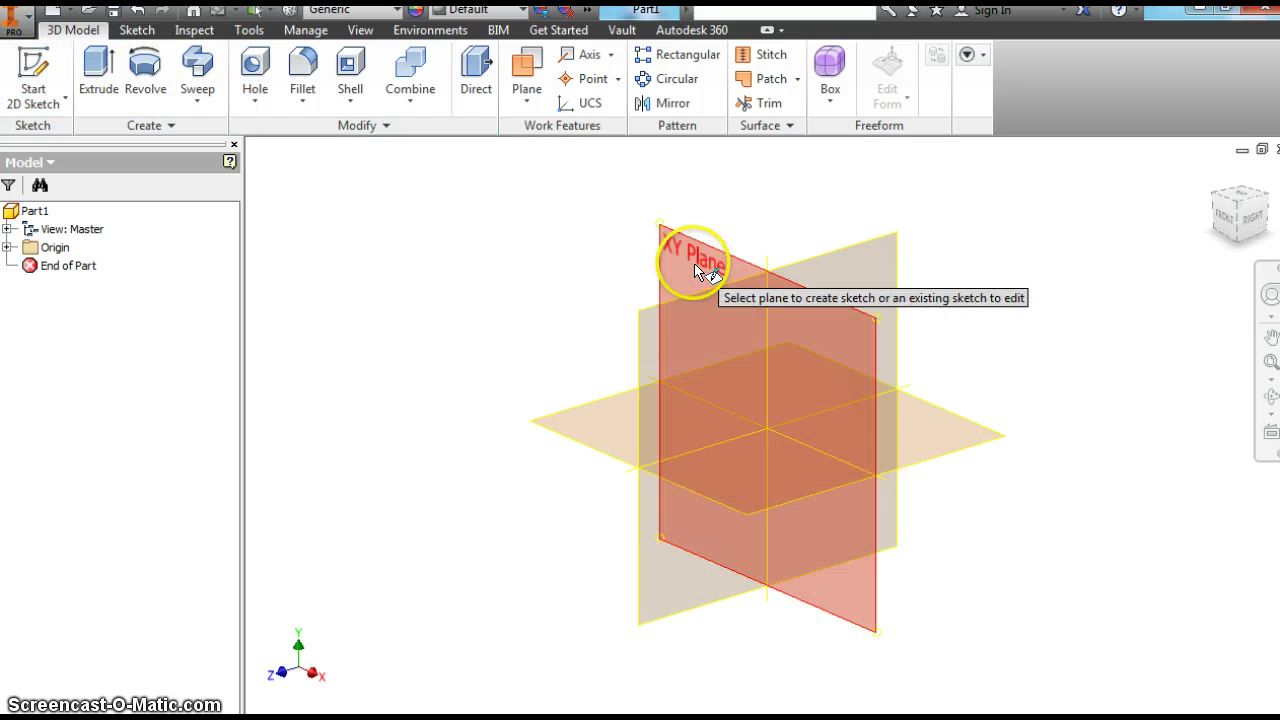
{"action": "left_click", "coordinate": [685, 282]}
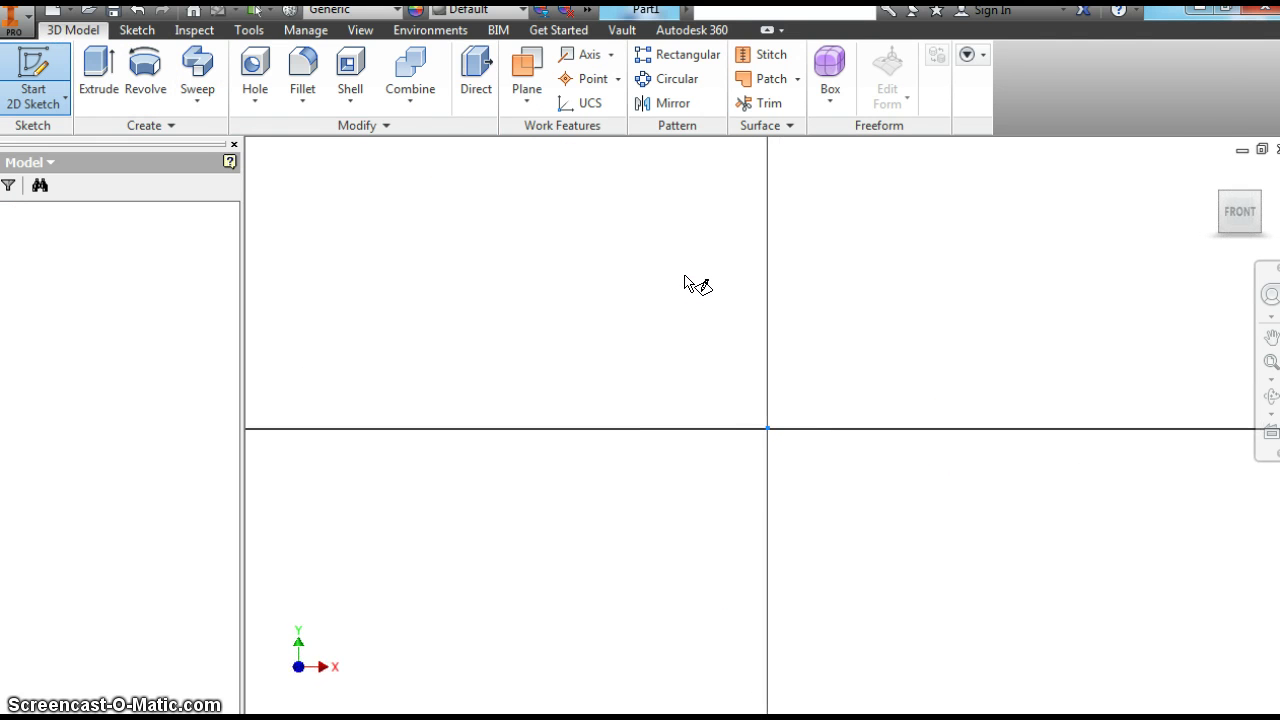
{"action": "left_click", "coordinate": [252, 68]}
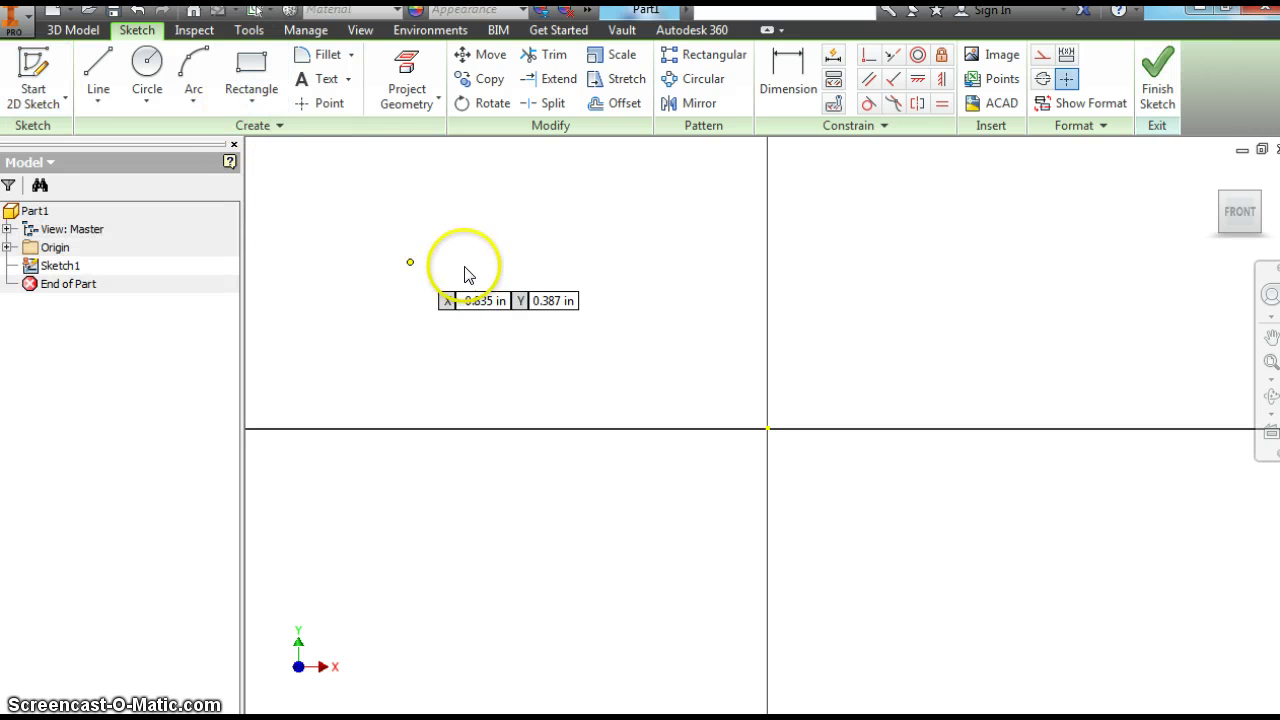
{"action": "left_click", "coordinate": [374, 178]}
{"action": "left_click", "coordinate": [709, 418]}
{"action": "right_click", "coordinate": [786, 380]}
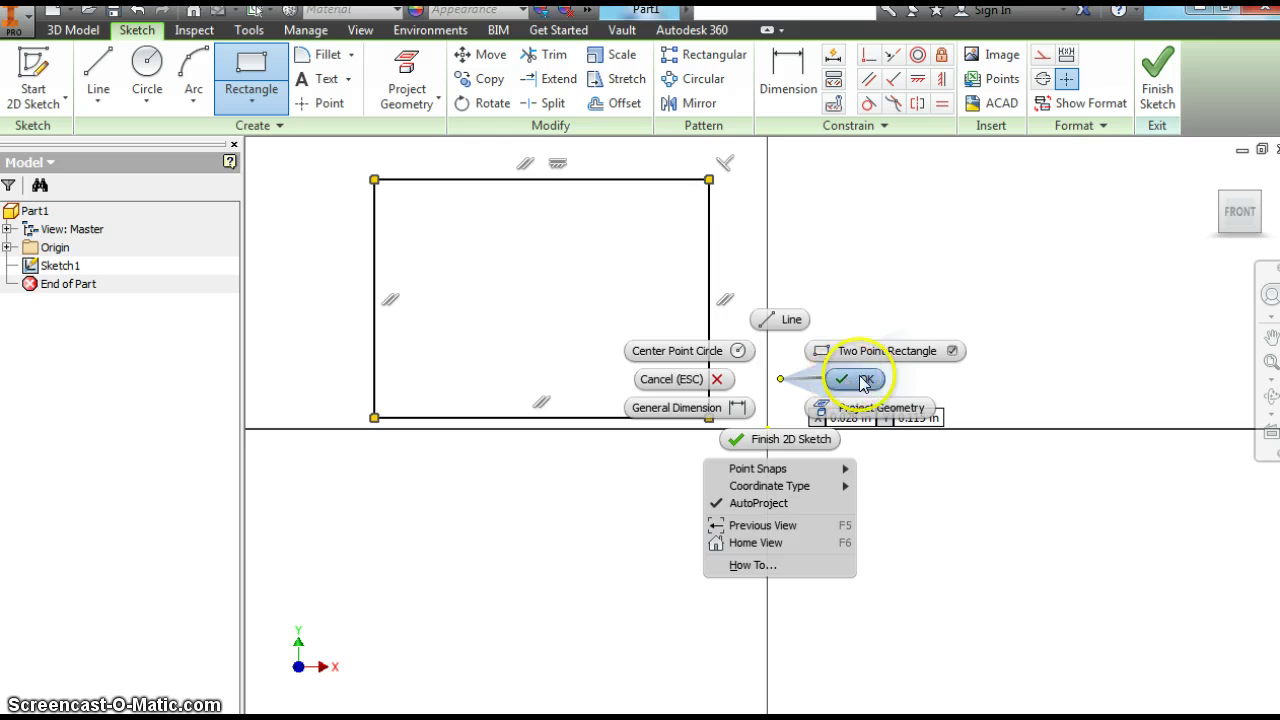
{"action": "left_click", "coordinate": [857, 377]}
Dimension the rectangle's upper edge, setting its width to 6 in
{"action": "left_click", "coordinate": [786, 78]}
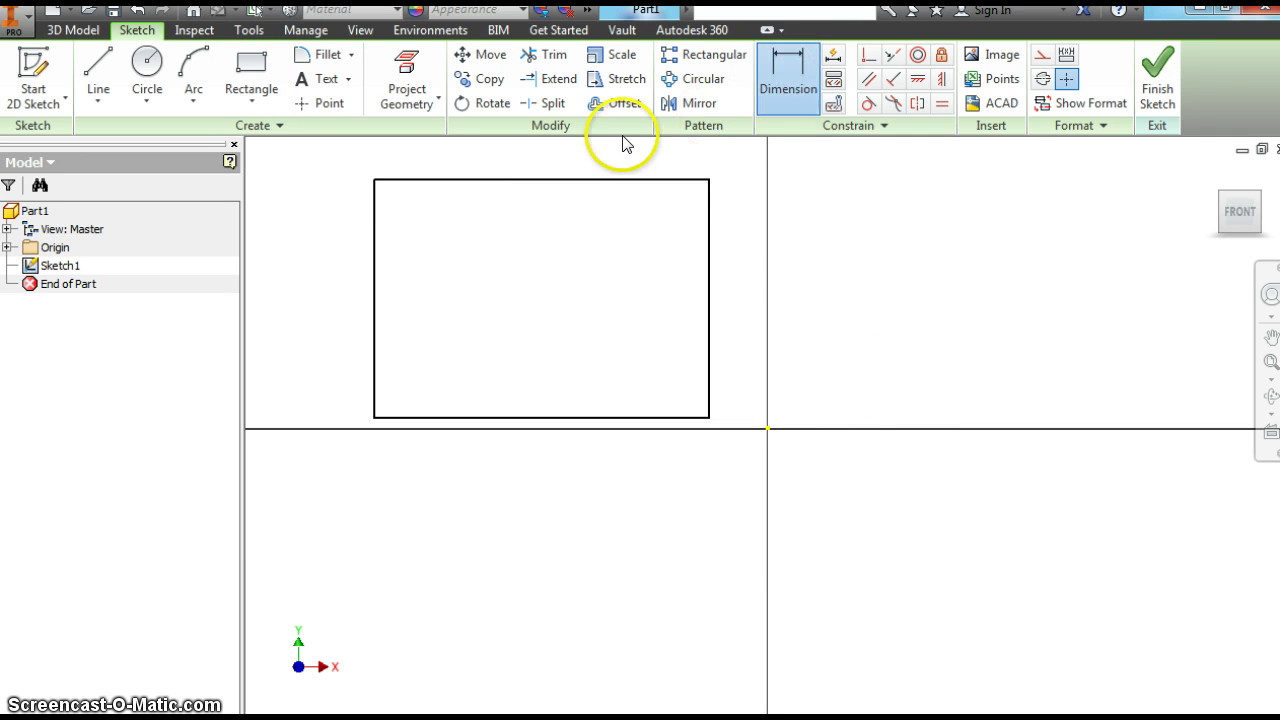
{"action": "left_click", "coordinate": [546, 179]}
{"action": "left_click", "coordinate": [549, 157]}
{"action": "type", "text": "6"}
{"action": "left_click", "coordinate": [618, 229]}
Dimension the rectangle's vertical side as 6 in and finish the sketch
{"action": "left_click", "coordinate": [1236, 234]}
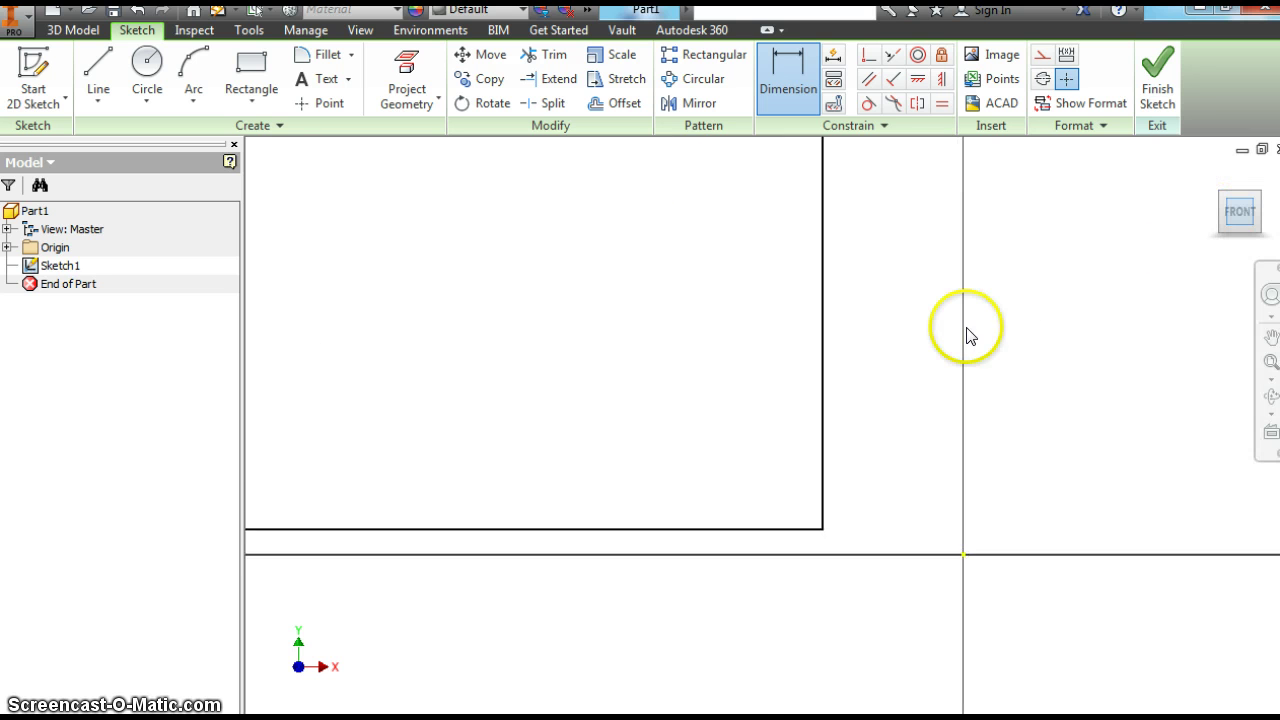
{"action": "left_click", "coordinate": [940, 373]}
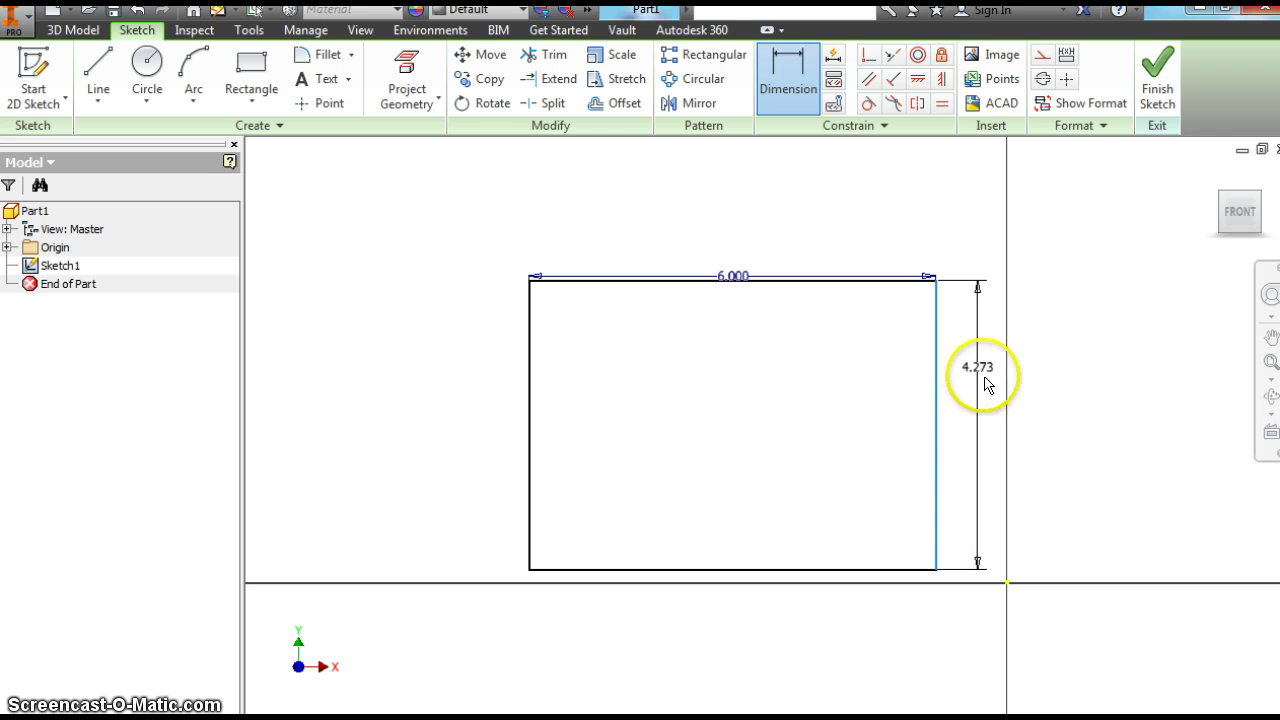
{"action": "left_click", "coordinate": [982, 378]}
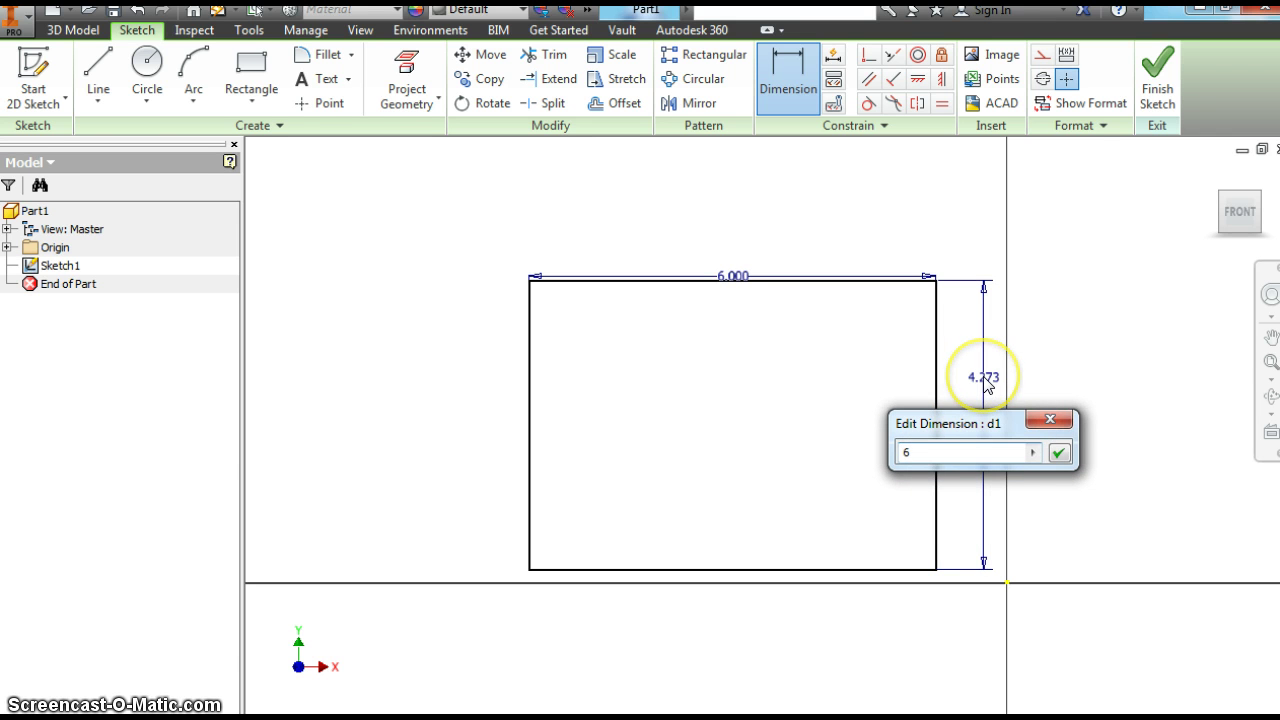
{"action": "left_click", "coordinate": [1059, 454]}
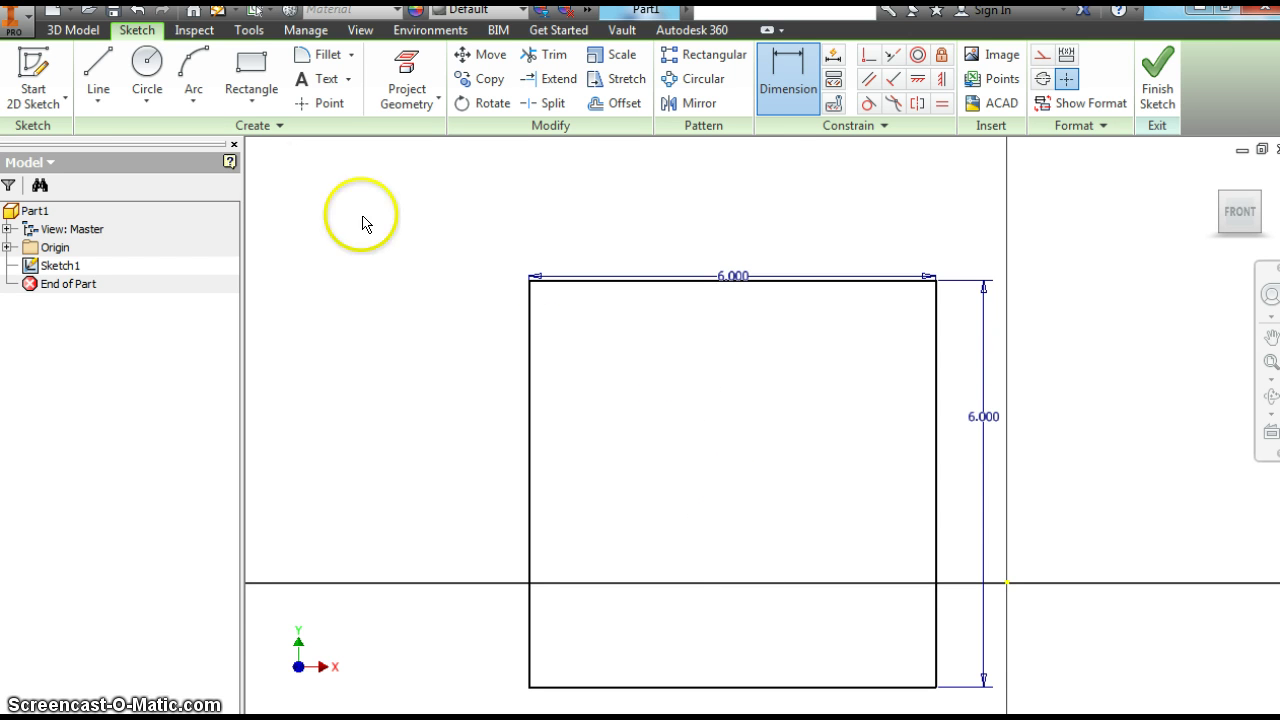
{"action": "right_click", "coordinate": [623, 388]}
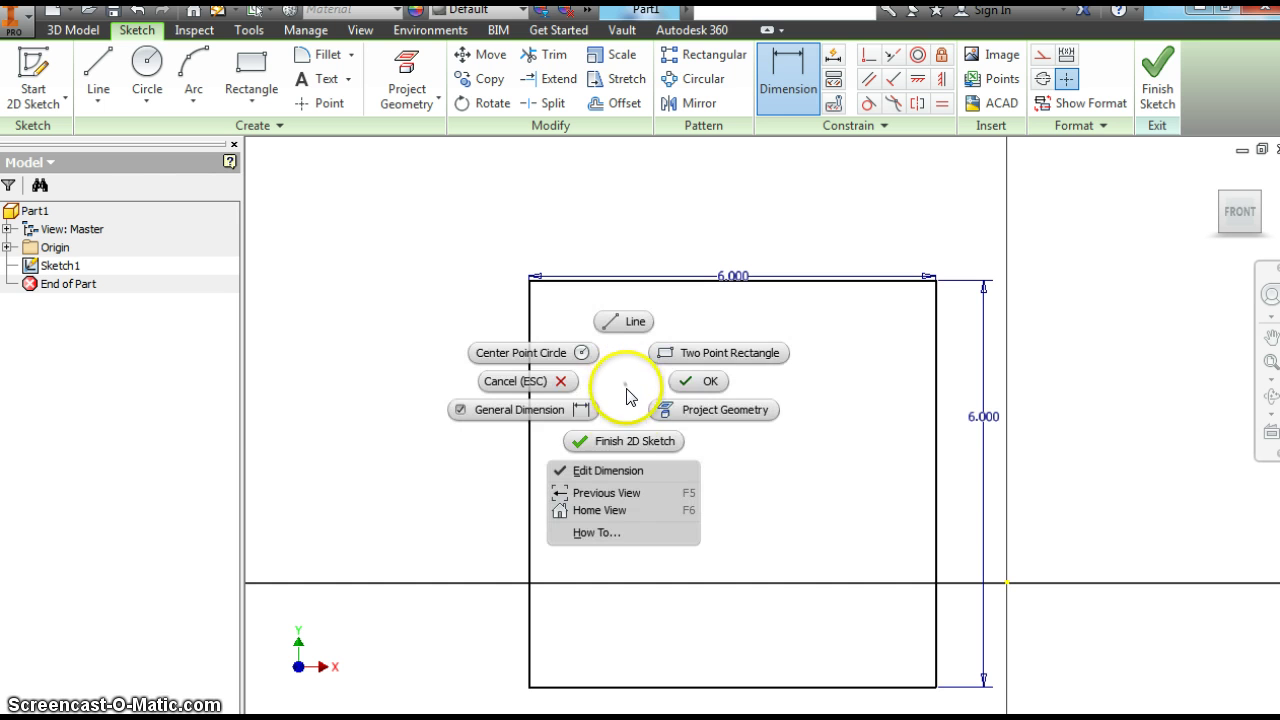
{"action": "left_click", "coordinate": [640, 441]}
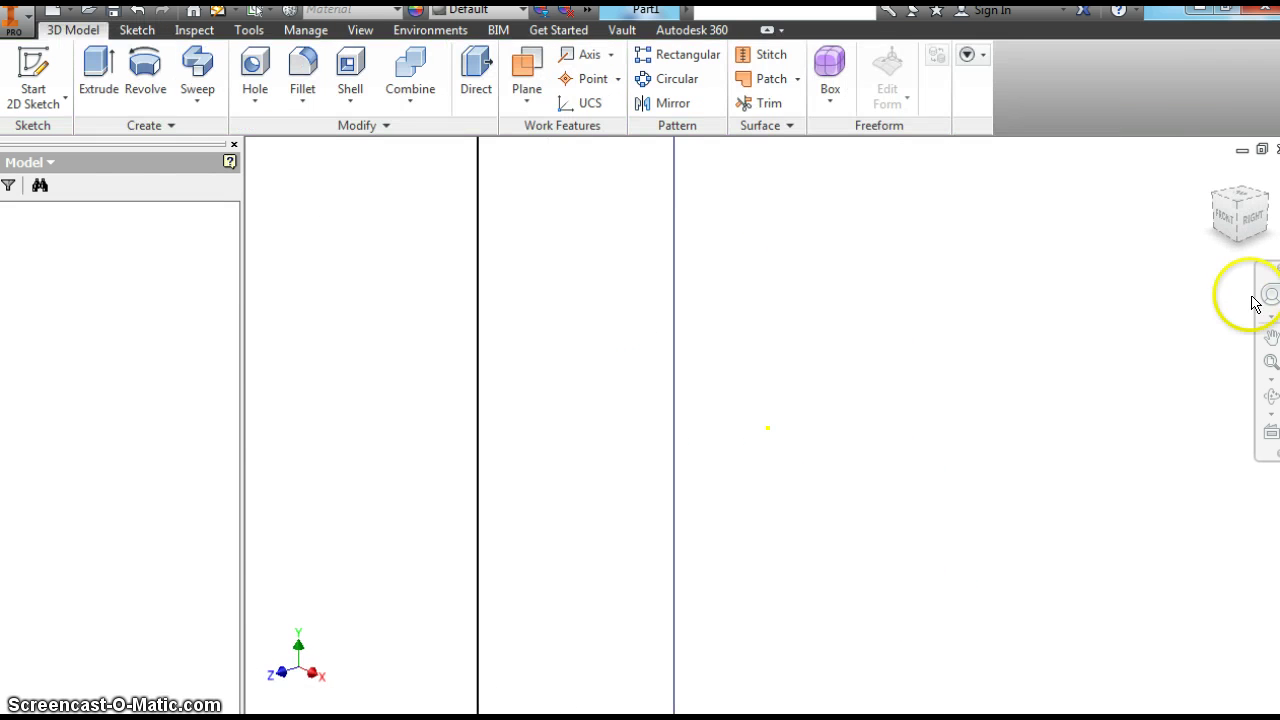
Extrude the square profile symmetrically about the sketch plane to a total distance of 6 in
{"action": "left_click", "coordinate": [1212, 178]}
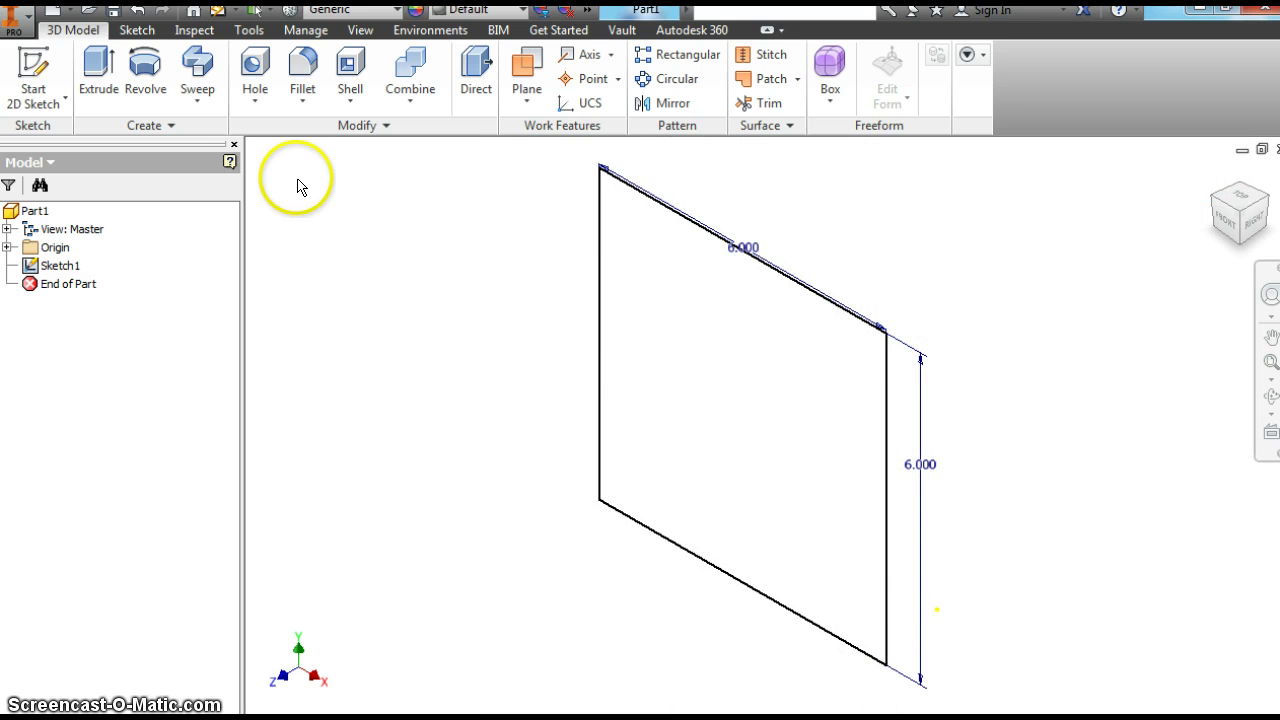
{"action": "left_click", "coordinate": [98, 80]}
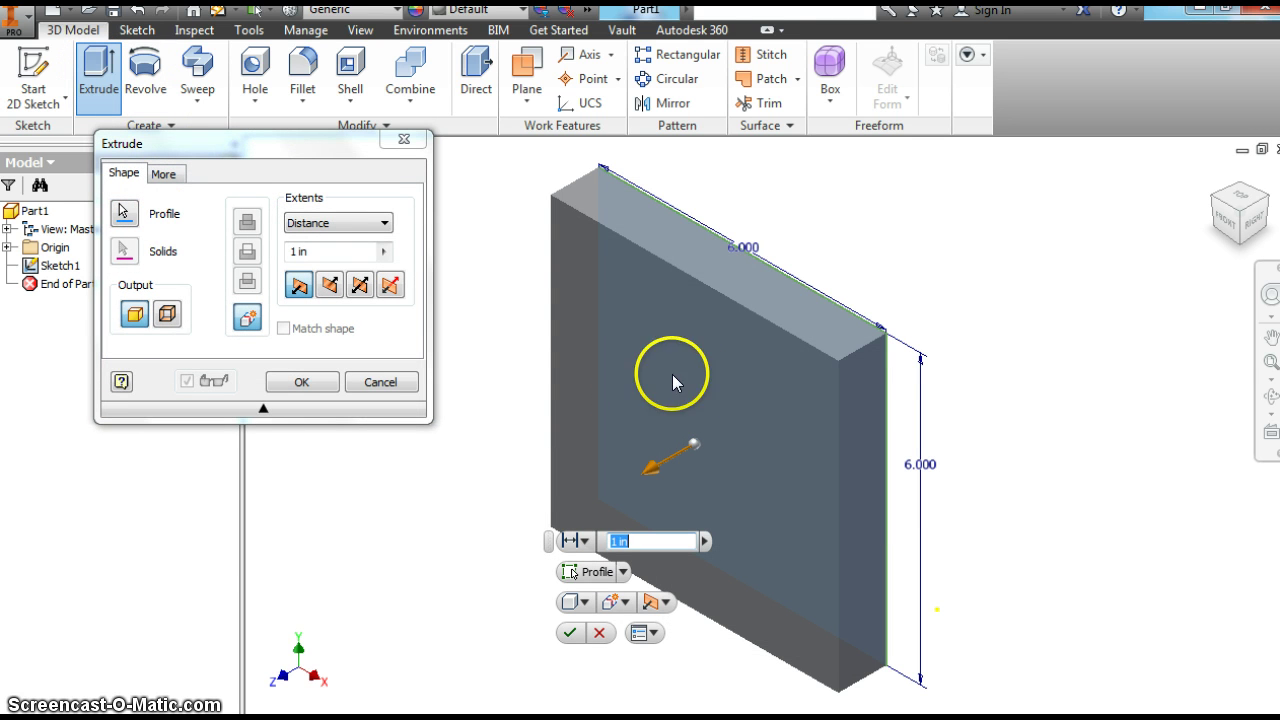
{"action": "left_click", "coordinate": [330, 285]}
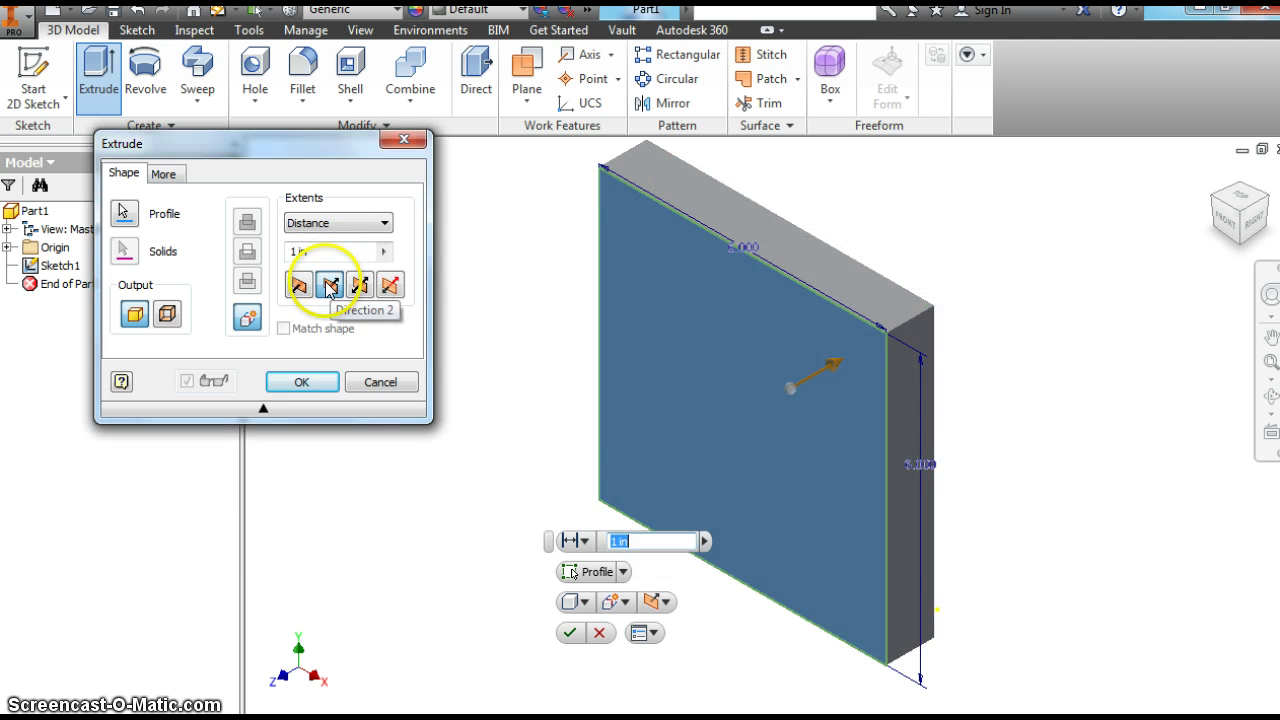
{"action": "left_click", "coordinate": [329, 286]}
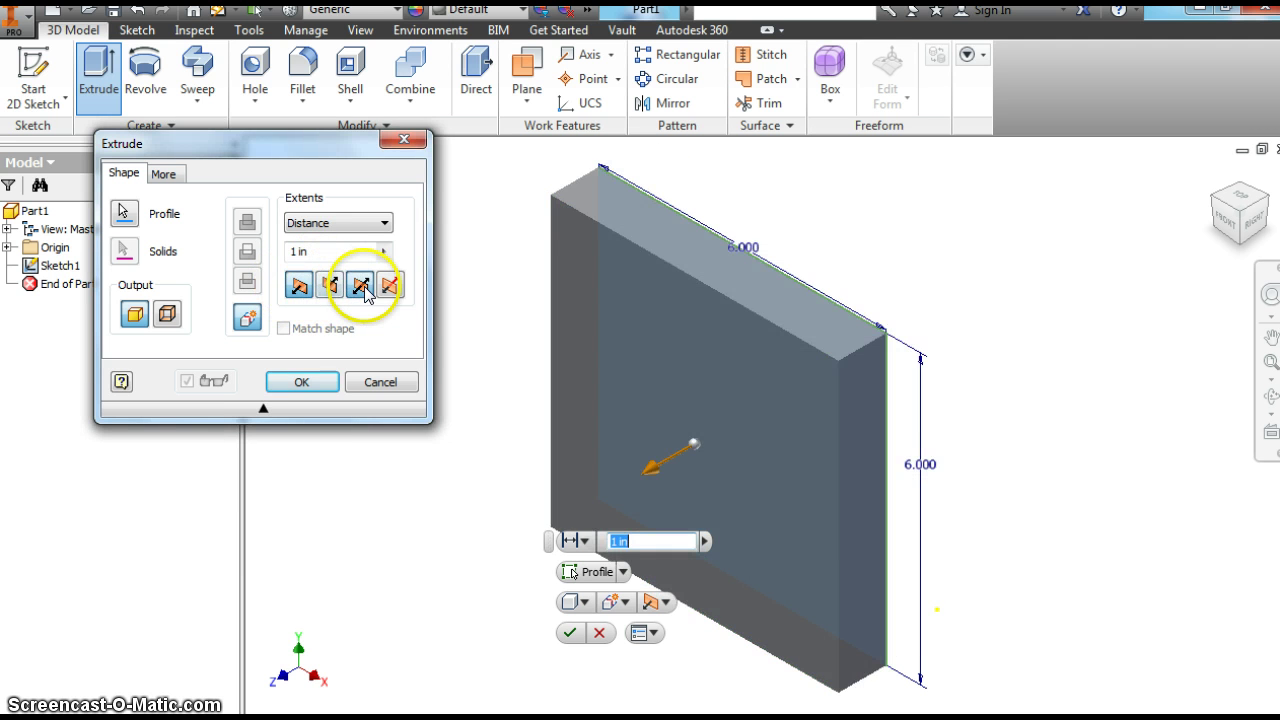
{"action": "left_click", "coordinate": [362, 287]}
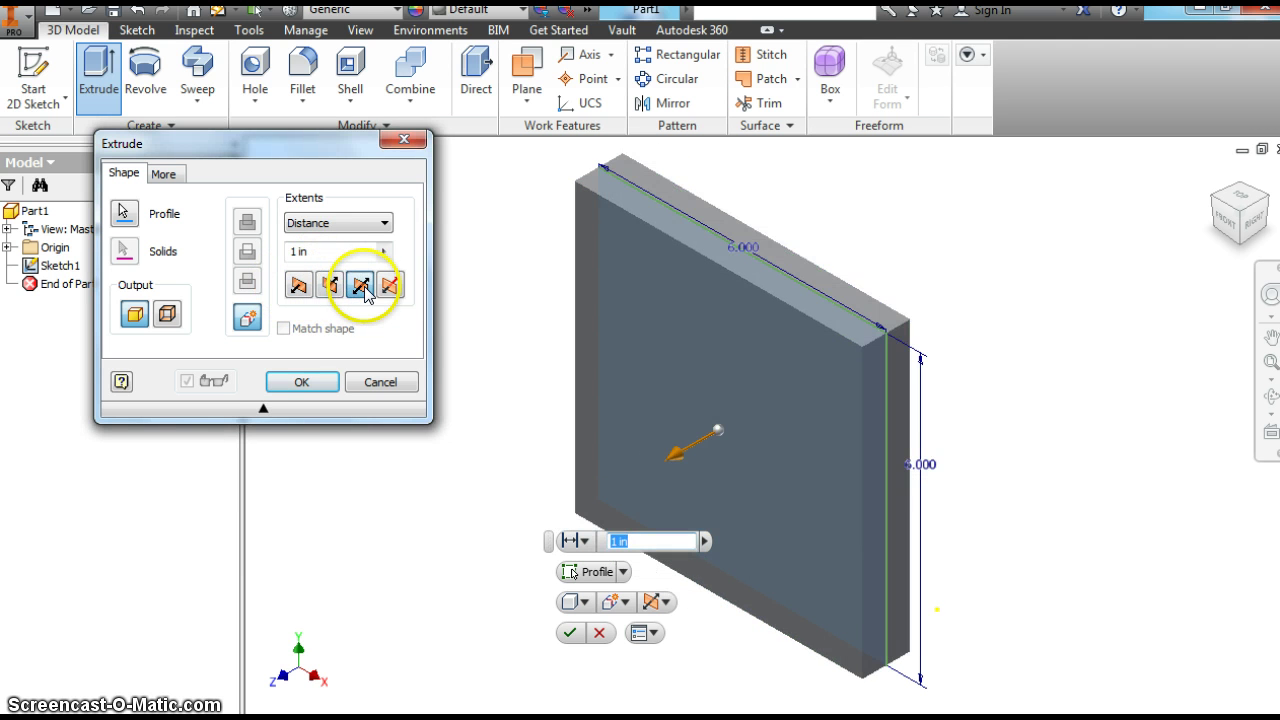
{"action": "double_click", "coordinate": [293, 251]}
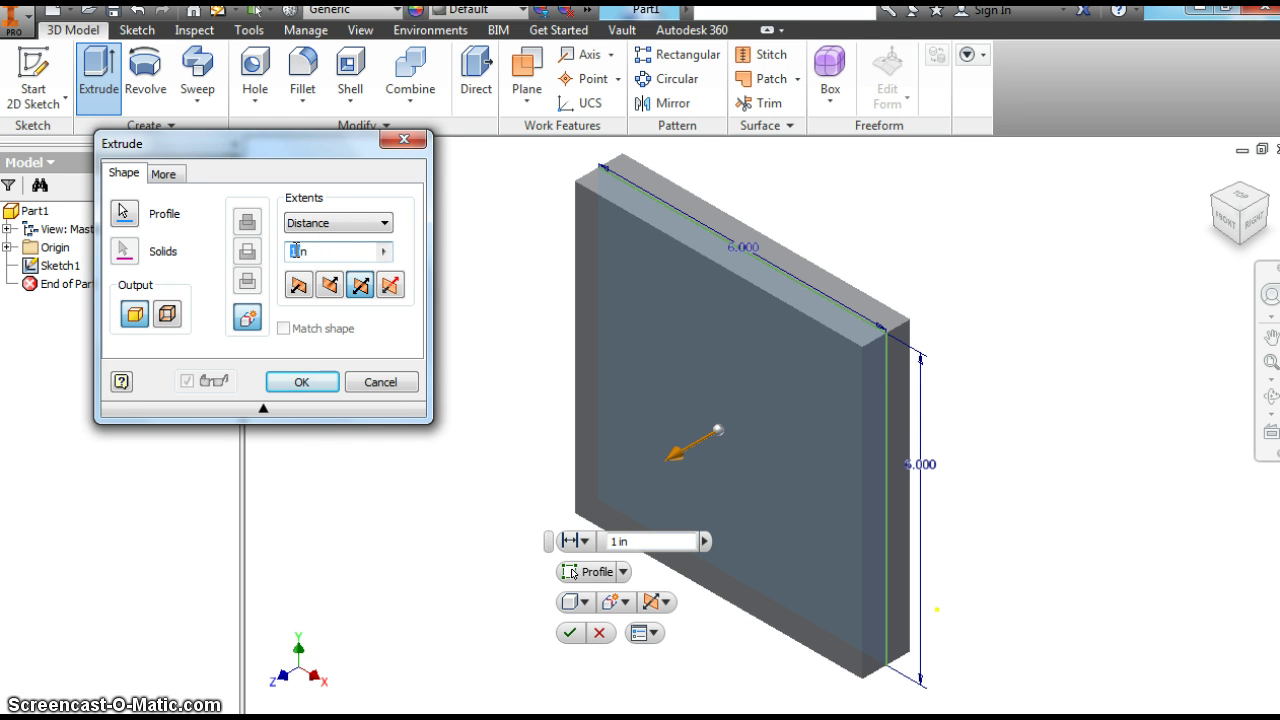
{"action": "type", "text": "6"}
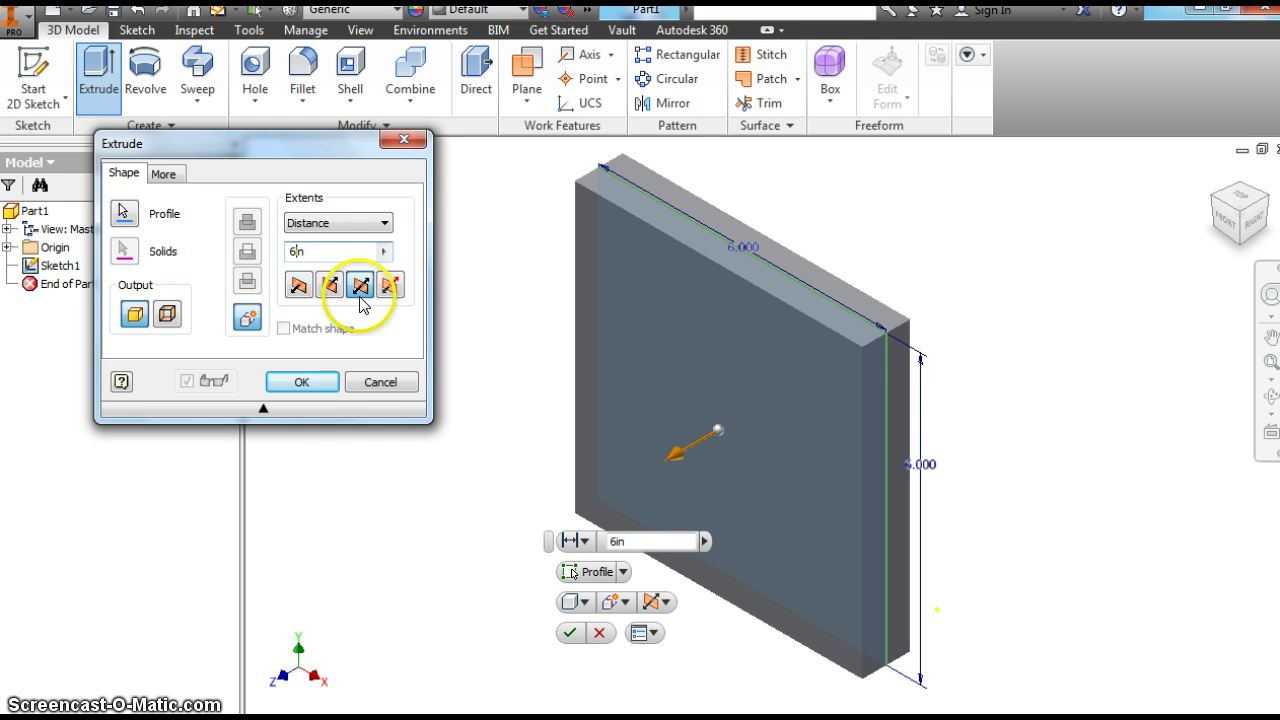
{"action": "left_click", "coordinate": [313, 385]}
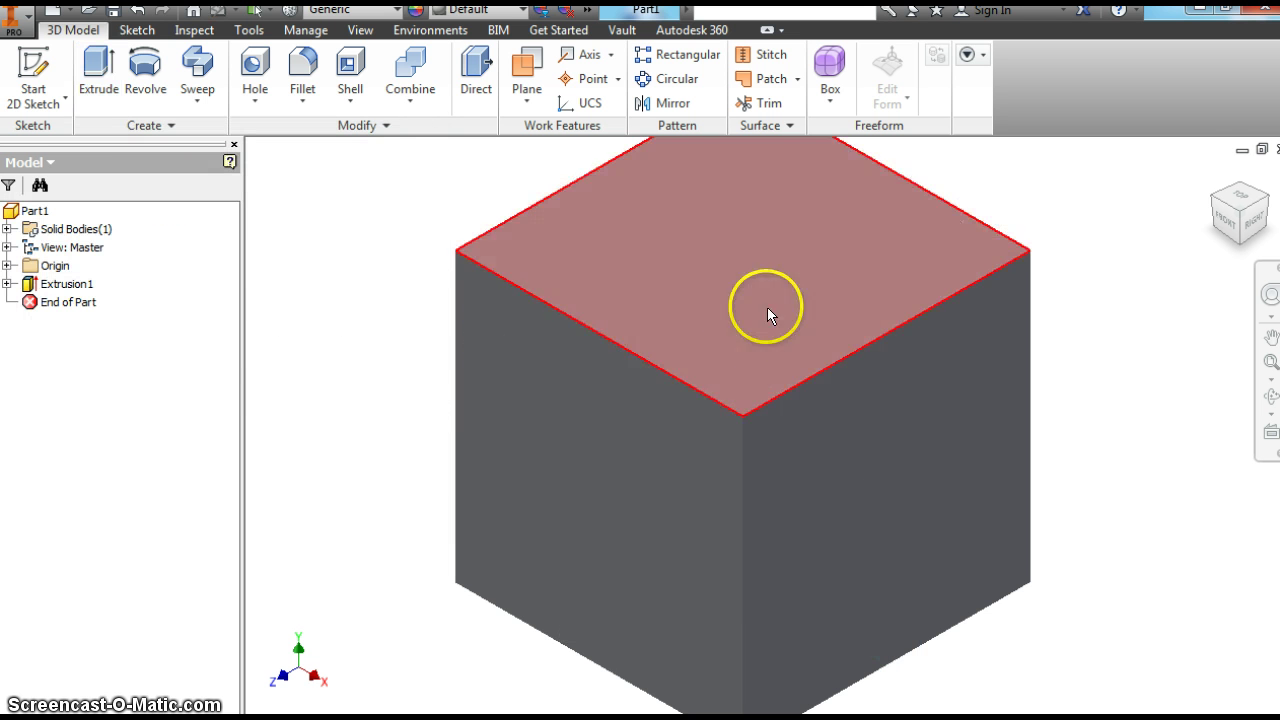
Start a new sketch on the top face of the cube
{"action": "mouse_move", "coordinate": [1225, 178]}
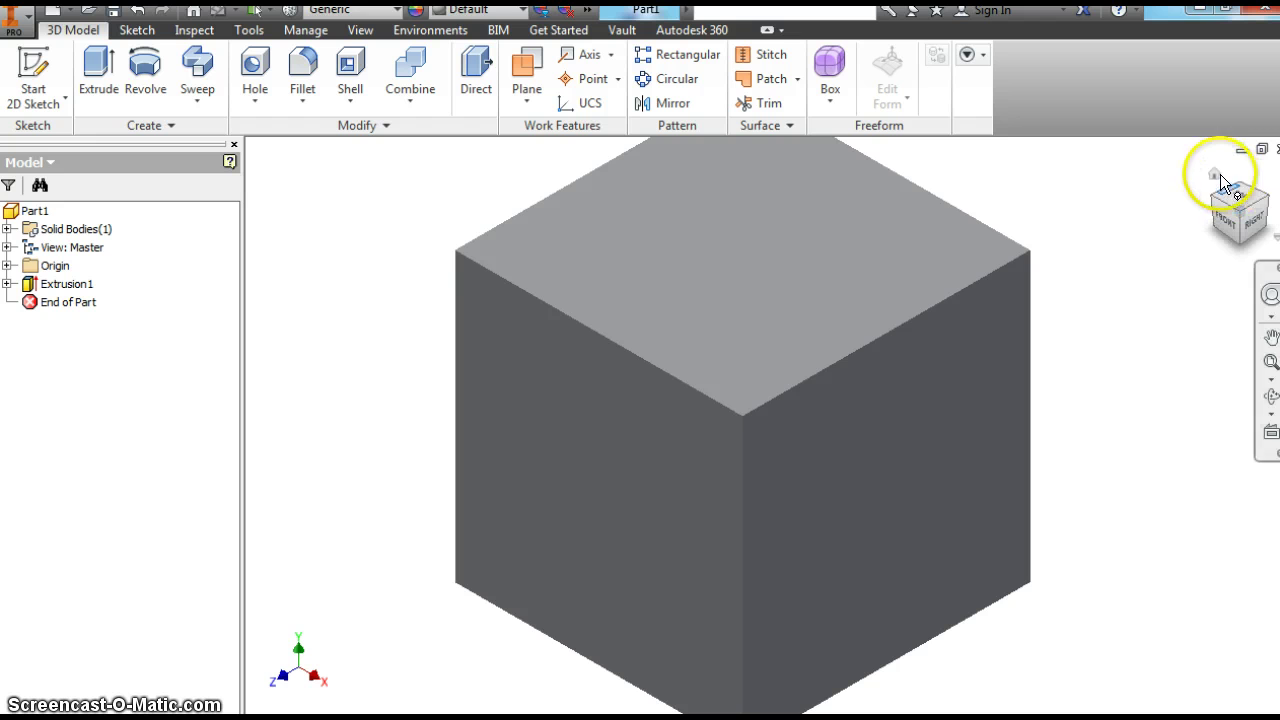
{"action": "left_click", "coordinate": [1213, 177]}
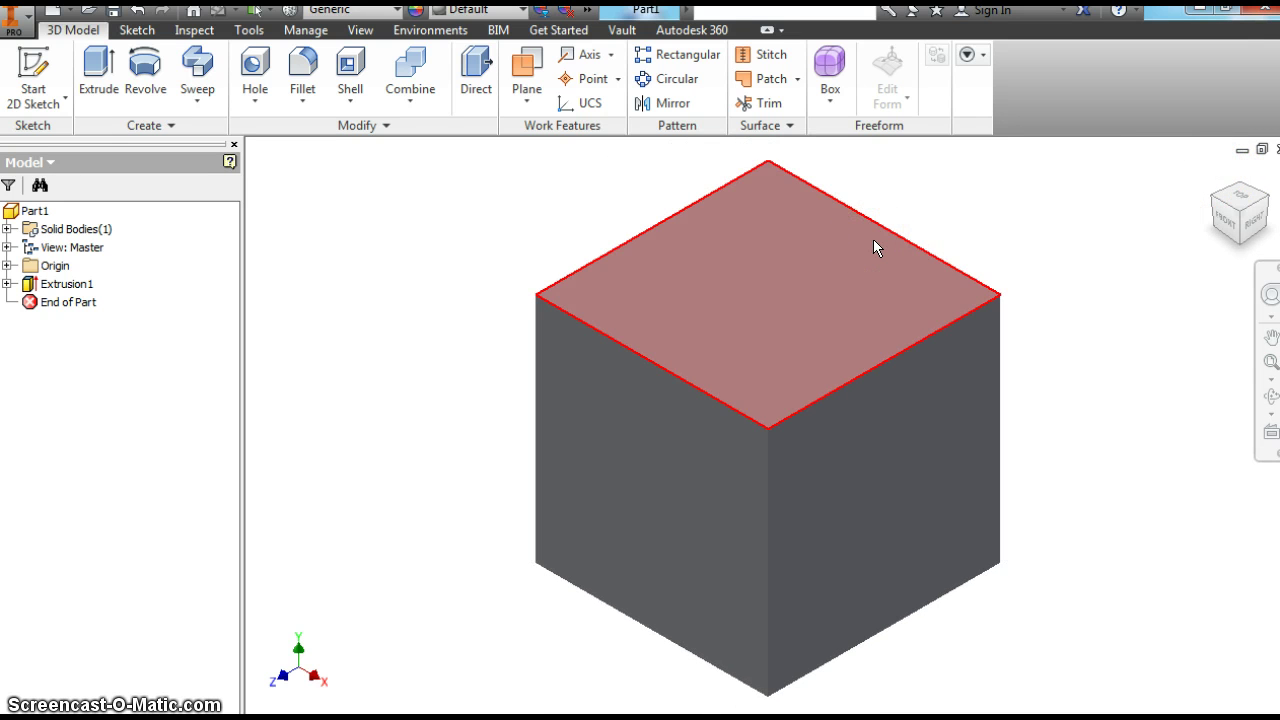
{"action": "mouse_move", "coordinate": [873, 247]}
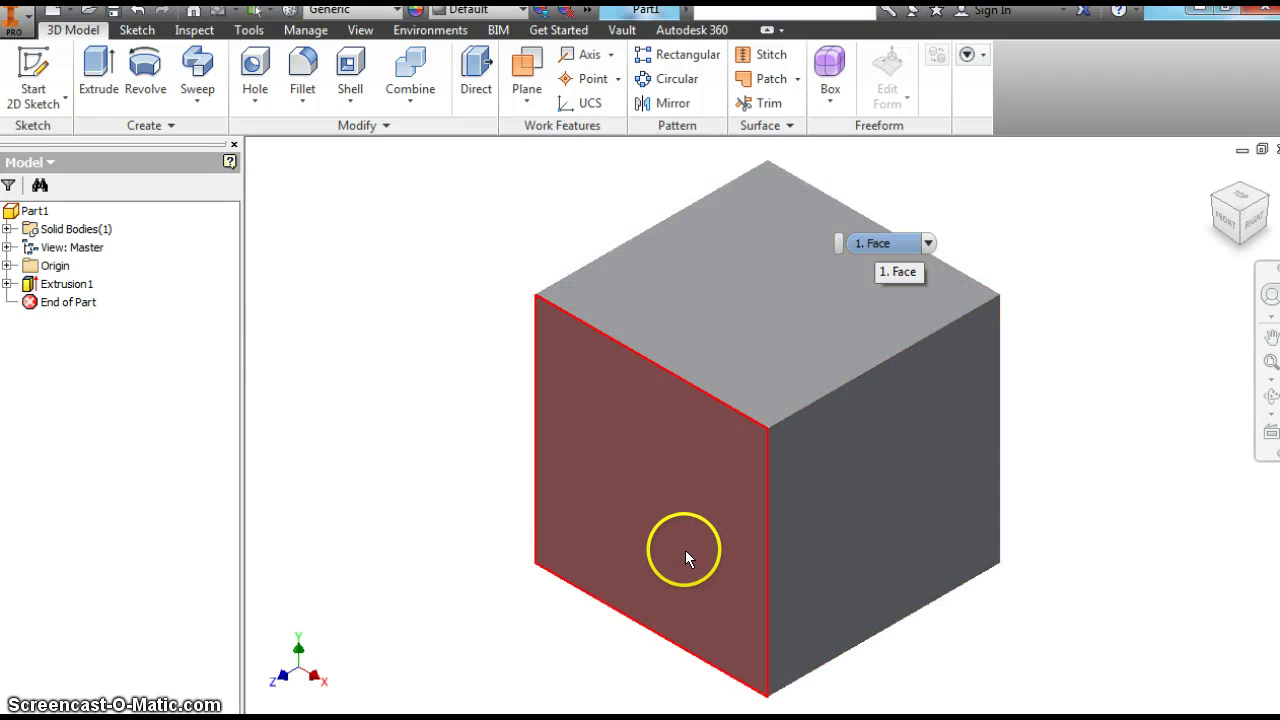
{"action": "left_click", "coordinate": [723, 332]}
{"action": "right_click", "coordinate": [722, 333]}
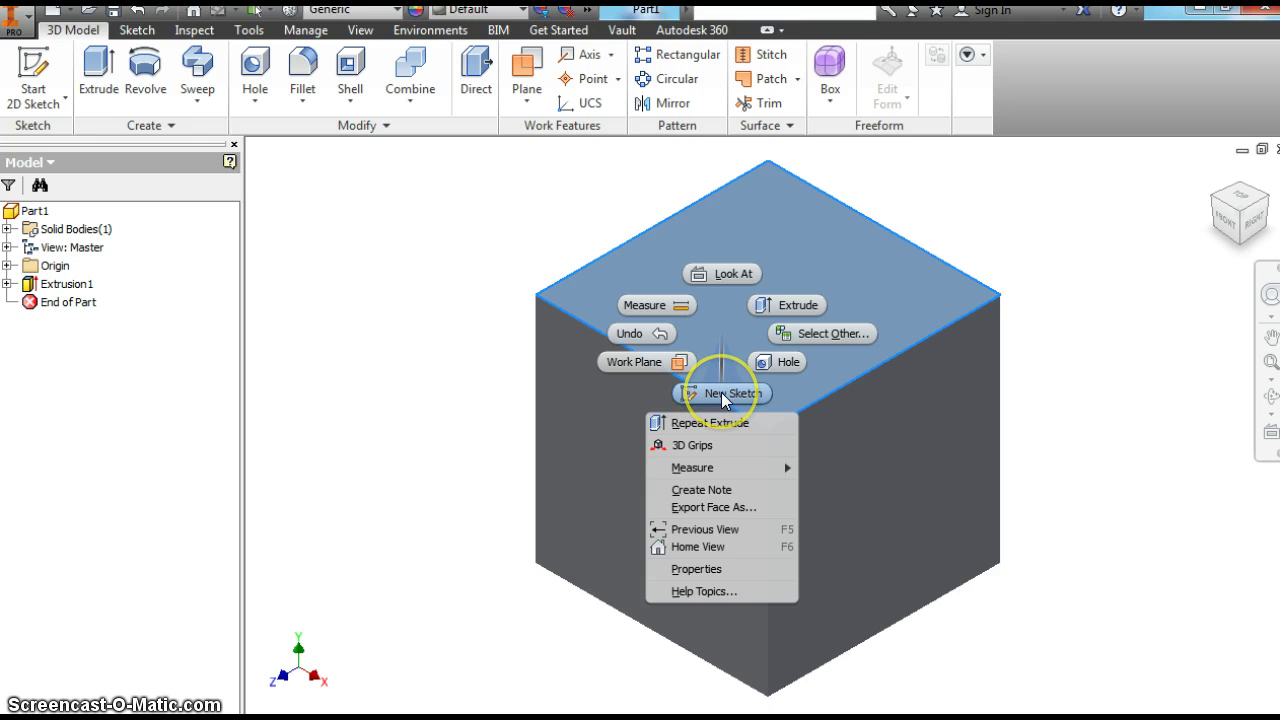
{"action": "left_click_drag", "start_coordinate": [752, 372], "coordinate": [711, 395]}
{"action": "left_click", "coordinate": [586, 330]}
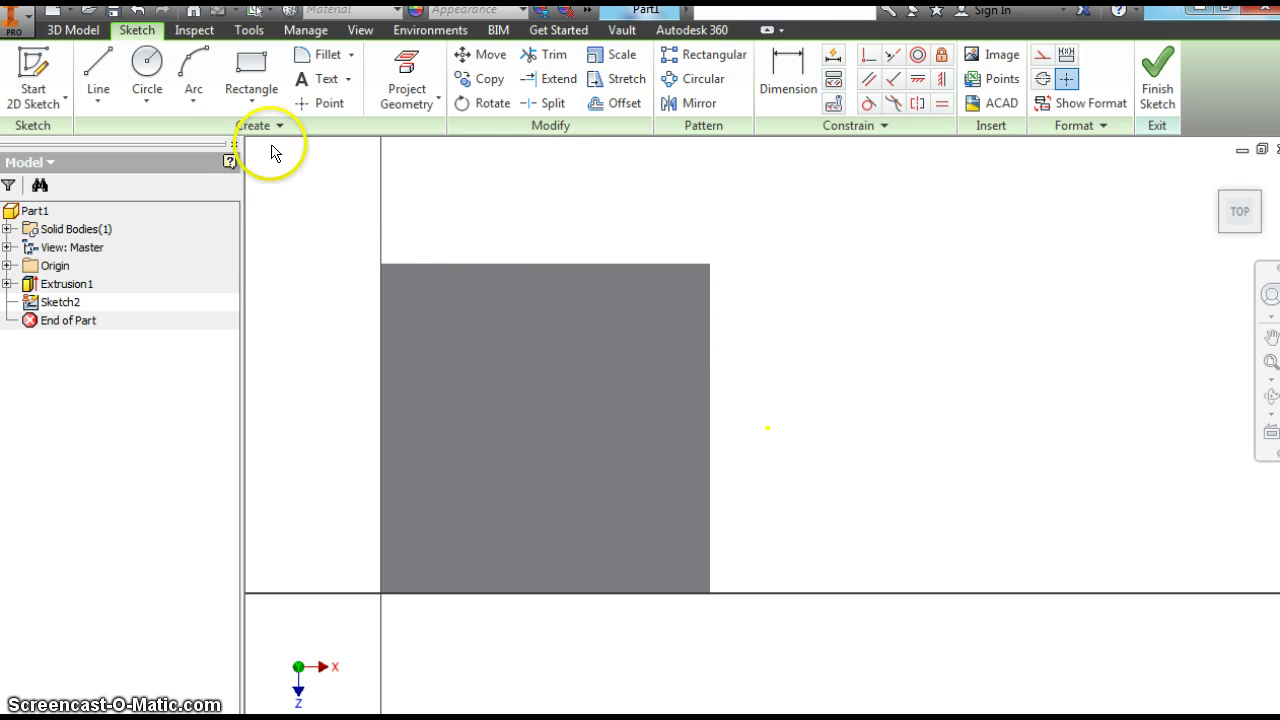
Draw a center point circle about 1.24 in in diameter near the middle of the cube's top face
{"action": "left_click", "coordinate": [147, 60]}
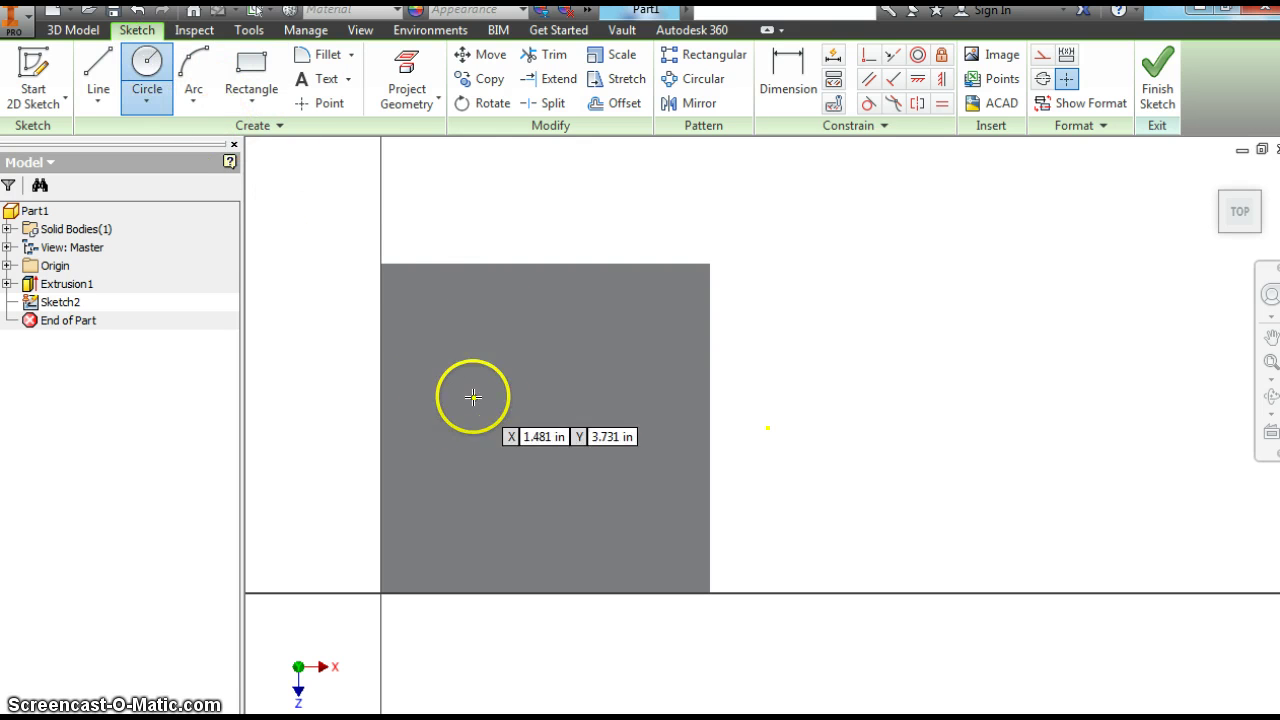
{"action": "left_click", "coordinate": [544, 428]}
{"action": "left_click", "coordinate": [544, 393]}
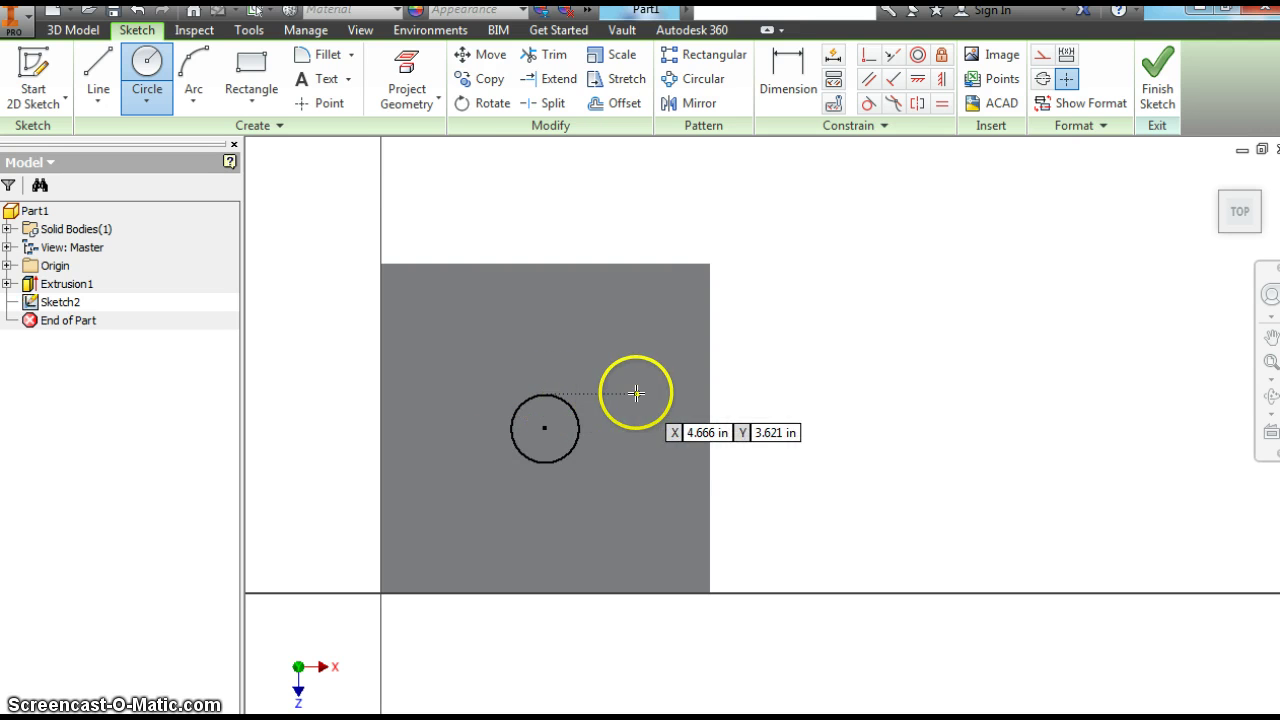
{"action": "right_click", "coordinate": [636, 393]}
{"action": "left_click", "coordinate": [707, 395]}
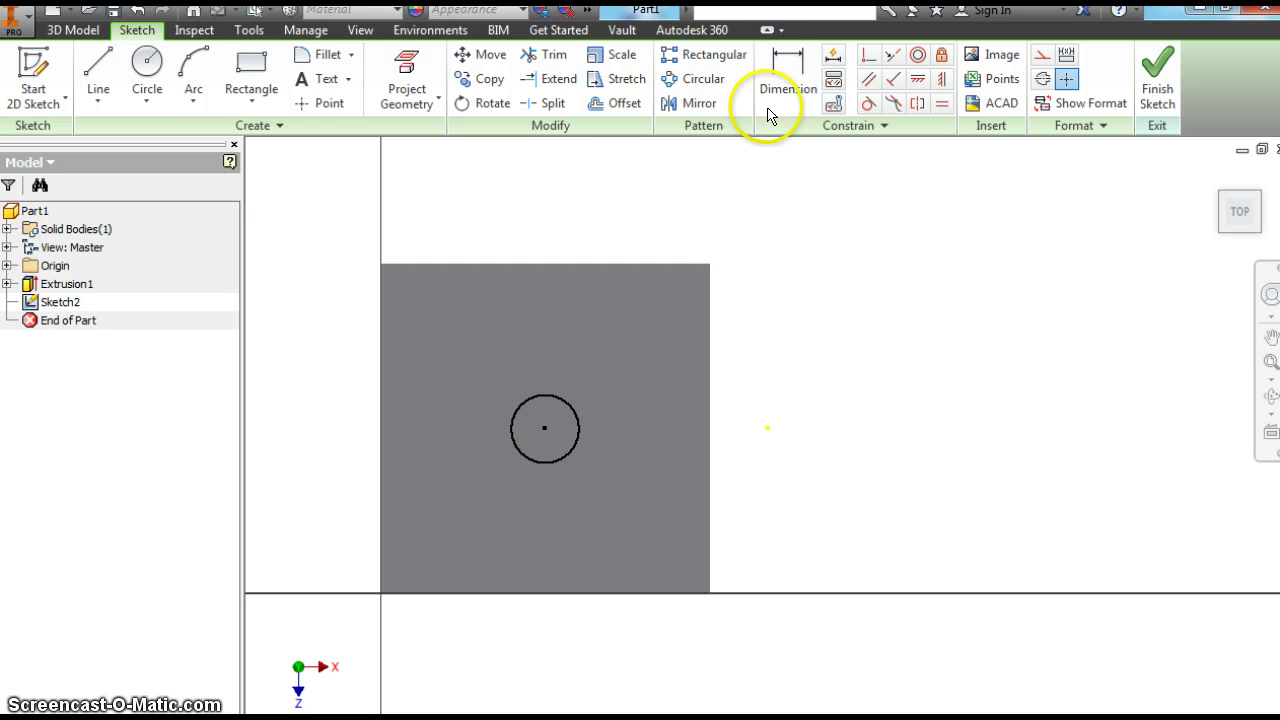
Dimension the circle's diameter as 1 in
{"action": "left_click", "coordinate": [782, 80]}
{"action": "left_click", "coordinate": [536, 396]}
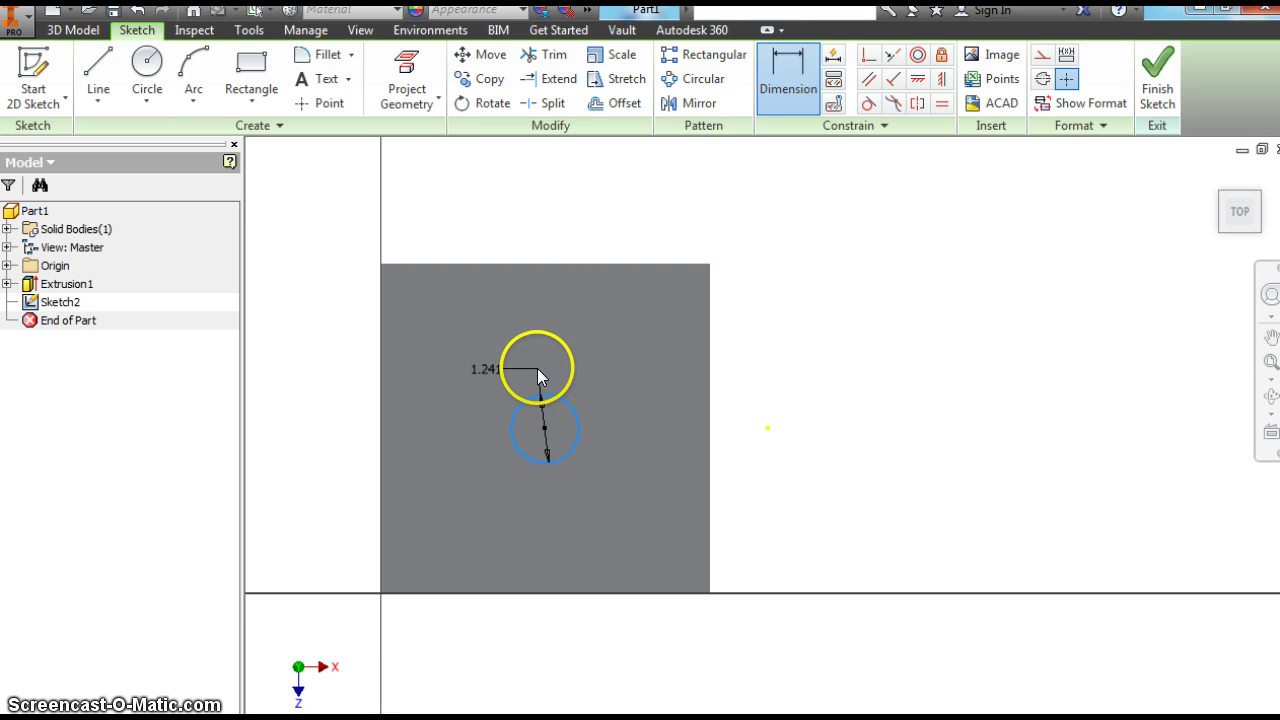
{"action": "left_click", "coordinate": [538, 368]}
{"action": "type", "text": "1"}
{"action": "left_click", "coordinate": [612, 444]}
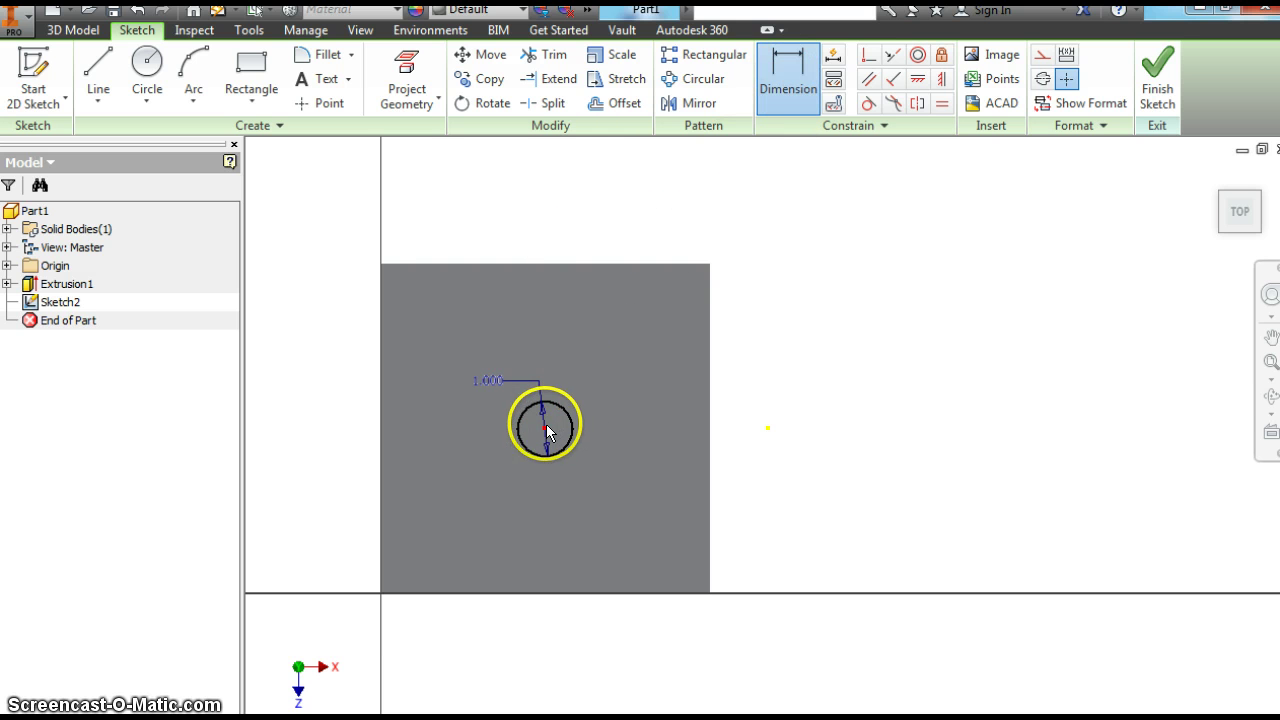
Dimension the circle's center 4 in from the back edge of the top face
{"action": "left_click", "coordinate": [544, 265]}
{"action": "left_click", "coordinate": [548, 313]}
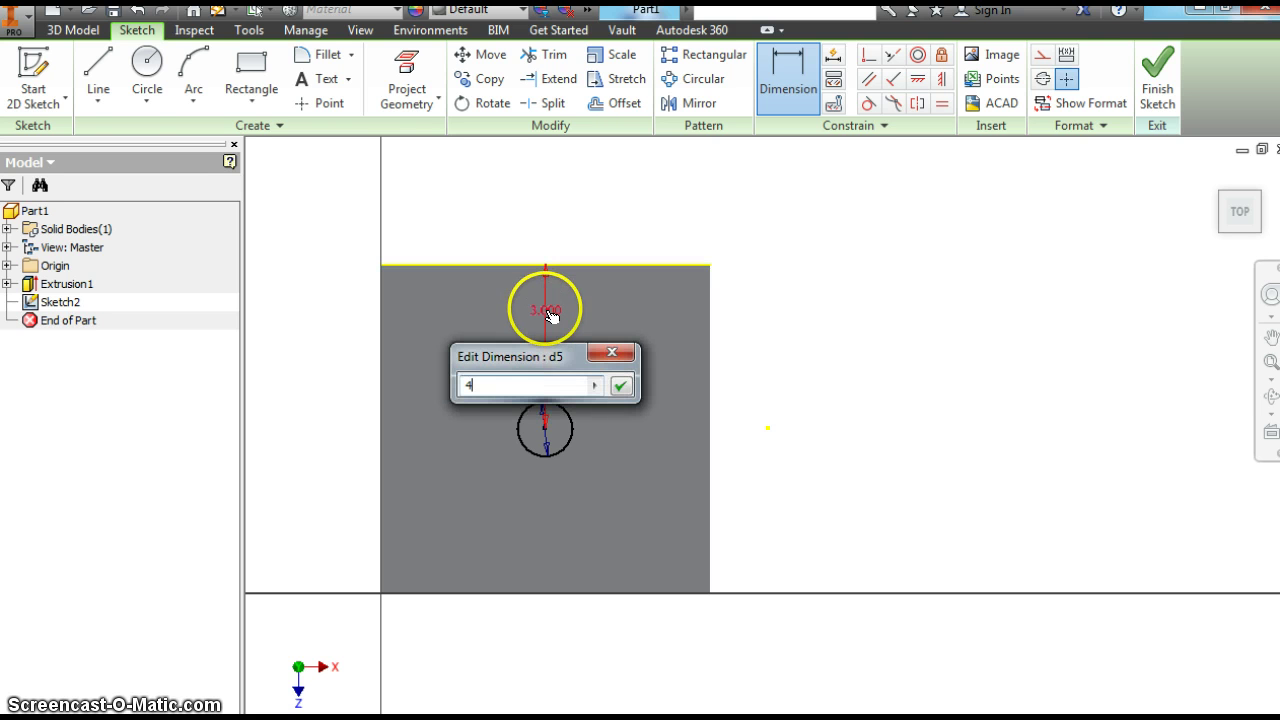
{"action": "left_click", "coordinate": [620, 385]}
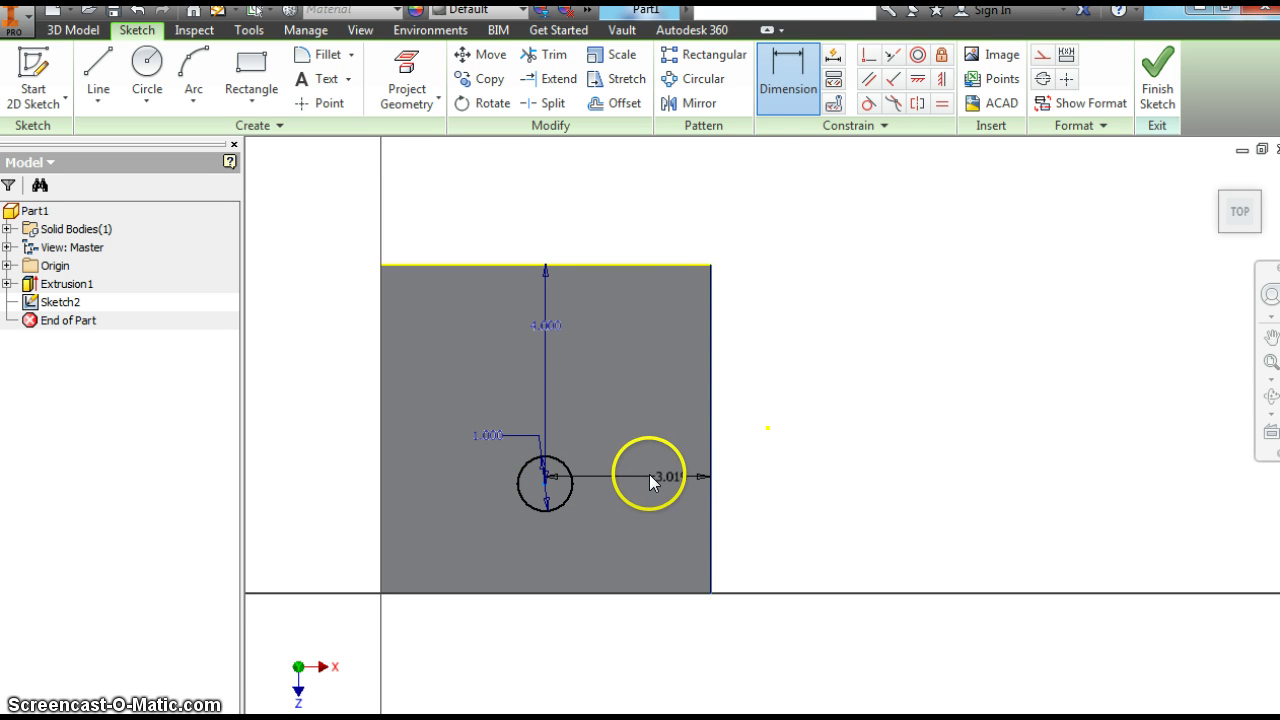
Dimension the circle's center 3 in from the right edge of the top face and finish the sketch
{"action": "left_click", "coordinate": [650, 476]}
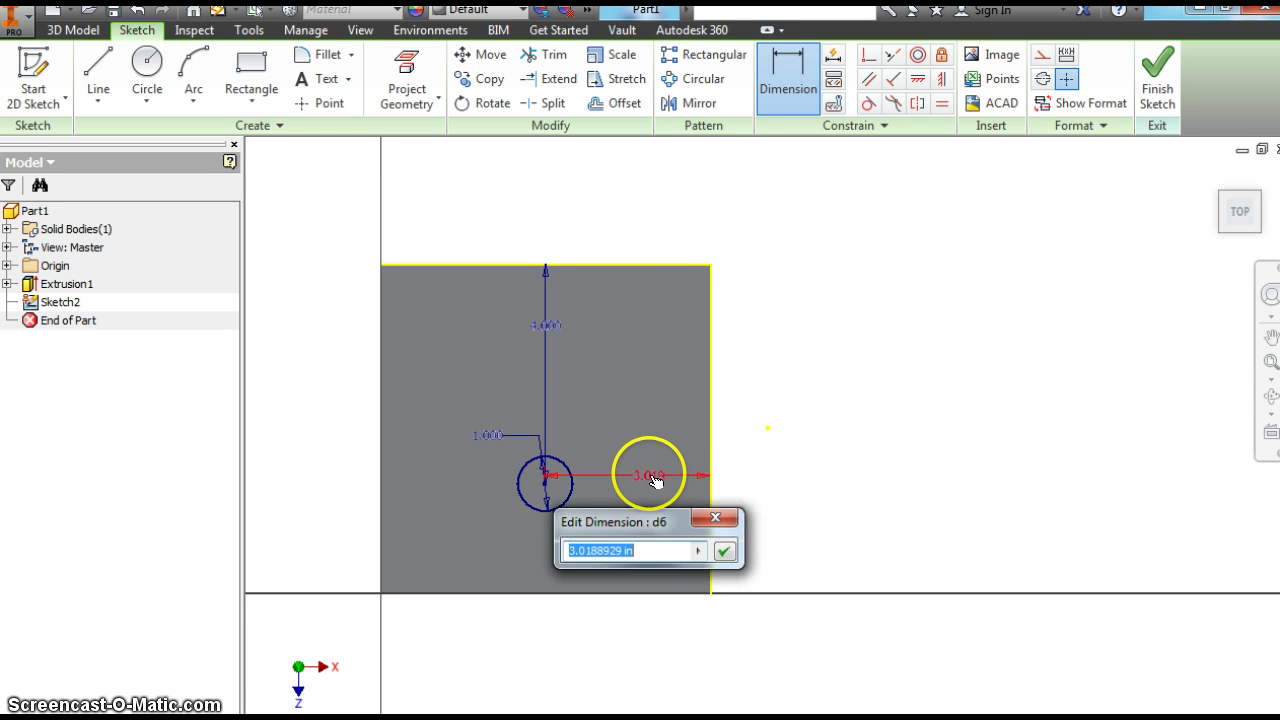
{"action": "left_click", "coordinate": [724, 551]}
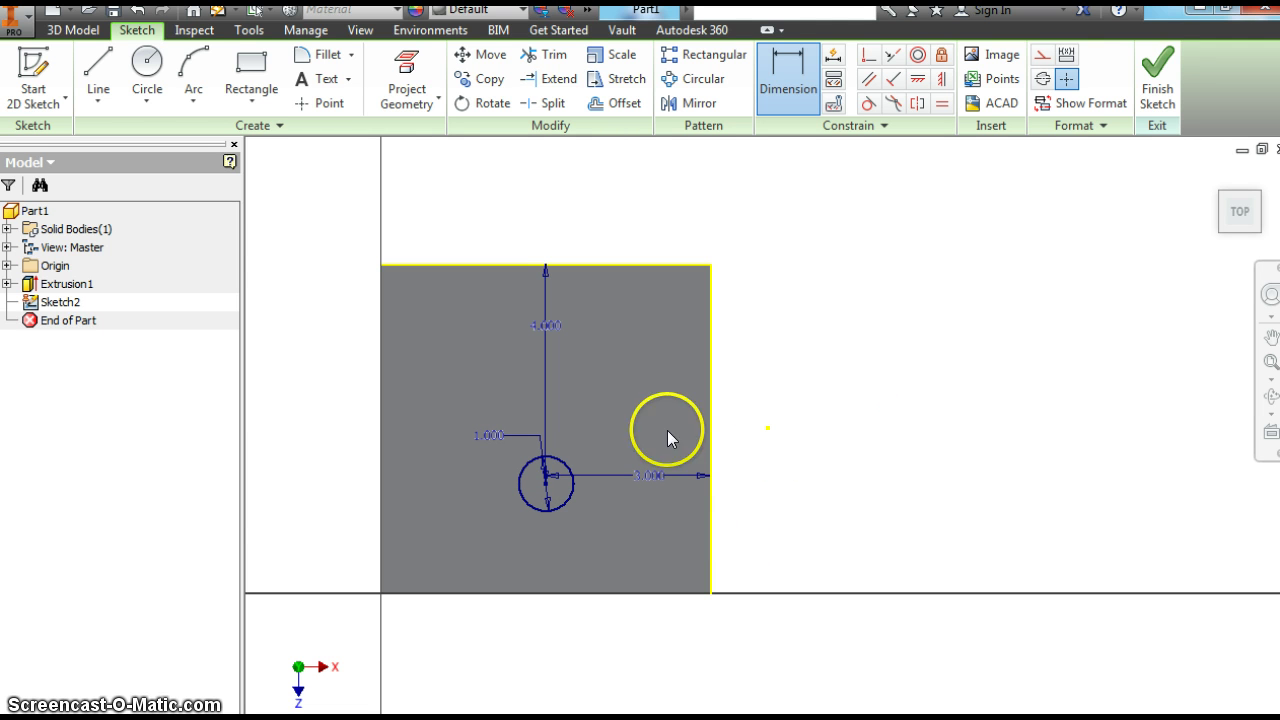
{"action": "right_click", "coordinate": [609, 386]}
{"action": "left_click", "coordinate": [612, 446]}
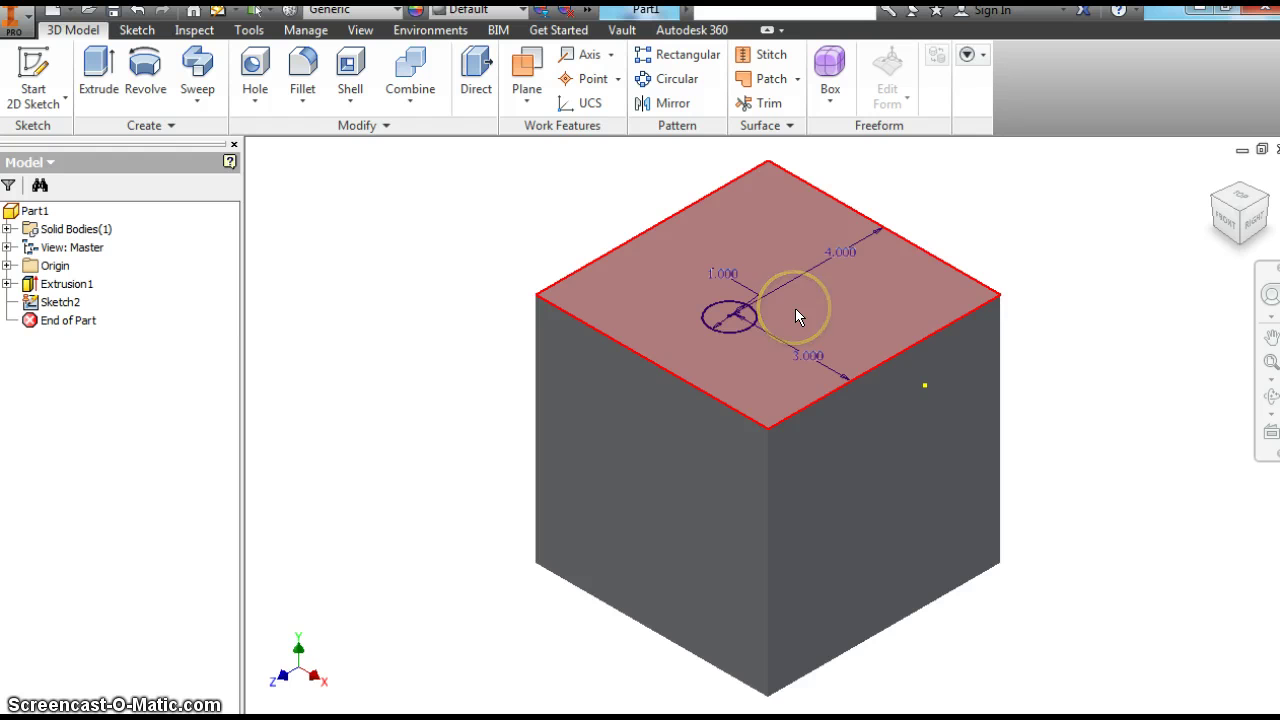
Set up an extrusion of the 1 in circle that cuts downward into the cube
{"action": "mouse_move", "coordinate": [796, 311]}
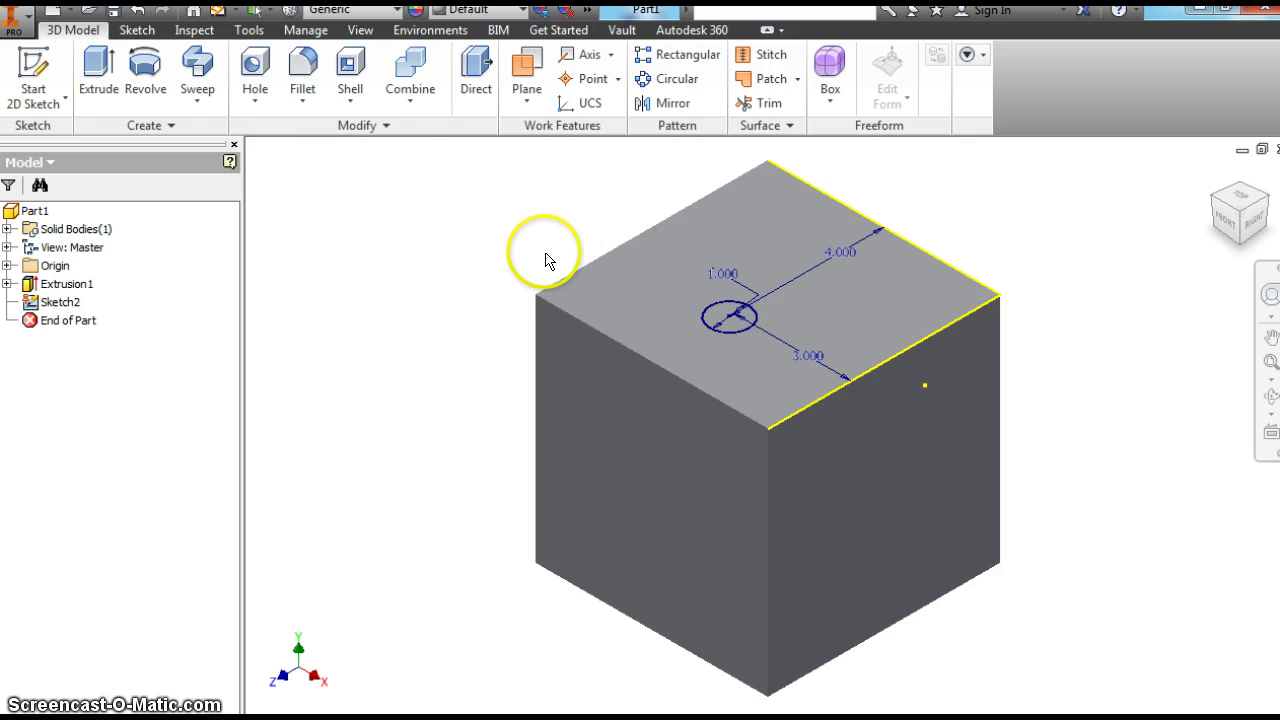
{"action": "left_click", "coordinate": [99, 72]}
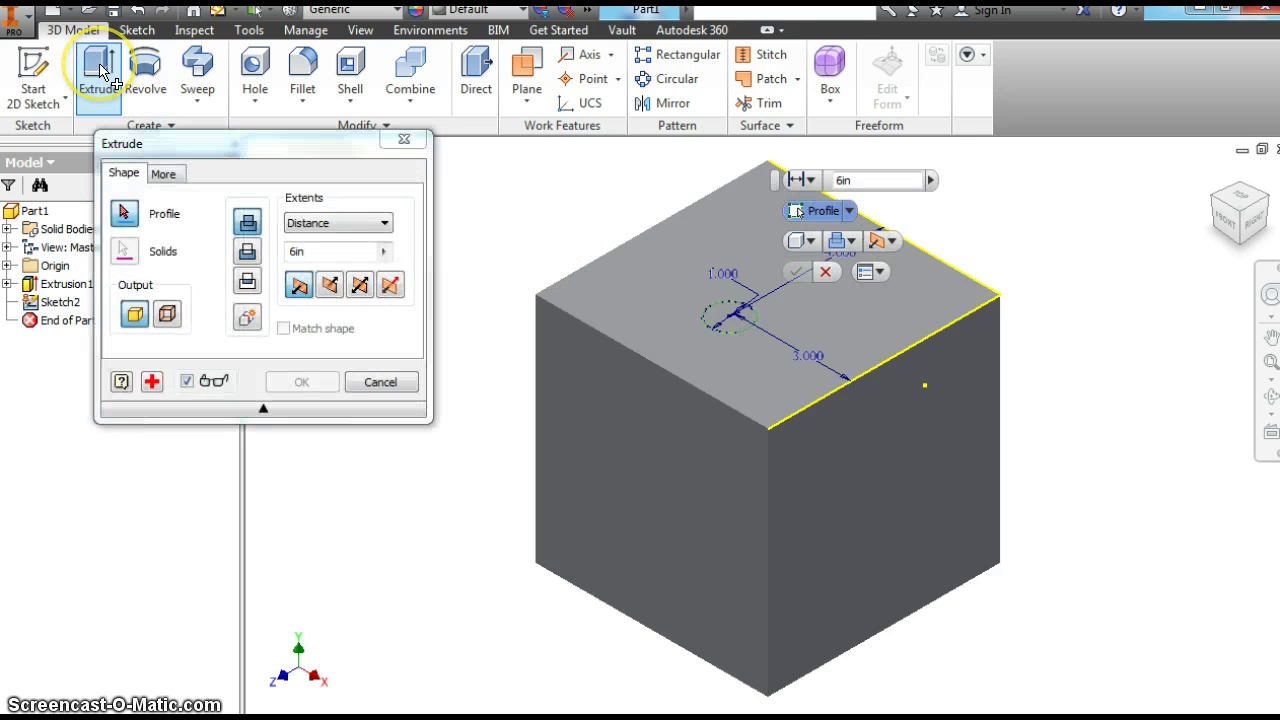
{"action": "left_click", "coordinate": [722, 318]}
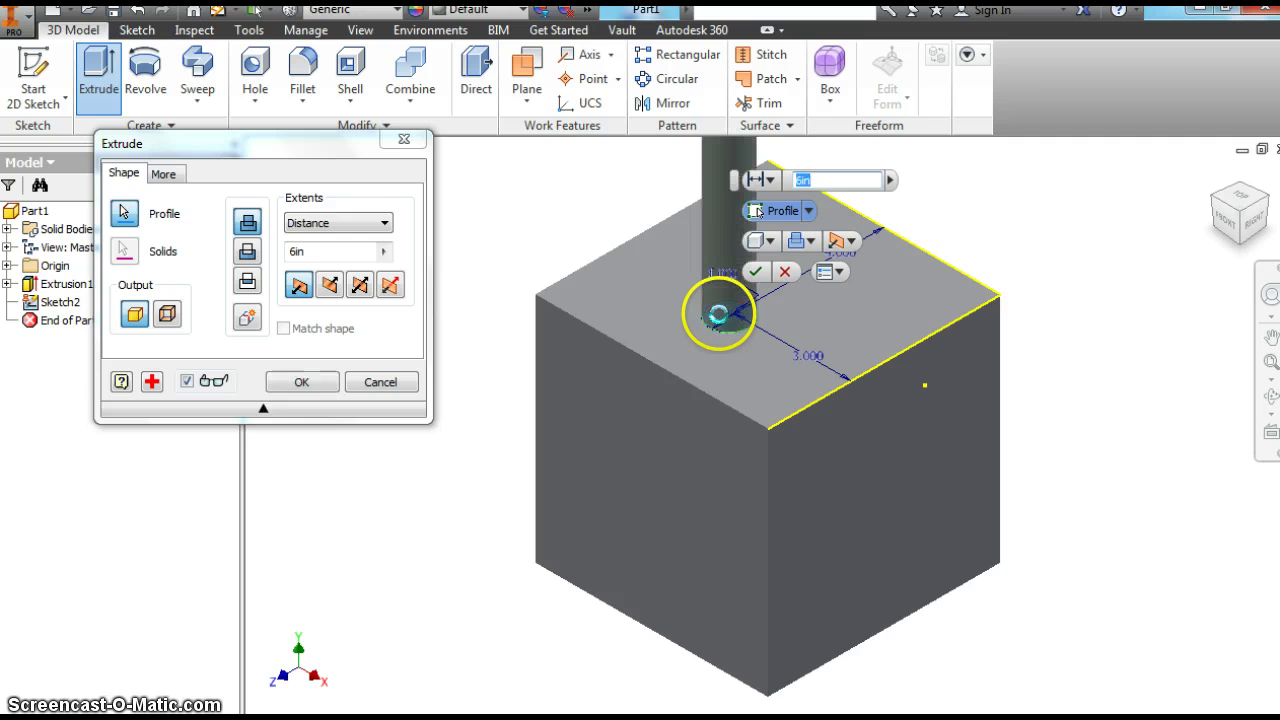
{"action": "left_click", "coordinate": [310, 288]}
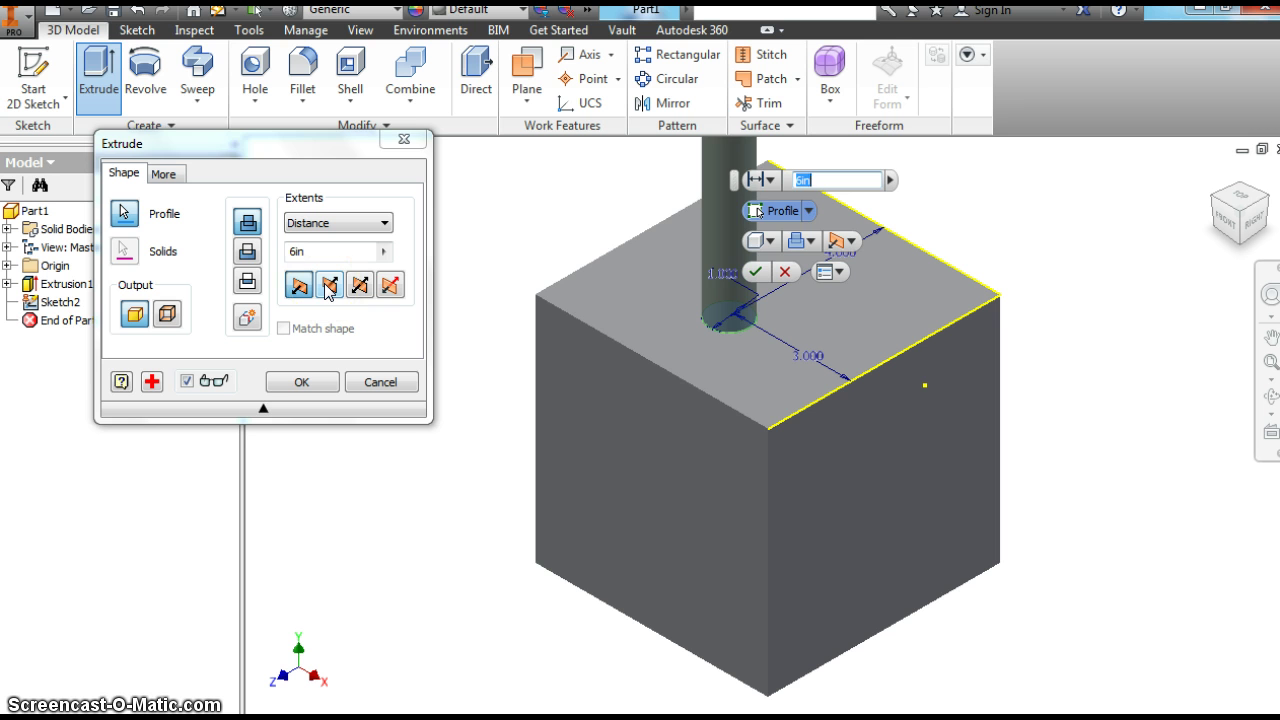
{"action": "left_click", "coordinate": [327, 288]}
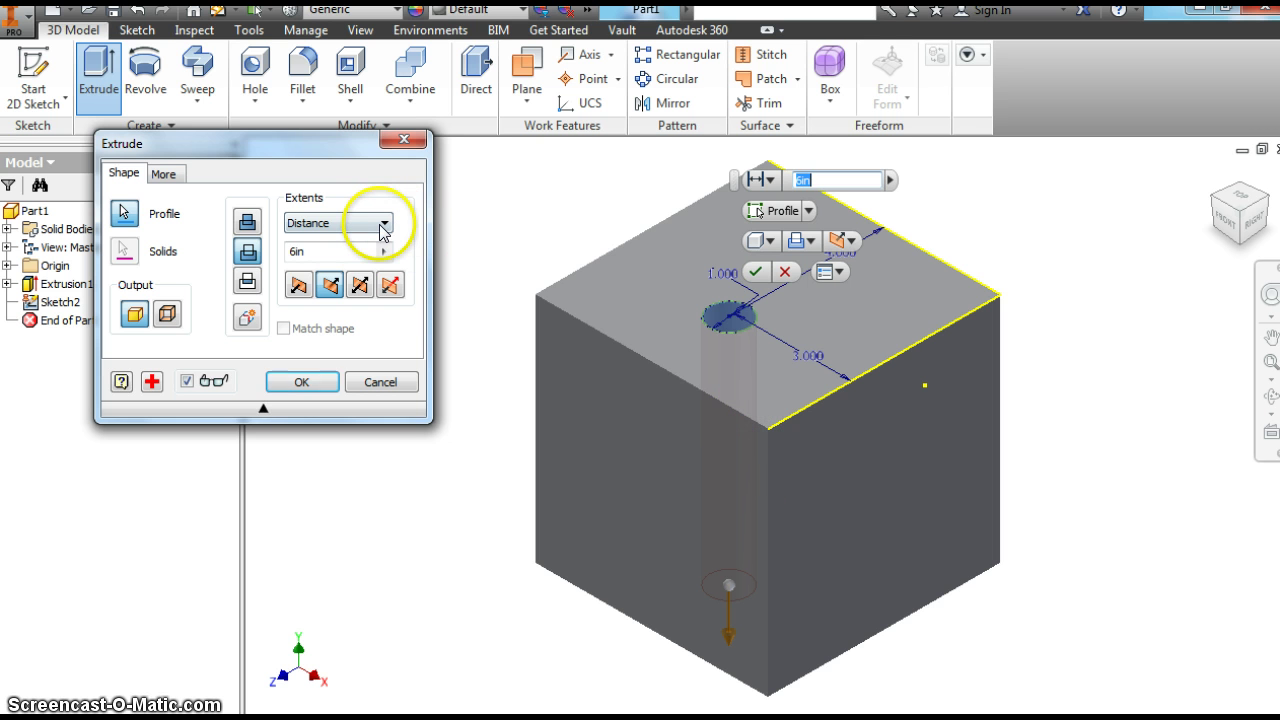
Try cut depths of 3 in and 4 in for the 1 in circle
{"action": "left_click", "coordinate": [296, 252]}
{"action": "left_click_drag", "start_coordinate": [296, 256], "coordinate": [349, 257]}
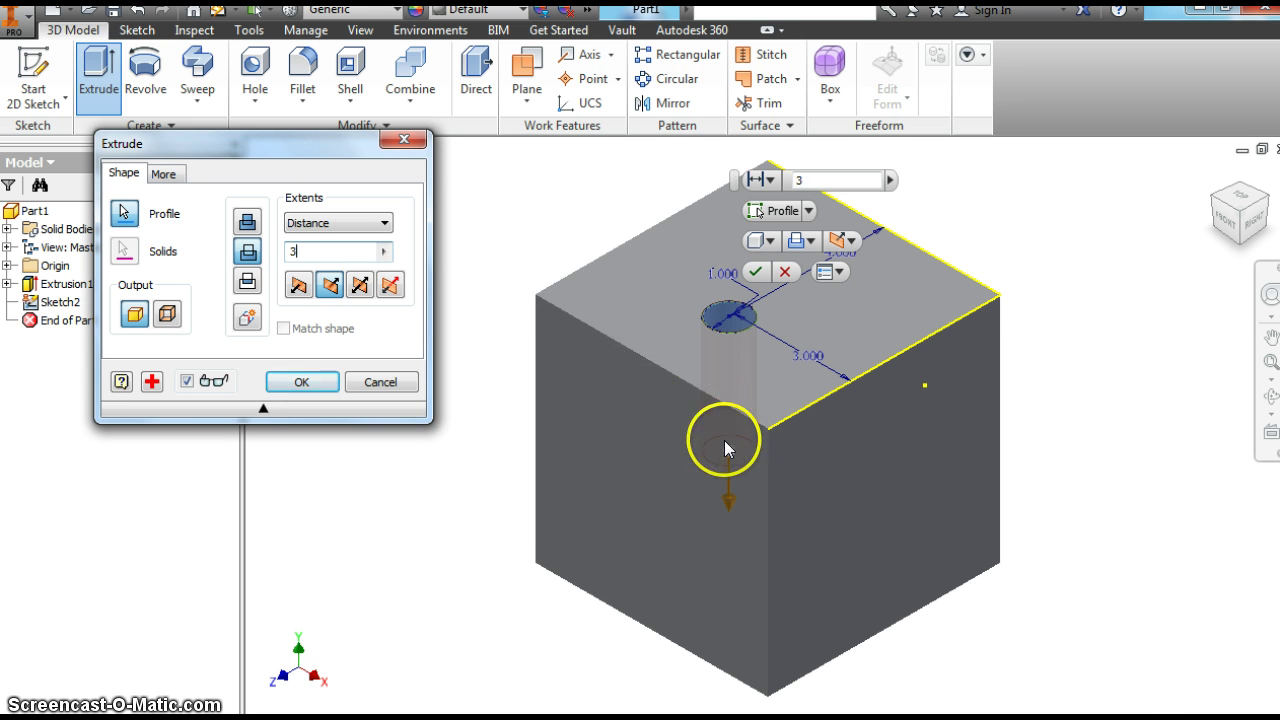
{"action": "scroll", "coordinate": [720, 452], "scroll_direction": "up", "scroll_amount": 3}
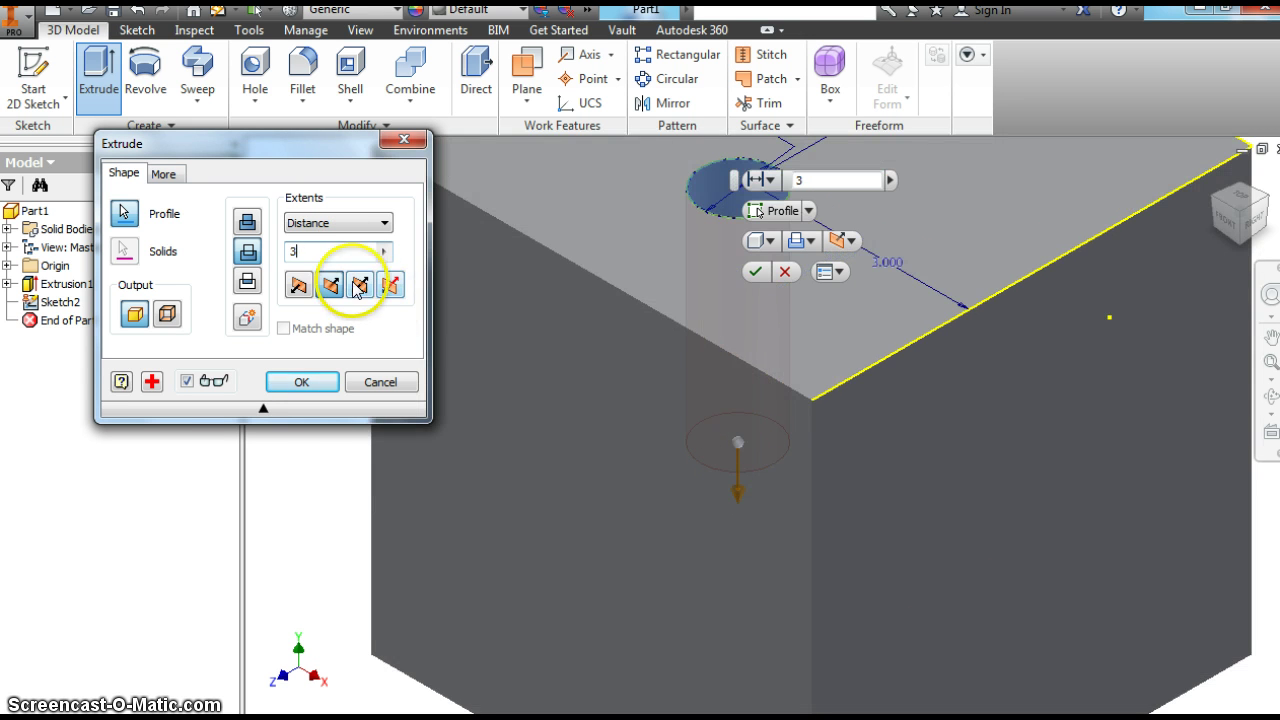
{"action": "key", "text": "BackSpace"}
{"action": "type", "text": "4"}
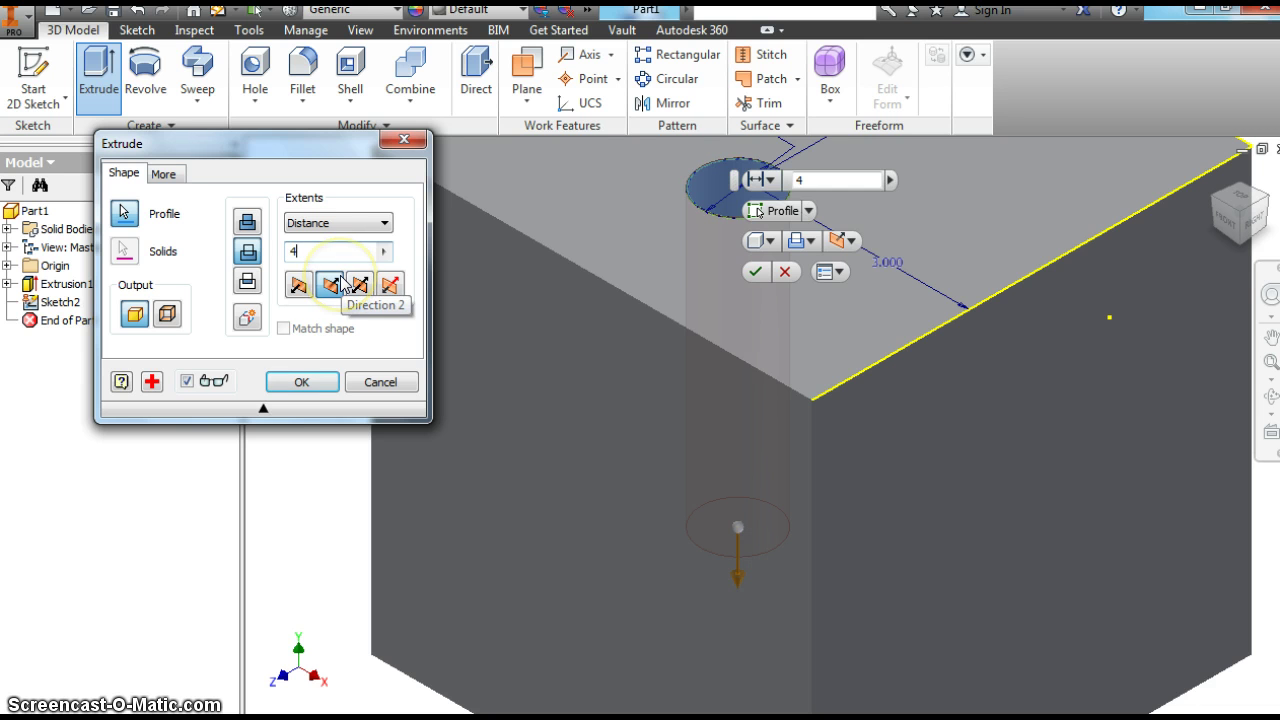
Cut the 1 in hole 6 in deep through the cube, trying the All extents before returning to Distance
{"action": "left_click", "coordinate": [299, 253]}
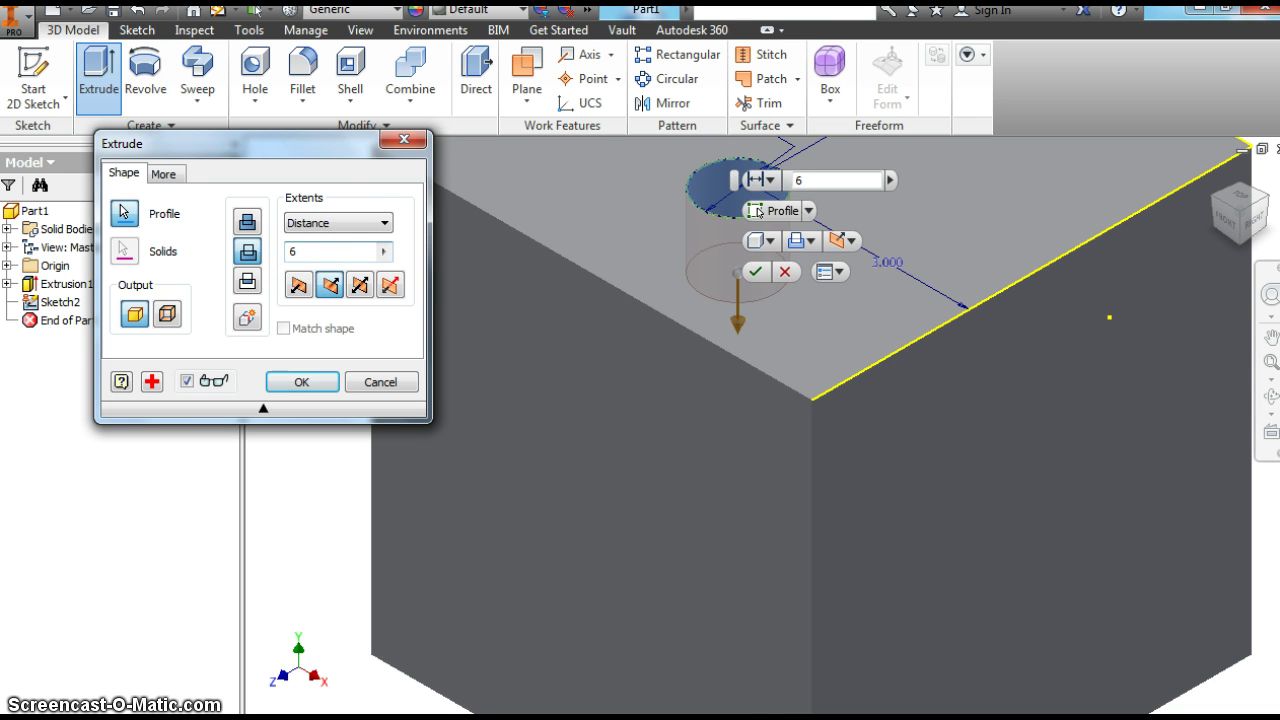
{"action": "left_click", "coordinate": [322, 226]}
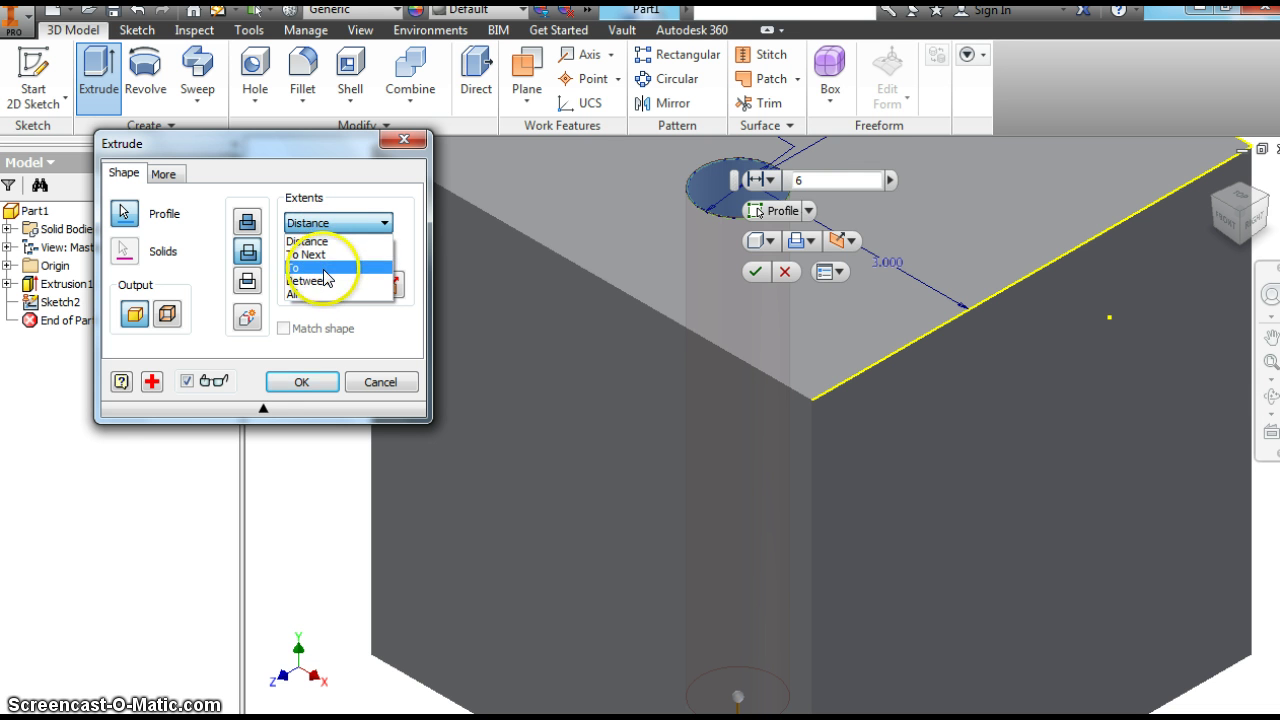
{"action": "left_click", "coordinate": [320, 293]}
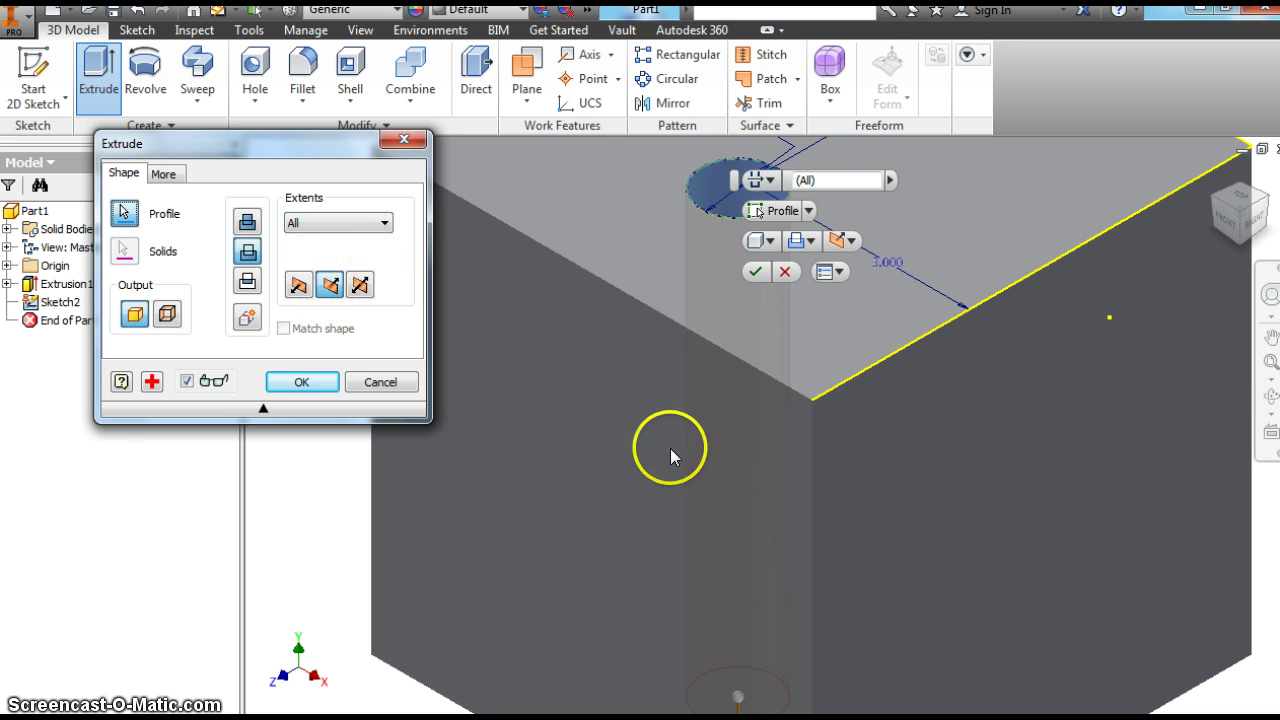
{"action": "left_click", "coordinate": [385, 227]}
{"action": "left_click", "coordinate": [374, 241]}
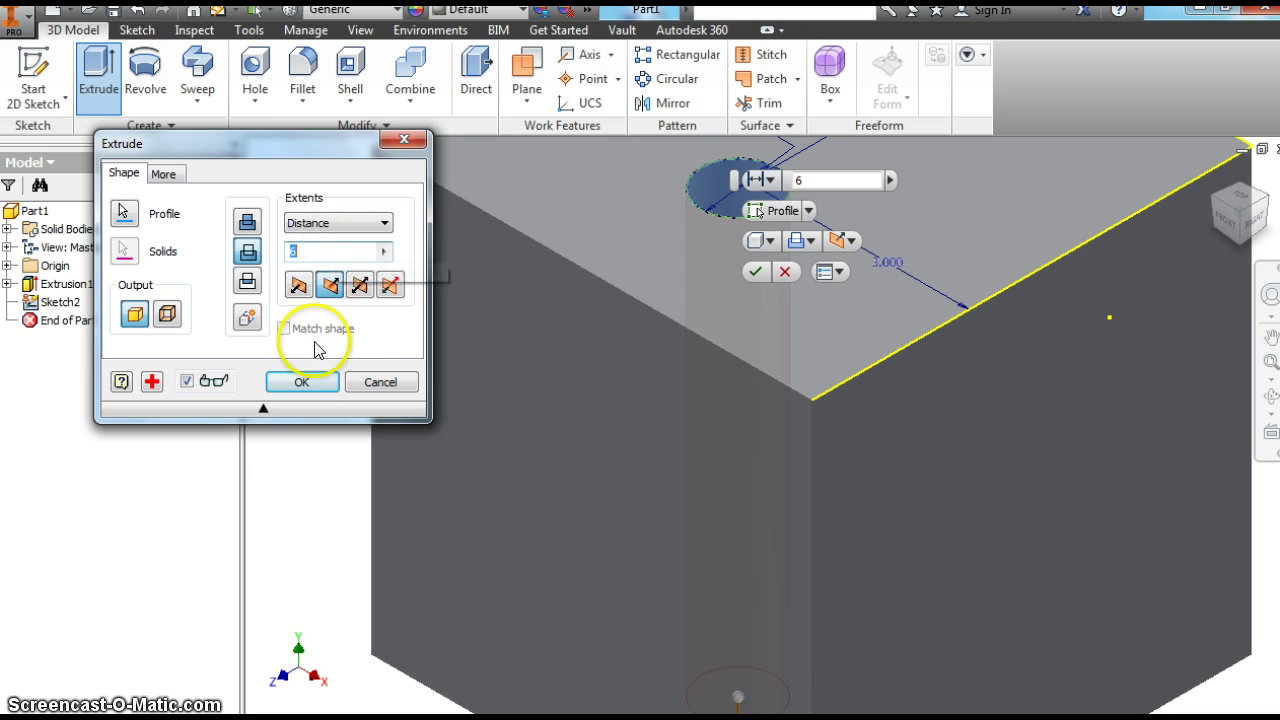
{"action": "left_click", "coordinate": [301, 384]}
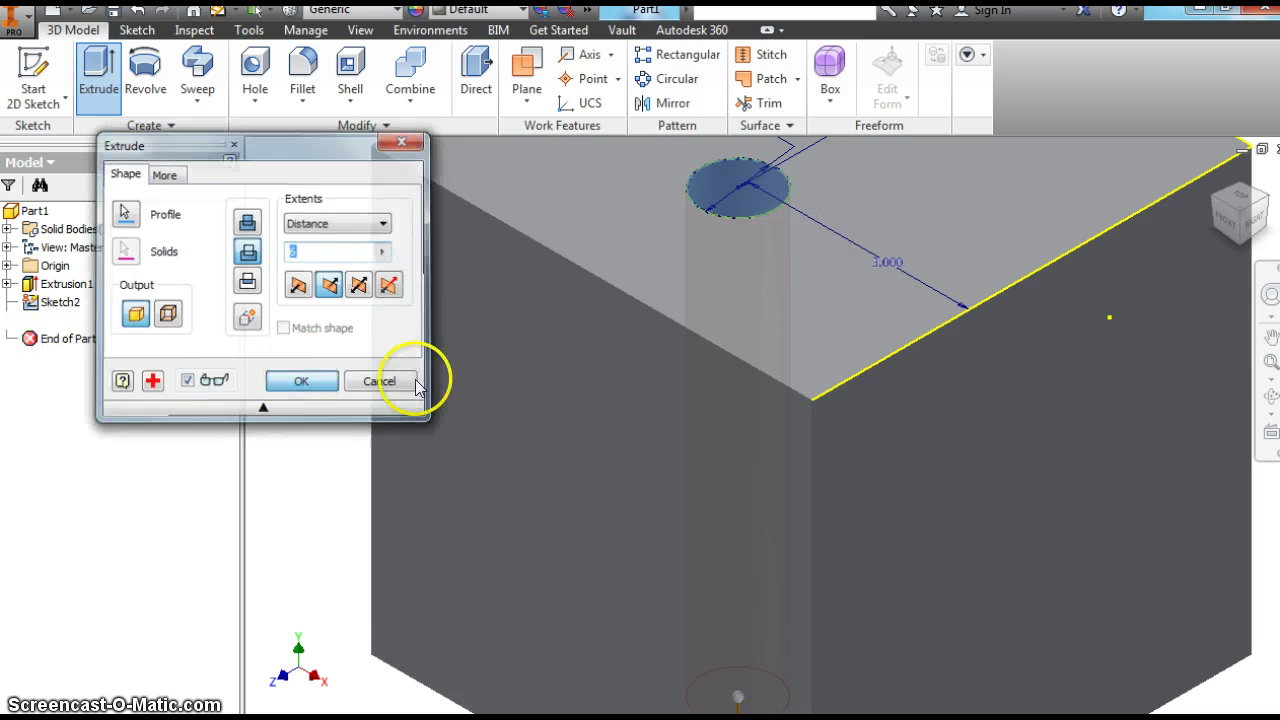
Start a new sketch on the top face of the cube beside the 1 in hole
{"action": "left_click", "coordinate": [1213, 178]}
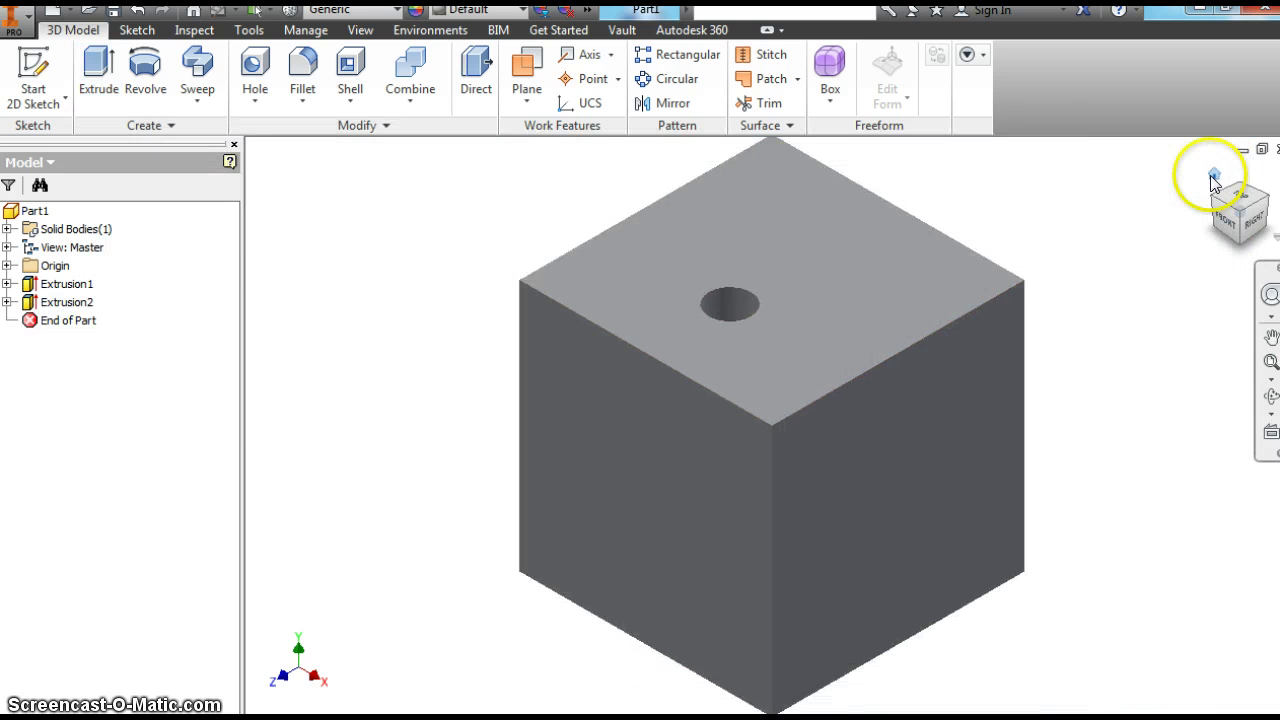
{"action": "mouse_move", "coordinate": [1216, 222]}
{"action": "left_mouse_down"}
{"action": "mouse_move", "coordinate": [1171, 323]}
{"action": "mouse_move", "coordinate": [1198, 259]}
{"action": "mouse_move", "coordinate": [1014, 414]}
{"action": "mouse_move", "coordinate": [931, 551]}
{"action": "mouse_move", "coordinate": [924, 603]}
{"action": "mouse_move", "coordinate": [894, 657]}
{"action": "mouse_move", "coordinate": [889, 157]}
{"action": "mouse_move", "coordinate": [847, 273]}
{"action": "mouse_move", "coordinate": [817, 309]}
{"action": "mouse_move", "coordinate": [740, 300]}
{"action": "mouse_move", "coordinate": [711, 314]}
{"action": "mouse_move", "coordinate": [752, 345]}
{"action": "left_mouse_up"}
{"action": "left_click", "coordinate": [1216, 175]}
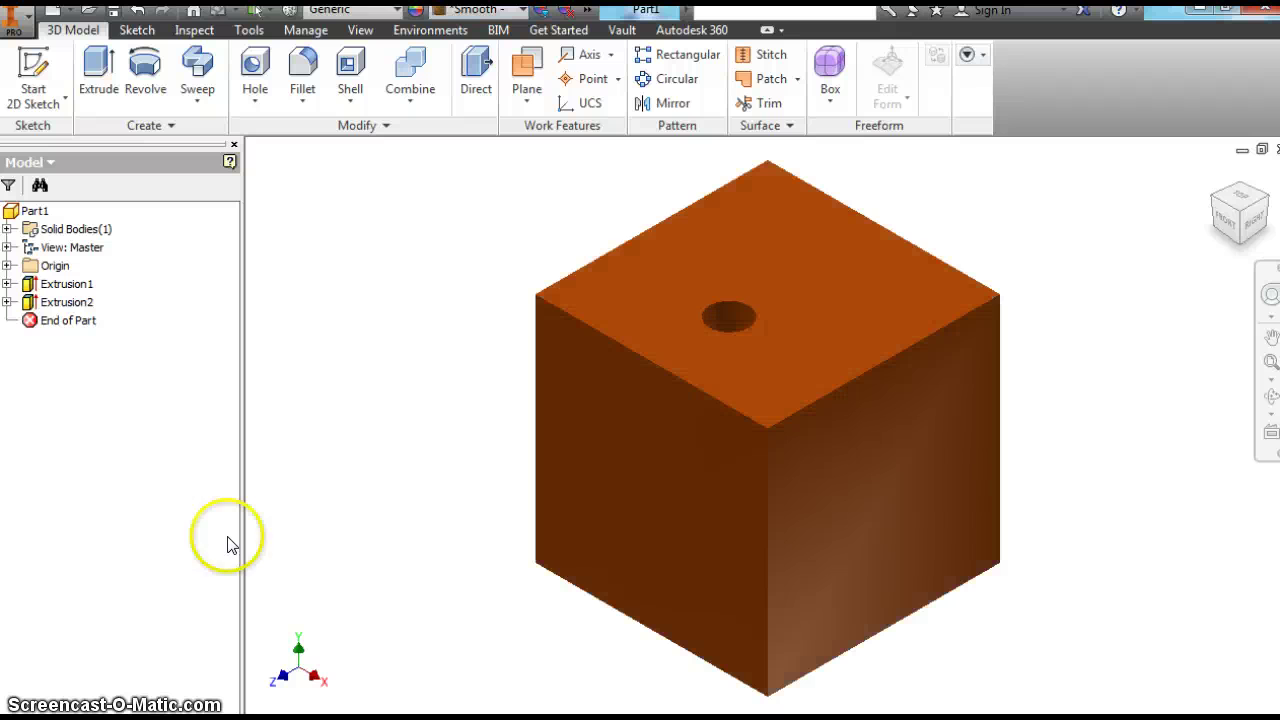
{"action": "left_click", "coordinate": [248, 472]}
{"action": "left_click", "coordinate": [766, 283]}
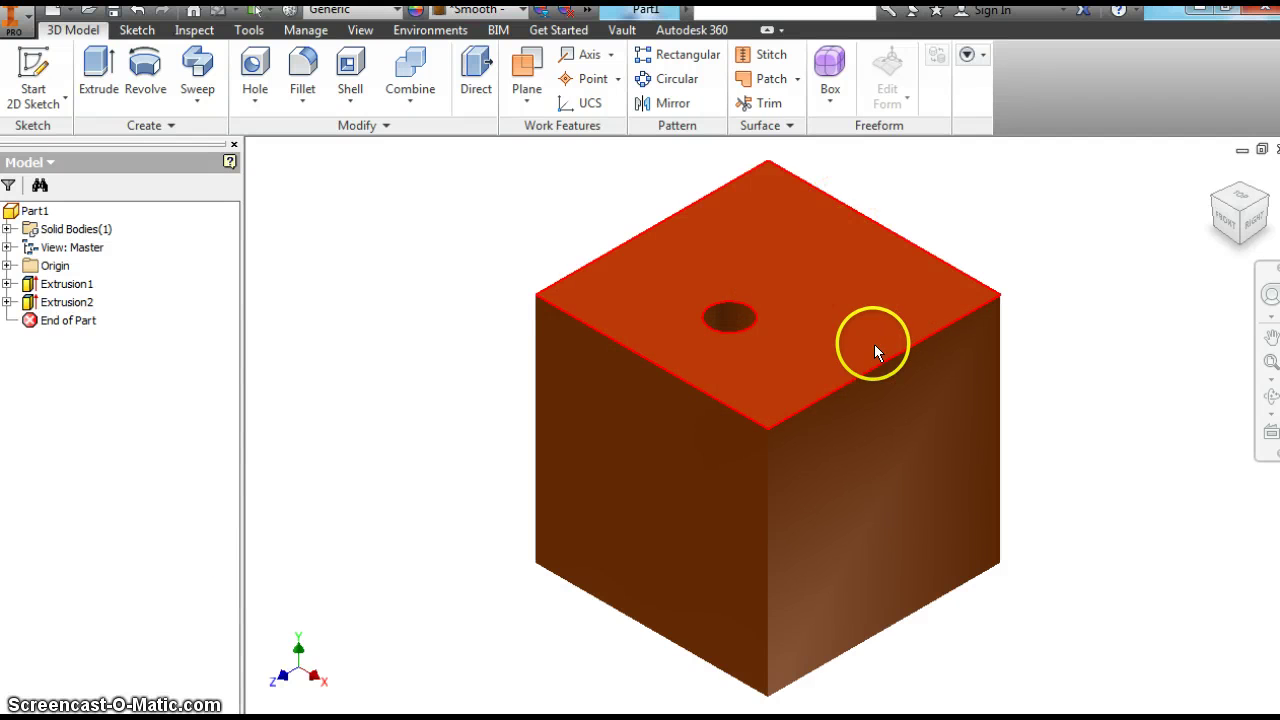
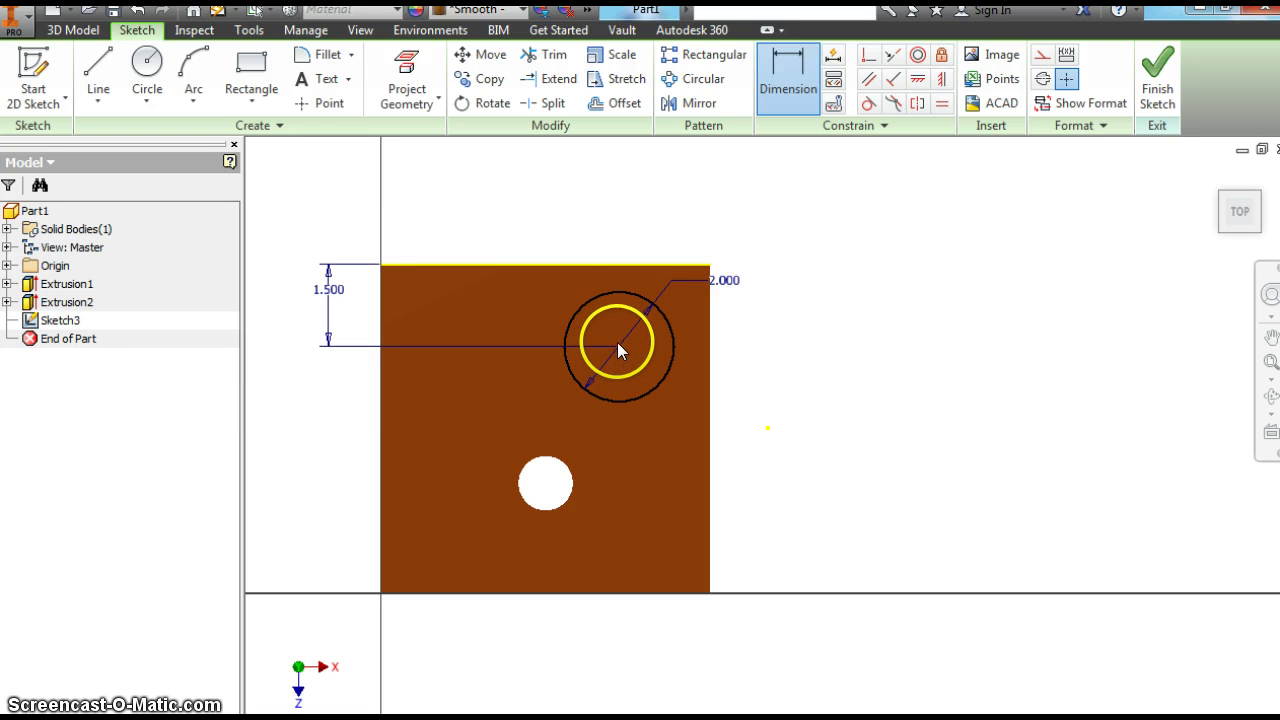
Dimension the 2 in circle's center 2 in from the left edge of the top face and finish the sketch
{"action": "left_click", "coordinate": [381, 345]}
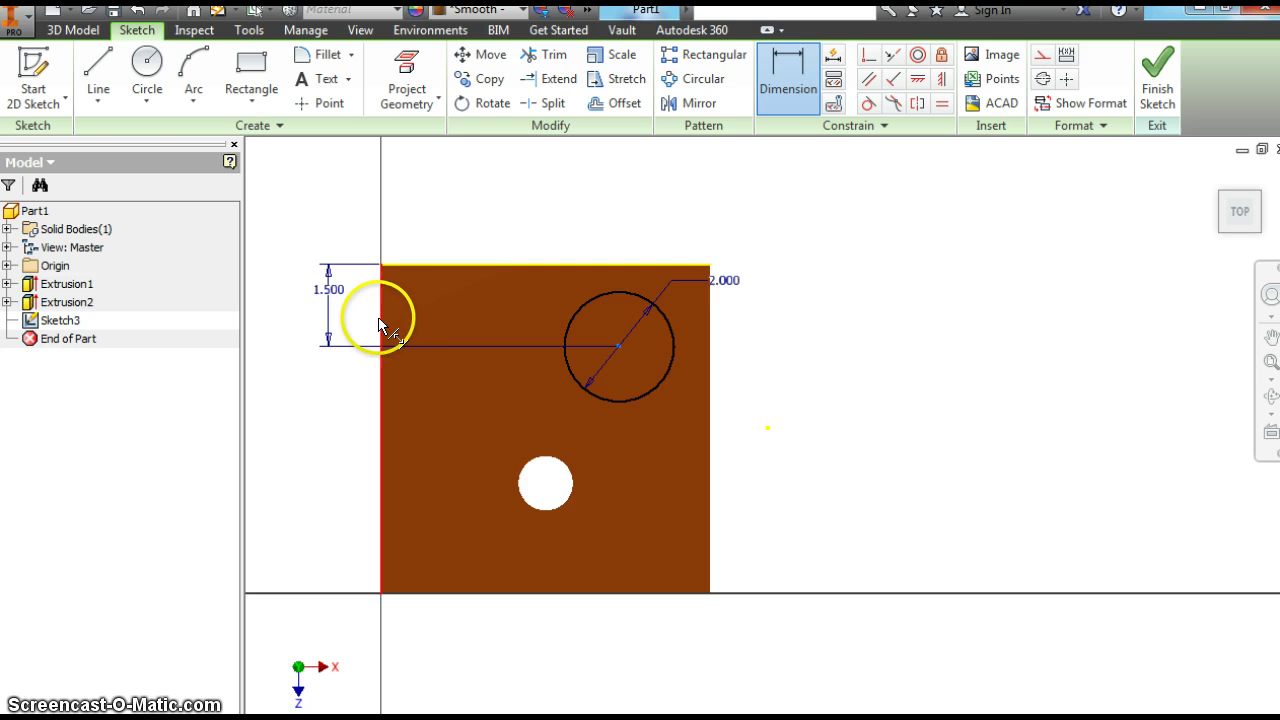
{"action": "left_click", "coordinate": [453, 233]}
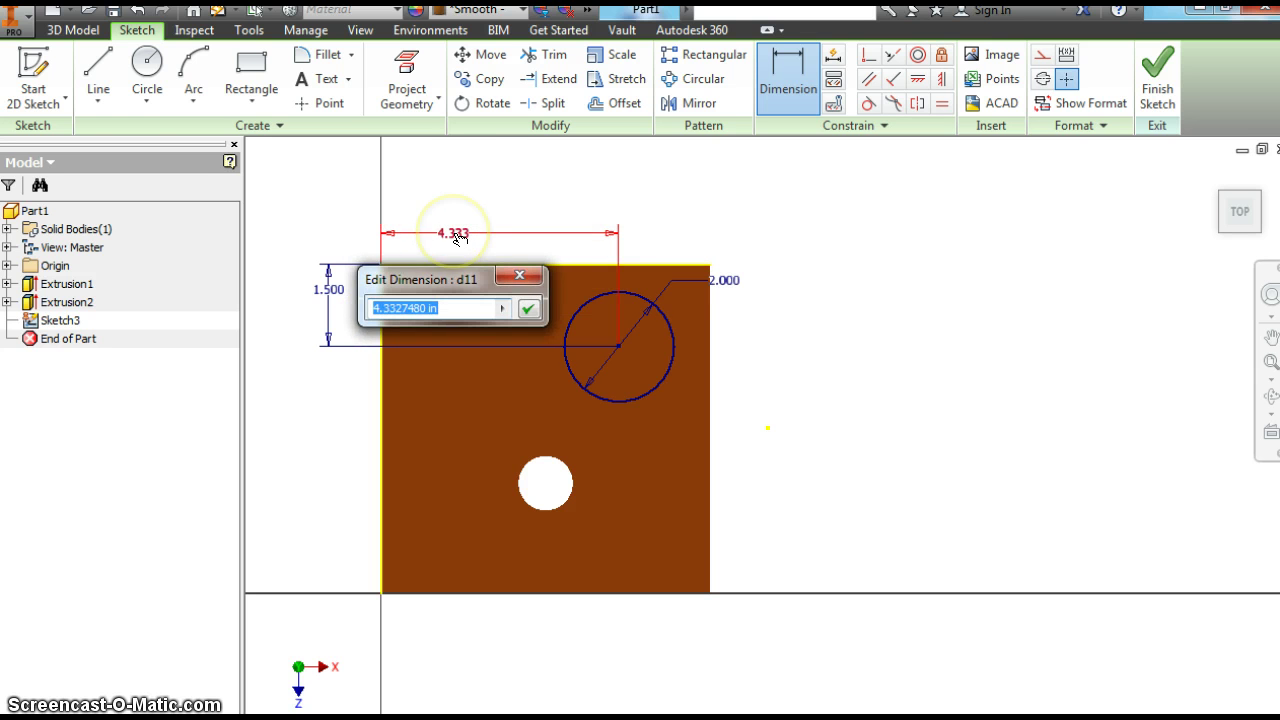
{"action": "type", "text": "2"}
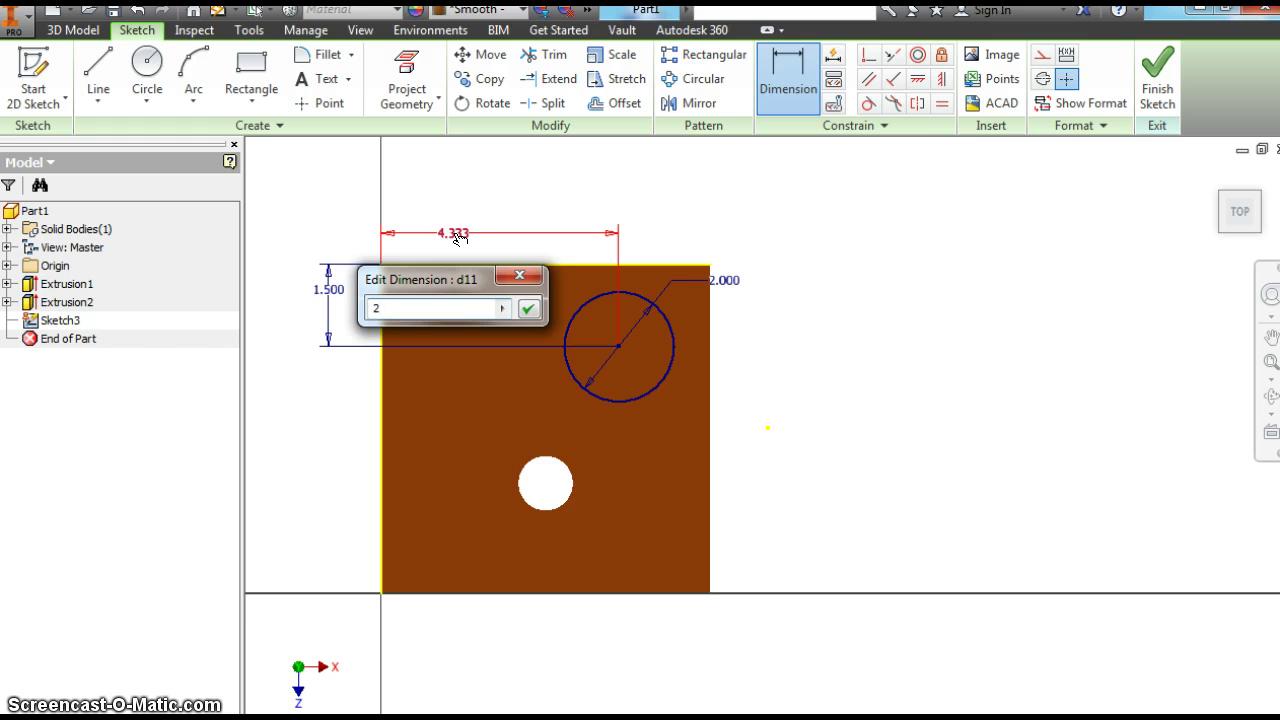
{"action": "left_click", "coordinate": [528, 308]}
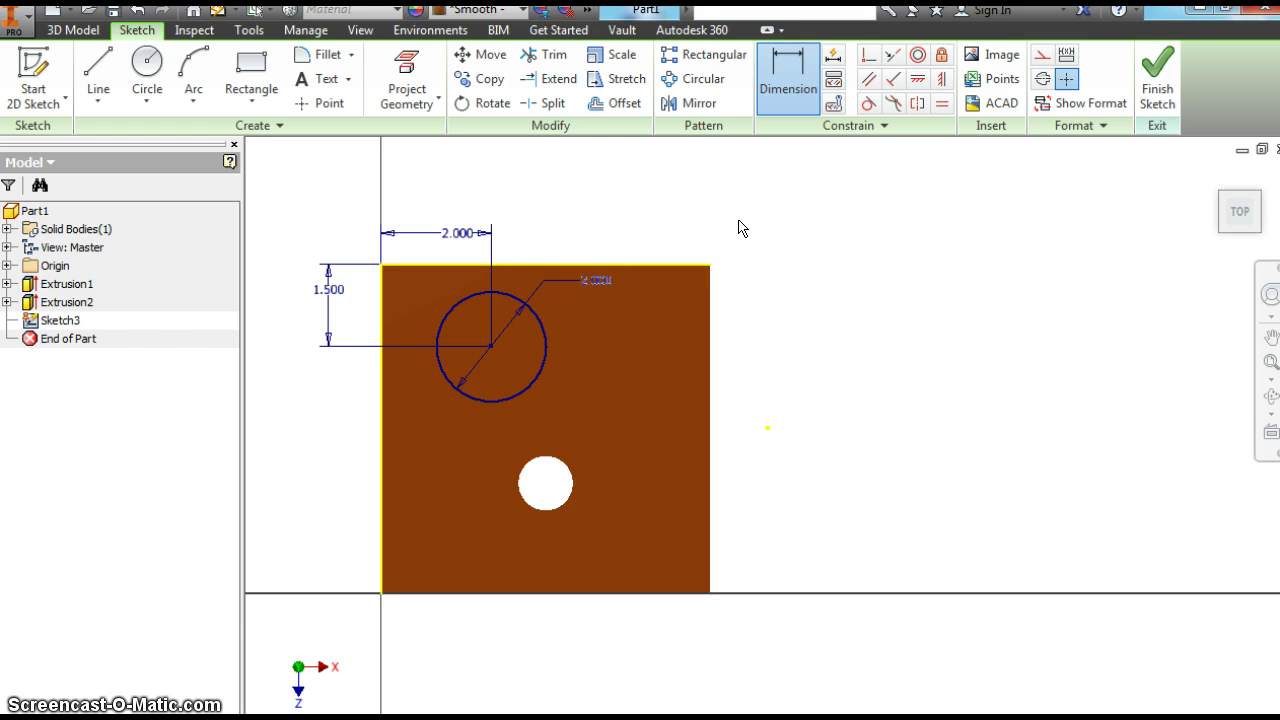
{"action": "right_click", "coordinate": [650, 323]}
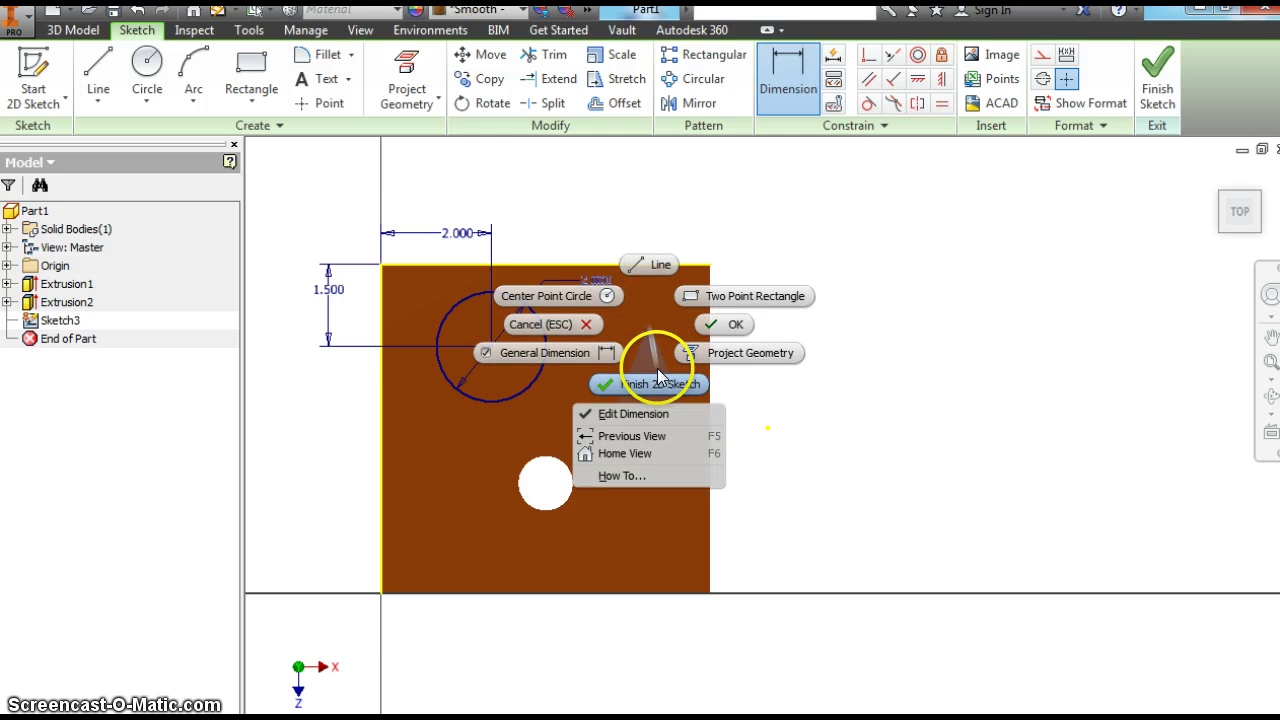
{"action": "left_click", "coordinate": [650, 378]}
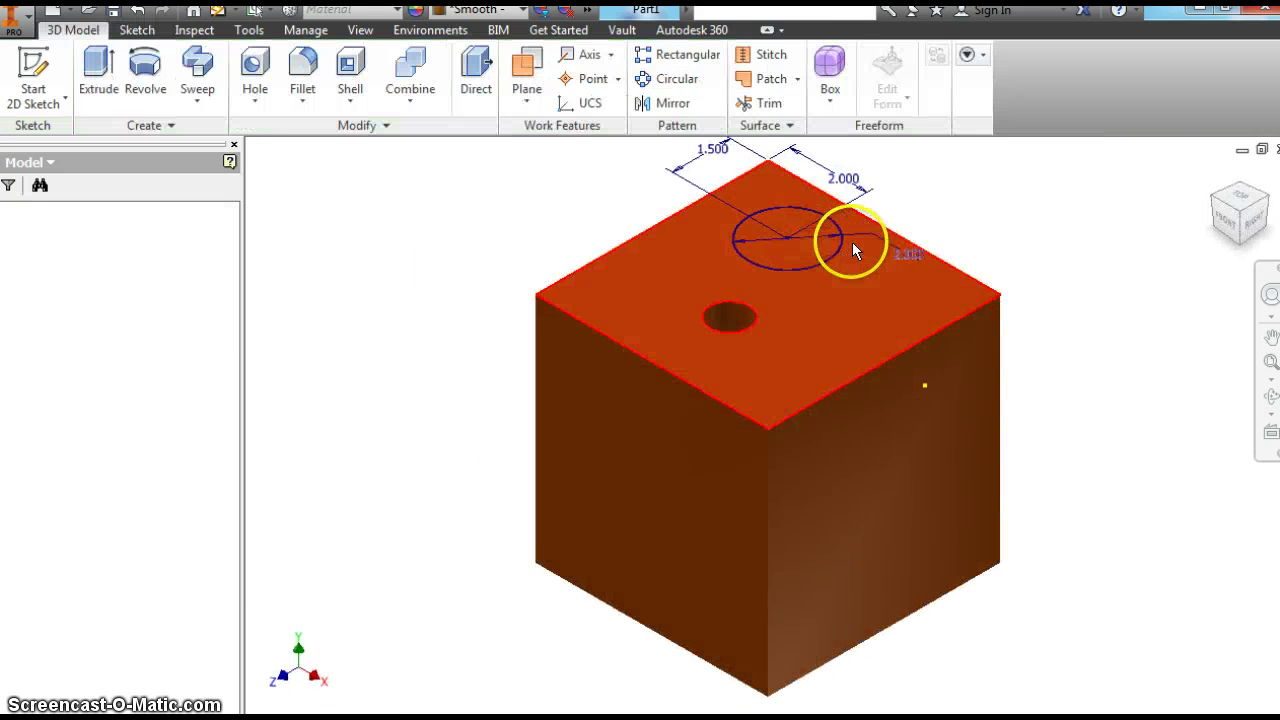
Extrude the 2 in circle as a cut 3 in deep into the cube
{"action": "left_click", "coordinate": [100, 80]}
{"action": "left_click", "coordinate": [756, 247]}
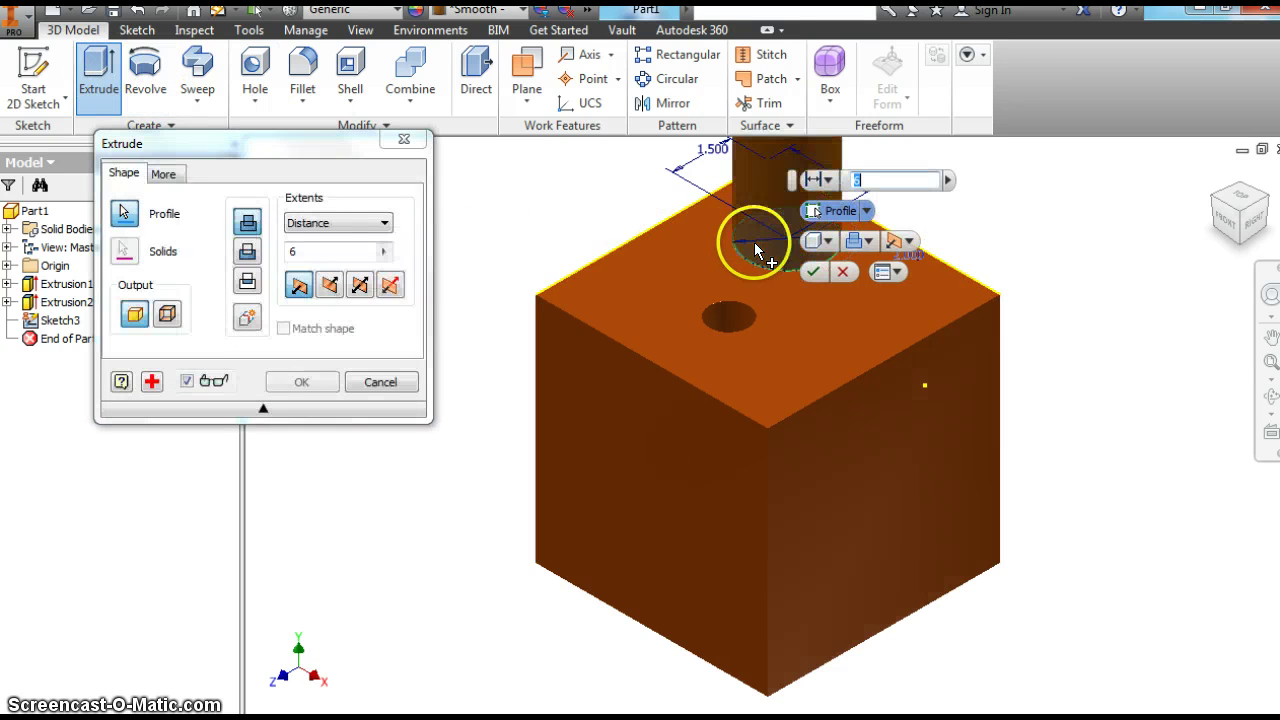
{"action": "left_click", "coordinate": [330, 285]}
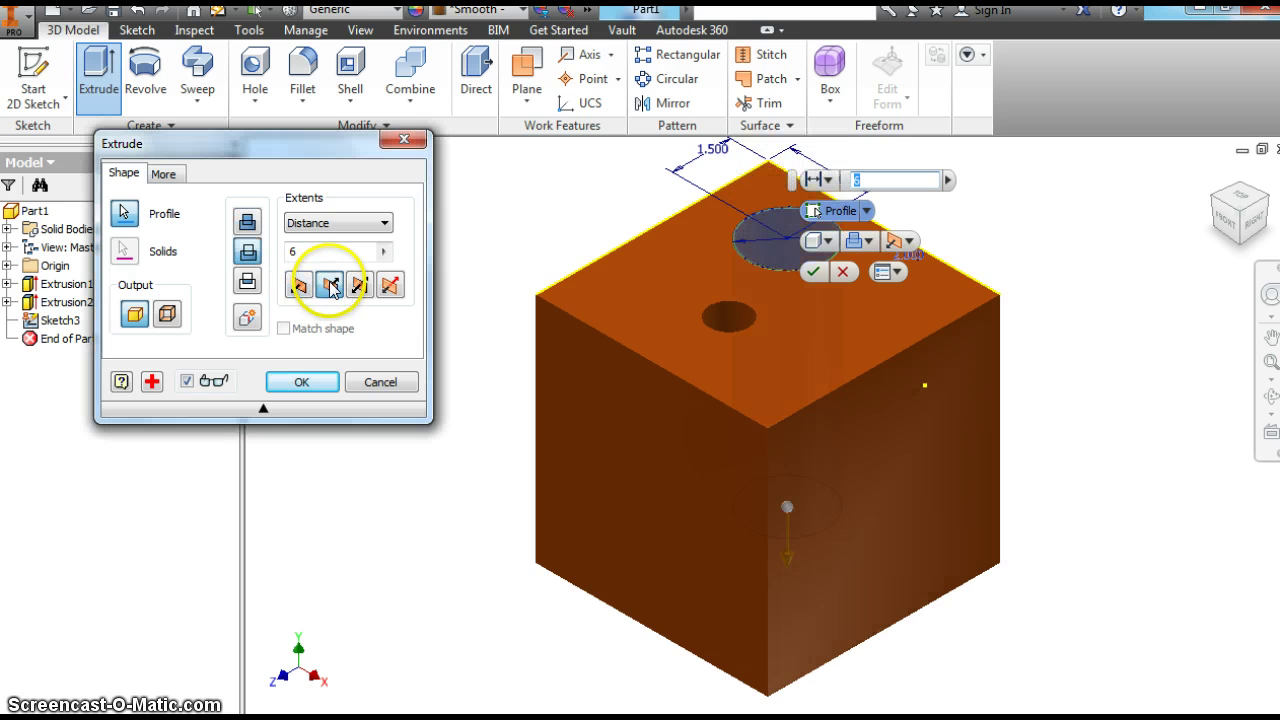
{"action": "double_click", "coordinate": [327, 252]}
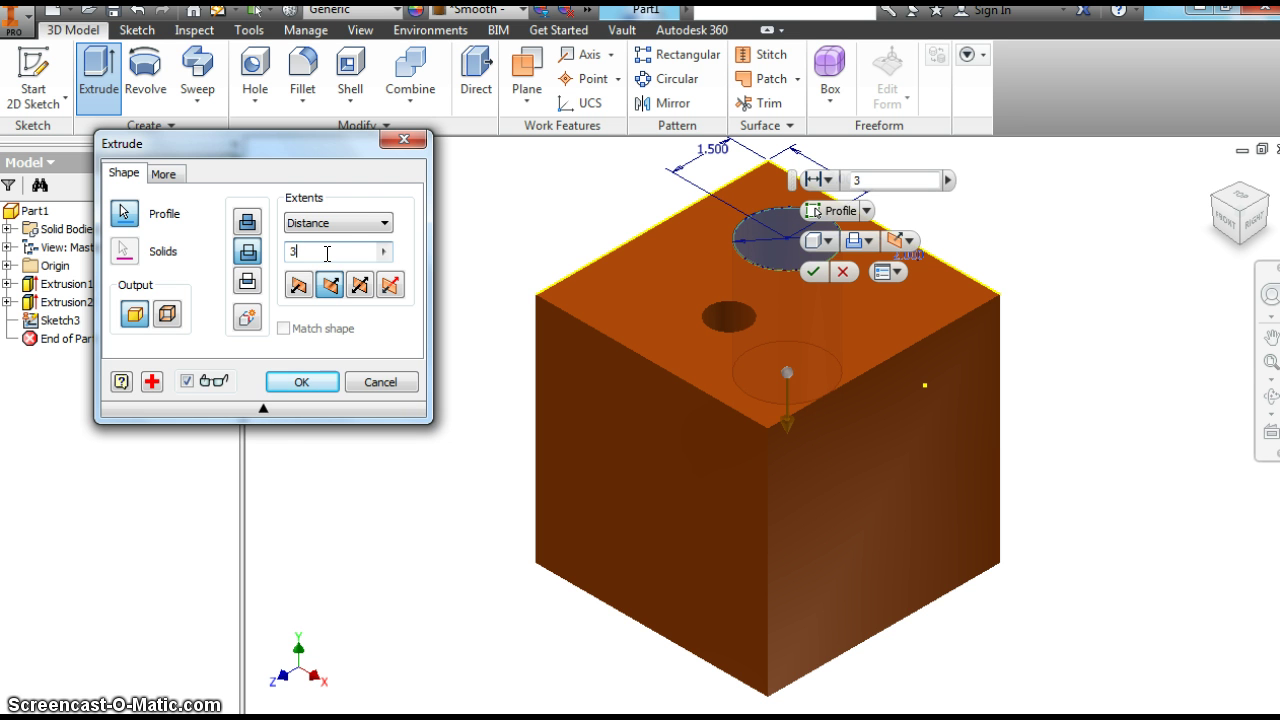
{"action": "left_click", "coordinate": [301, 382]}
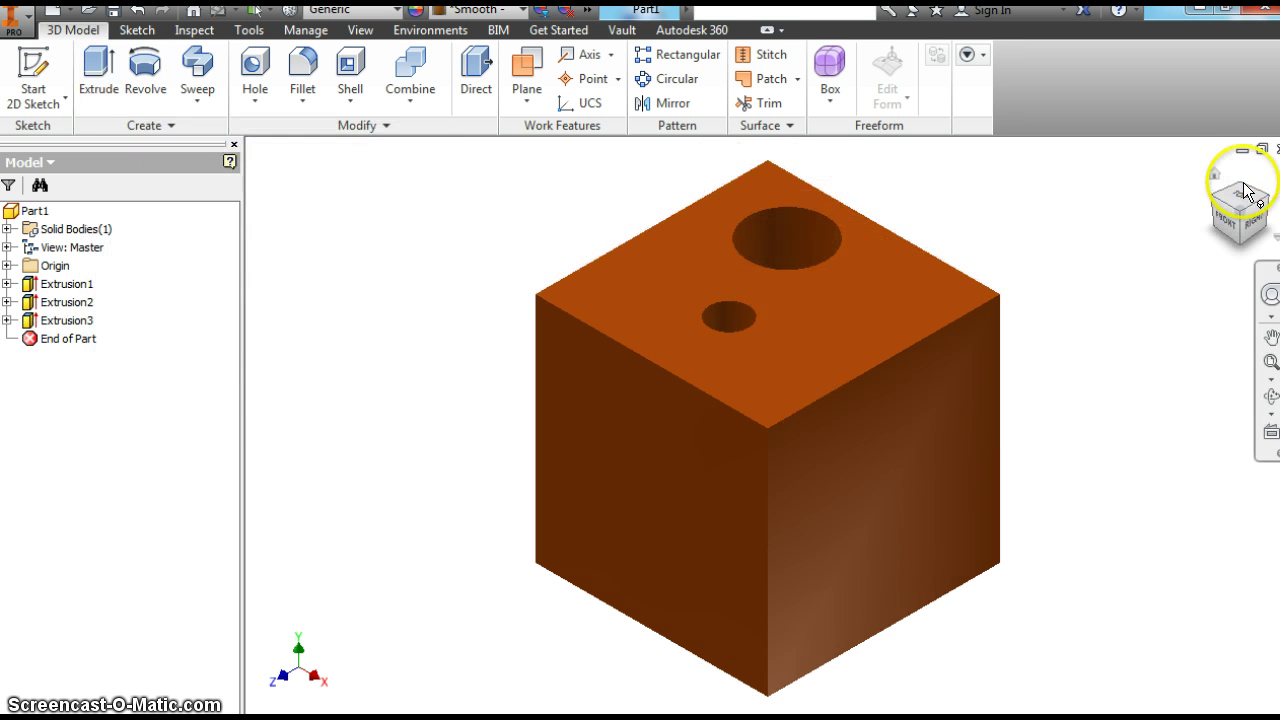
Start a thread on the inner cylindrical face of the 2 in hole in the cube
{"action": "mouse_move", "coordinate": [1245, 190]}
{"action": "left_mouse_down"}
{"action": "mouse_move", "coordinate": [1229, 186]}
{"action": "mouse_move", "coordinate": [1166, 271]}
{"action": "mouse_move", "coordinate": [1194, 343]}
{"action": "mouse_move", "coordinate": [1250, 310]}
{"action": "mouse_move", "coordinate": [1180, 309]}
{"action": "mouse_move", "coordinate": [1143, 251]}
{"action": "mouse_move", "coordinate": [1149, 274]}
{"action": "mouse_move", "coordinate": [1145, 236]}
{"action": "mouse_move", "coordinate": [1234, 366]}
{"action": "mouse_move", "coordinate": [1150, 286]}
{"action": "mouse_move", "coordinate": [1114, 223]}
{"action": "left_mouse_up"}
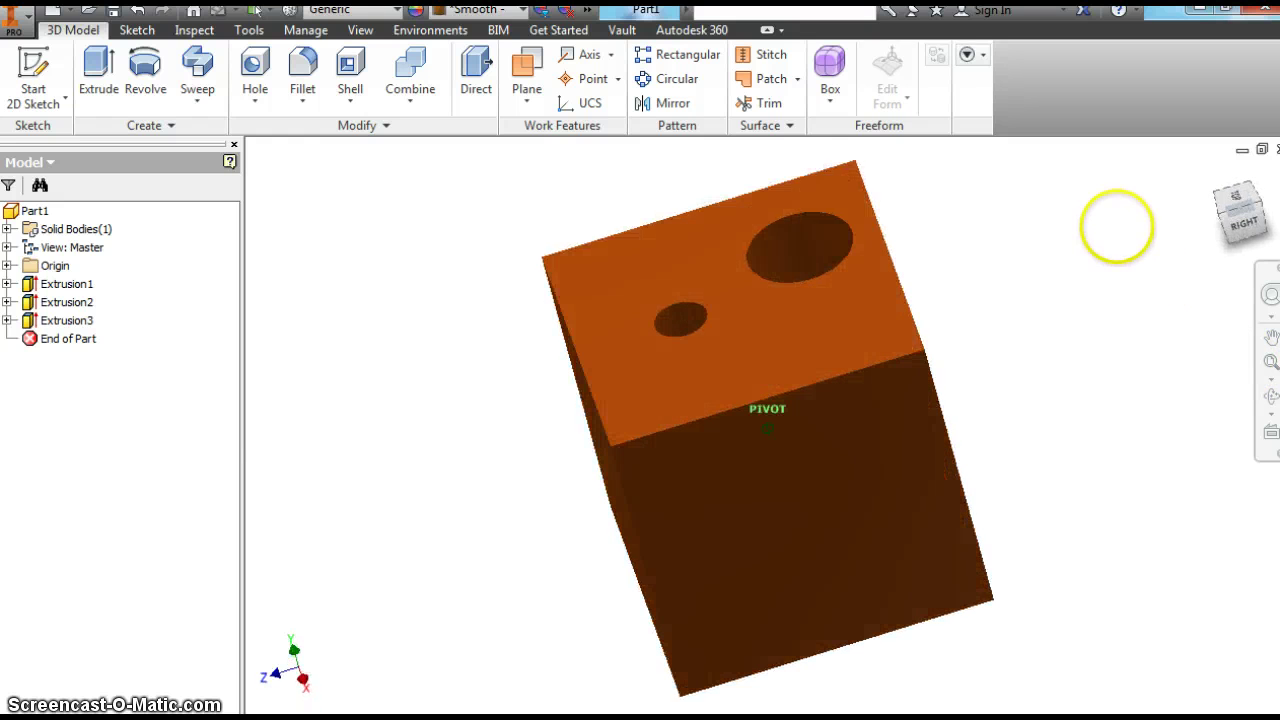
{"action": "left_click", "coordinate": [1214, 177]}
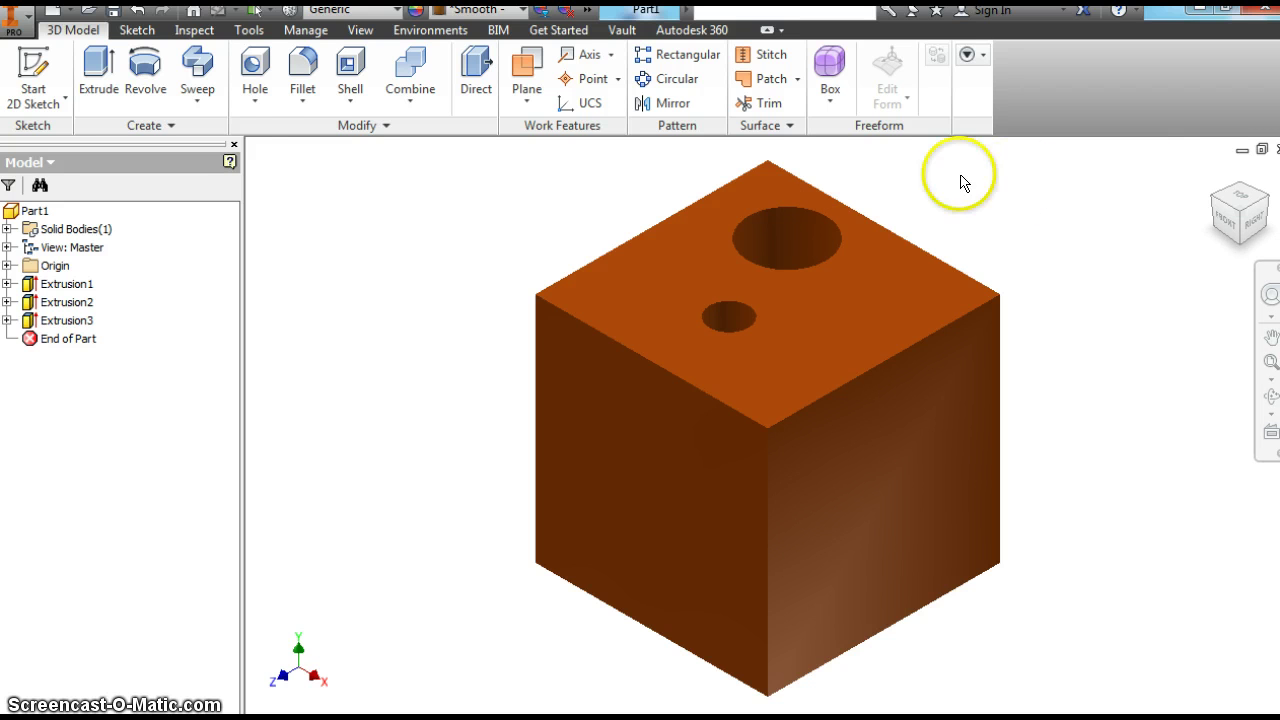
{"action": "left_click", "coordinate": [252, 104]}
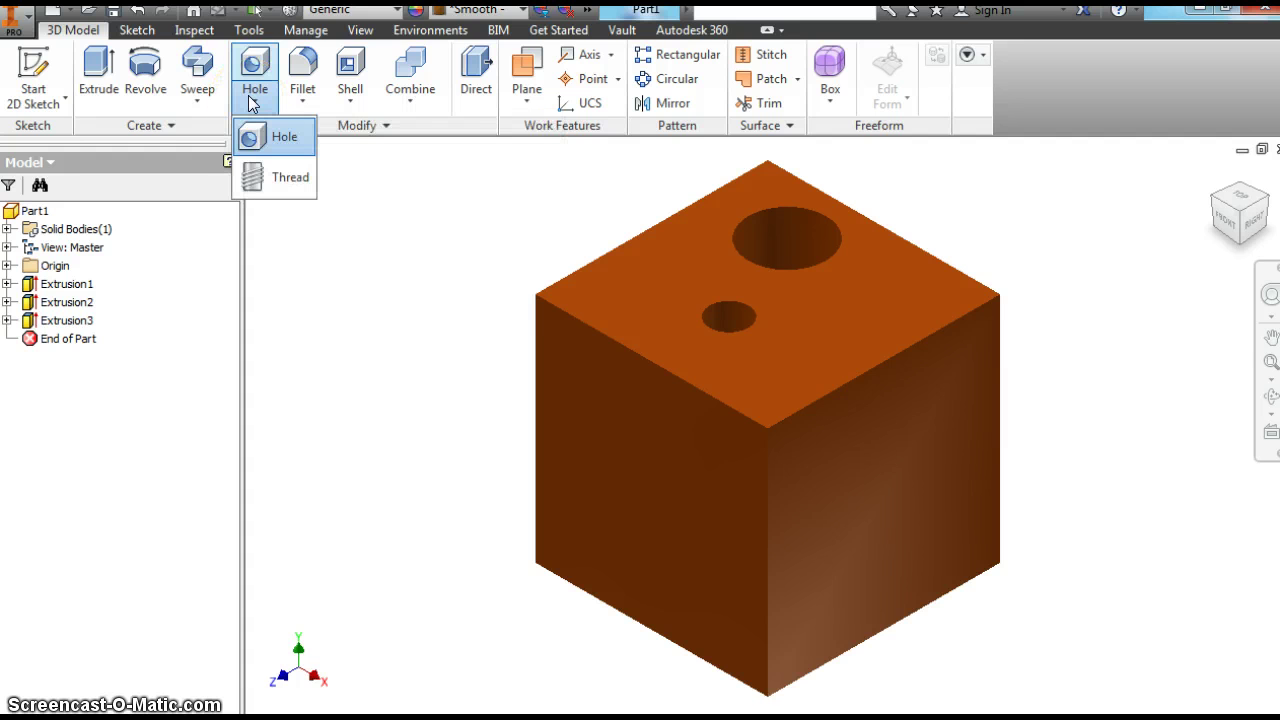
{"action": "left_click", "coordinate": [274, 179]}
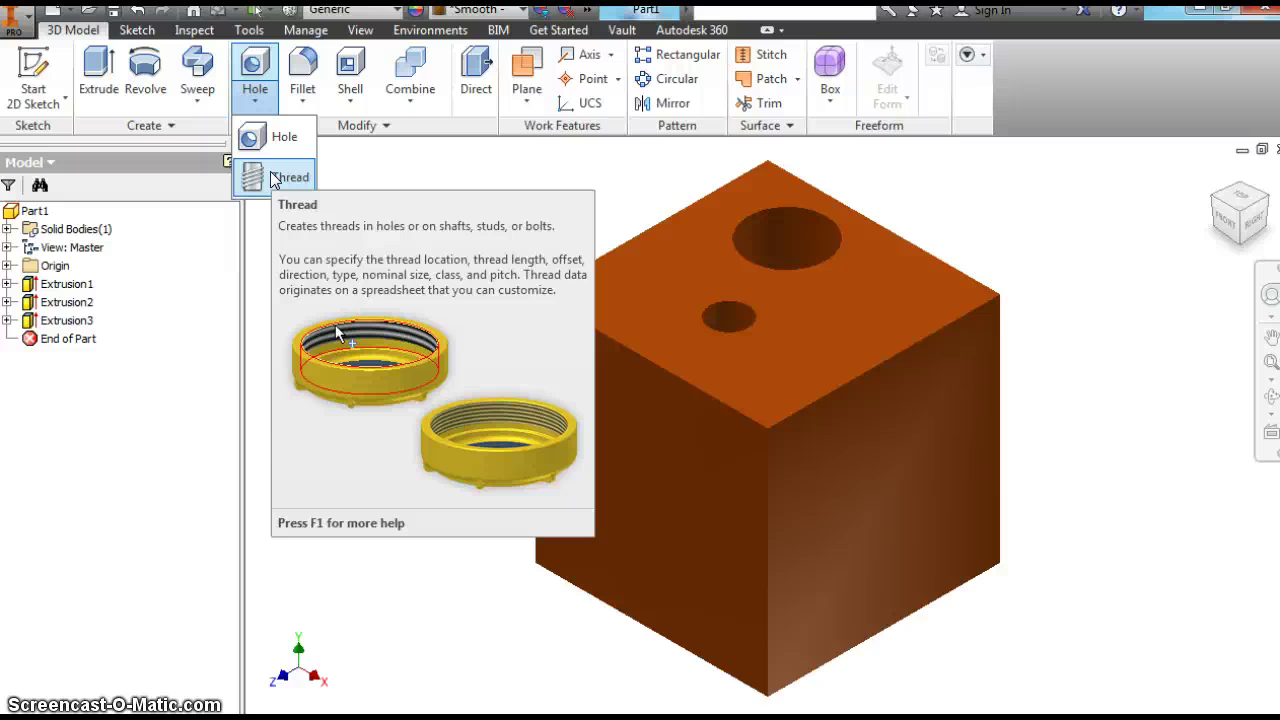
{"action": "left_click", "coordinate": [278, 178]}
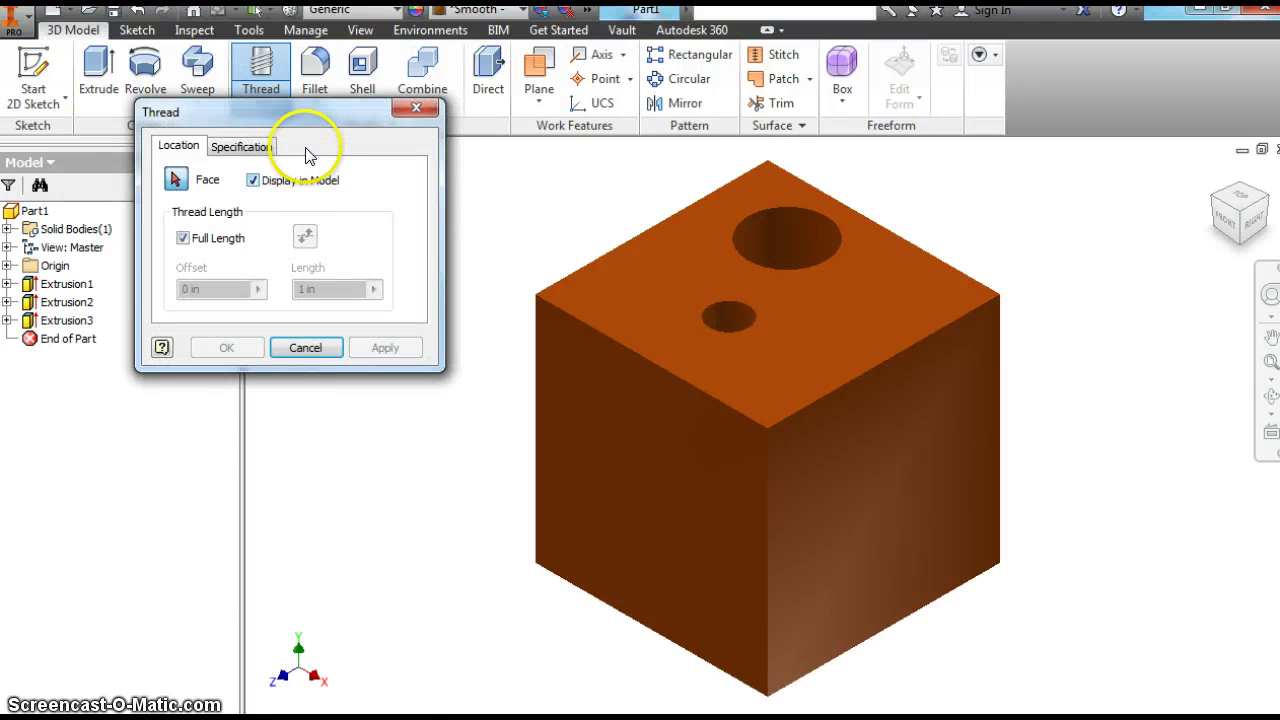
{"action": "left_click", "coordinate": [241, 152]}
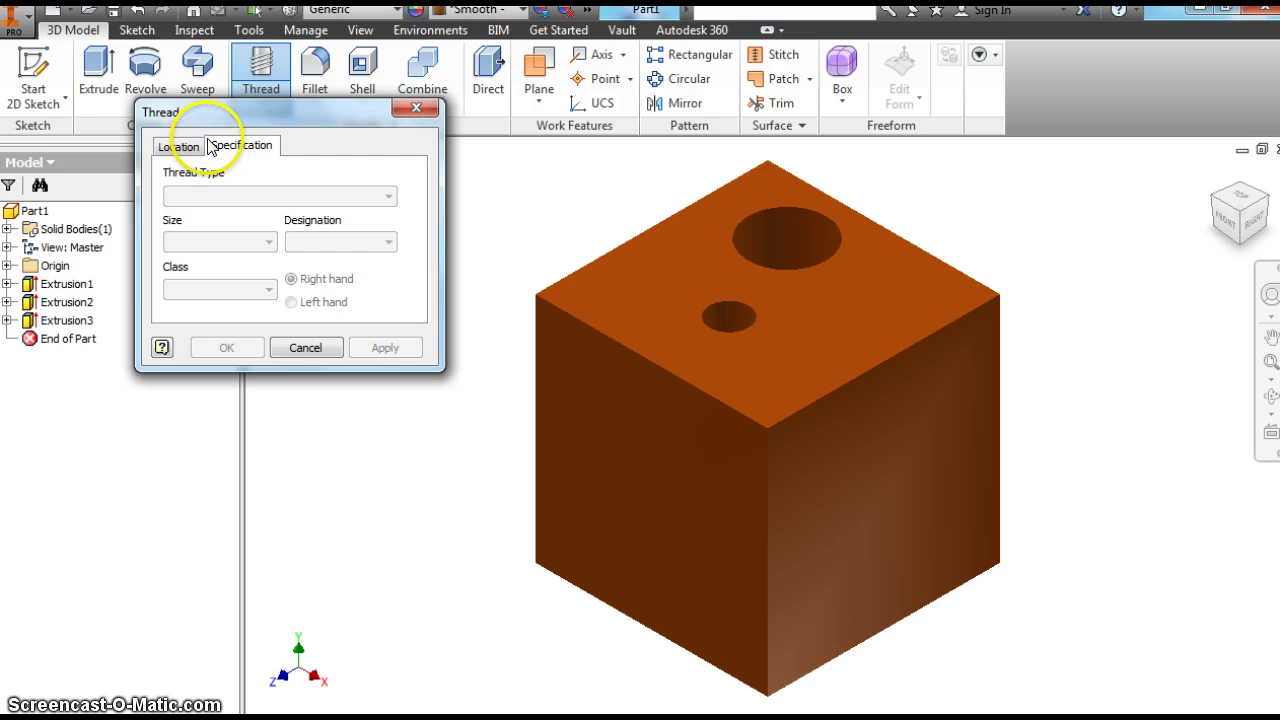
{"action": "left_click", "coordinate": [176, 148]}
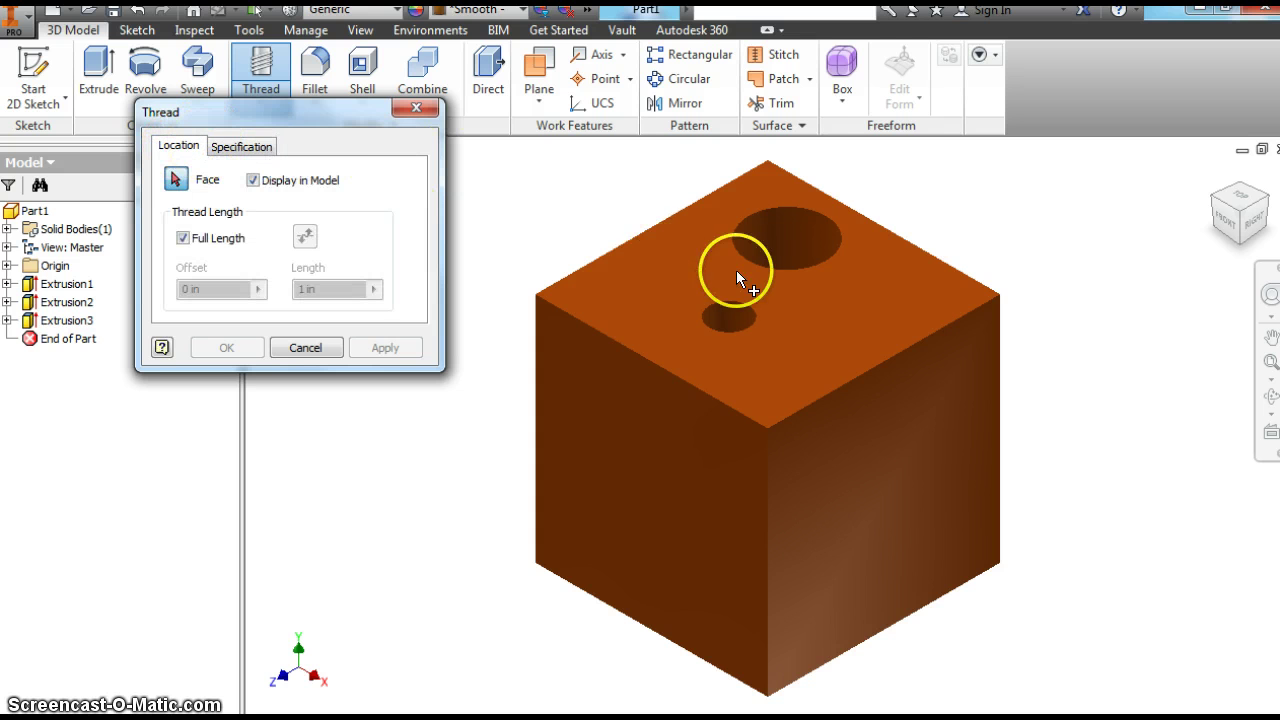
{"action": "left_click", "coordinate": [770, 246]}
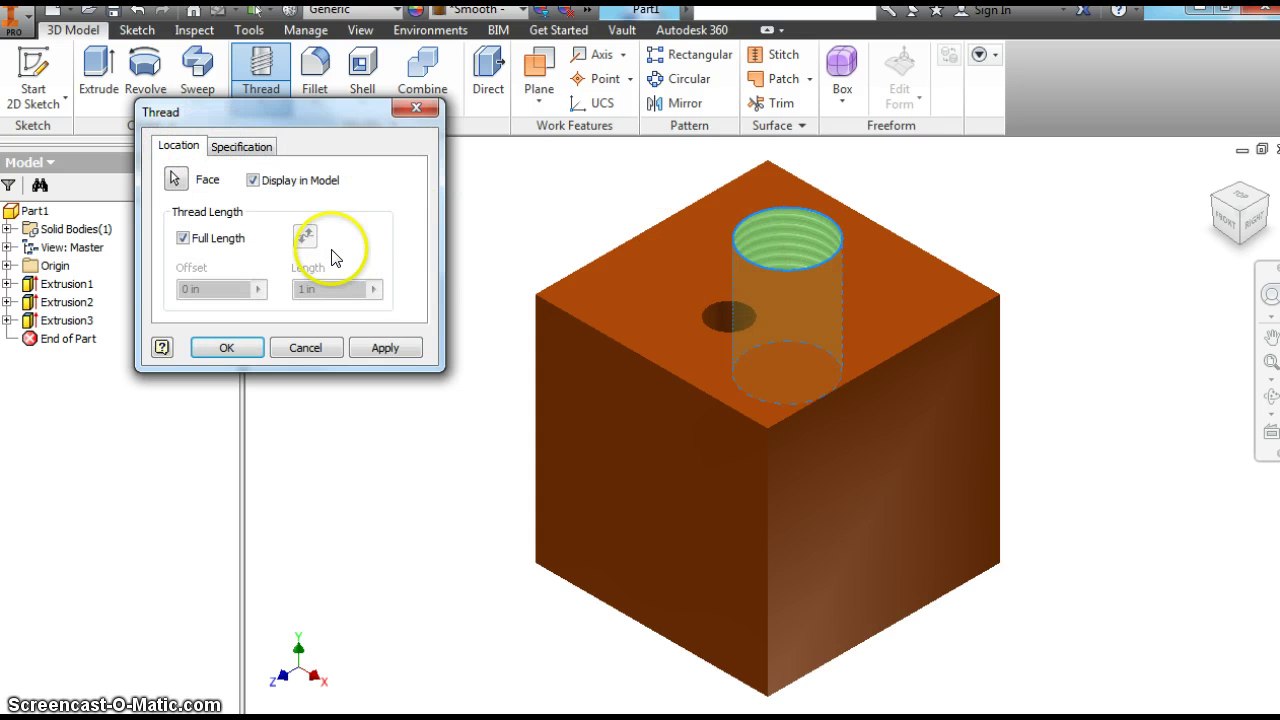
Apply a full-length, right-hand 2-4.5 UNC thread of class 2B to the 2 in hole and end the Thread command
{"action": "left_click", "coordinate": [242, 148]}
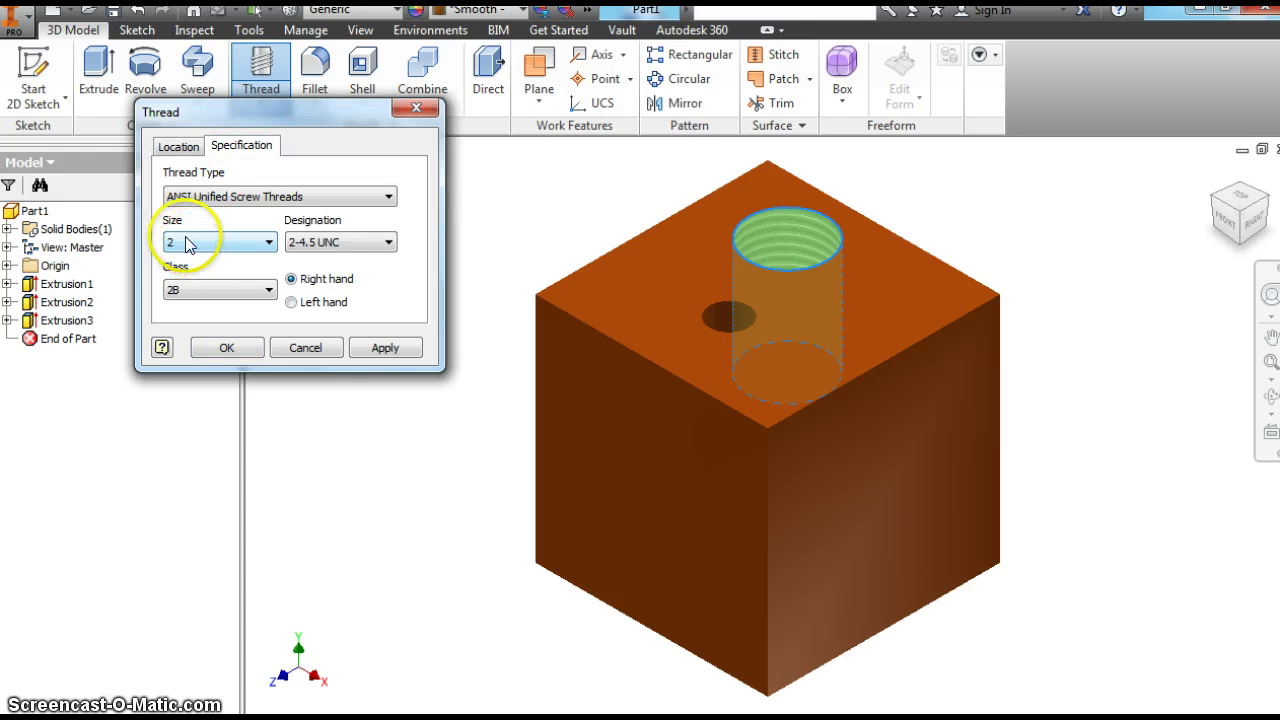
{"action": "left_click", "coordinate": [291, 302]}
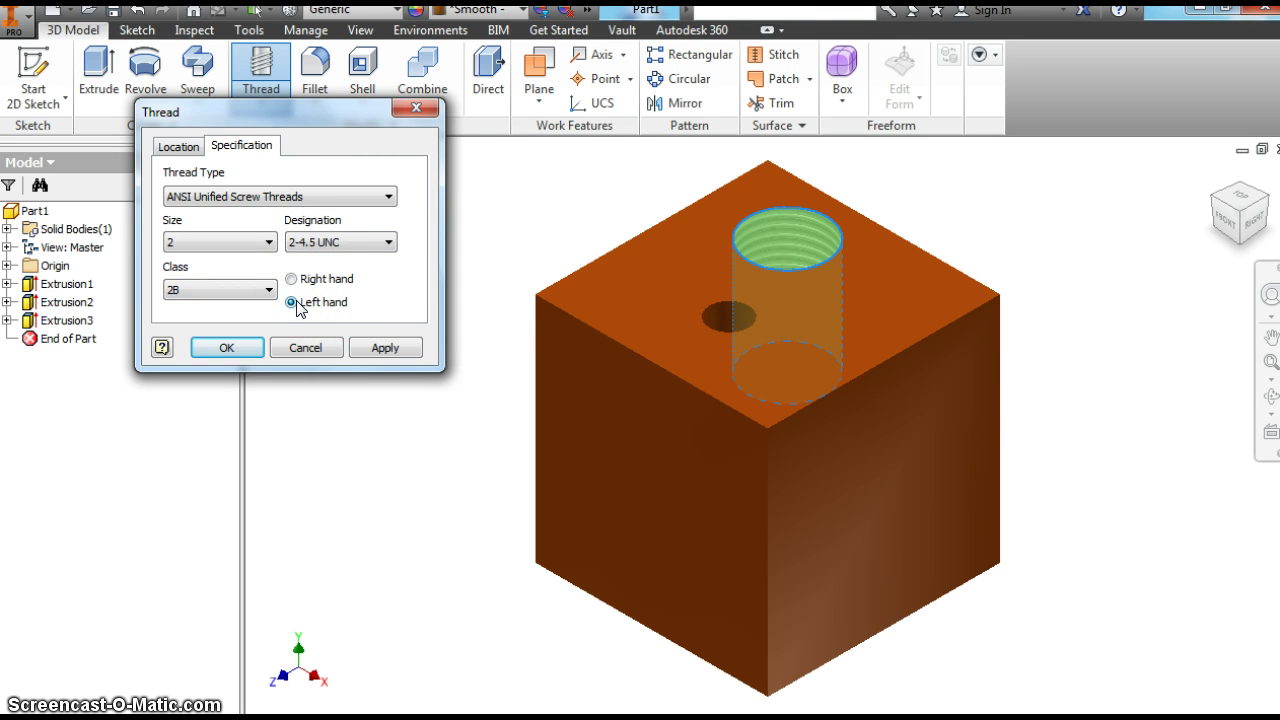
{"action": "left_click", "coordinate": [292, 280]}
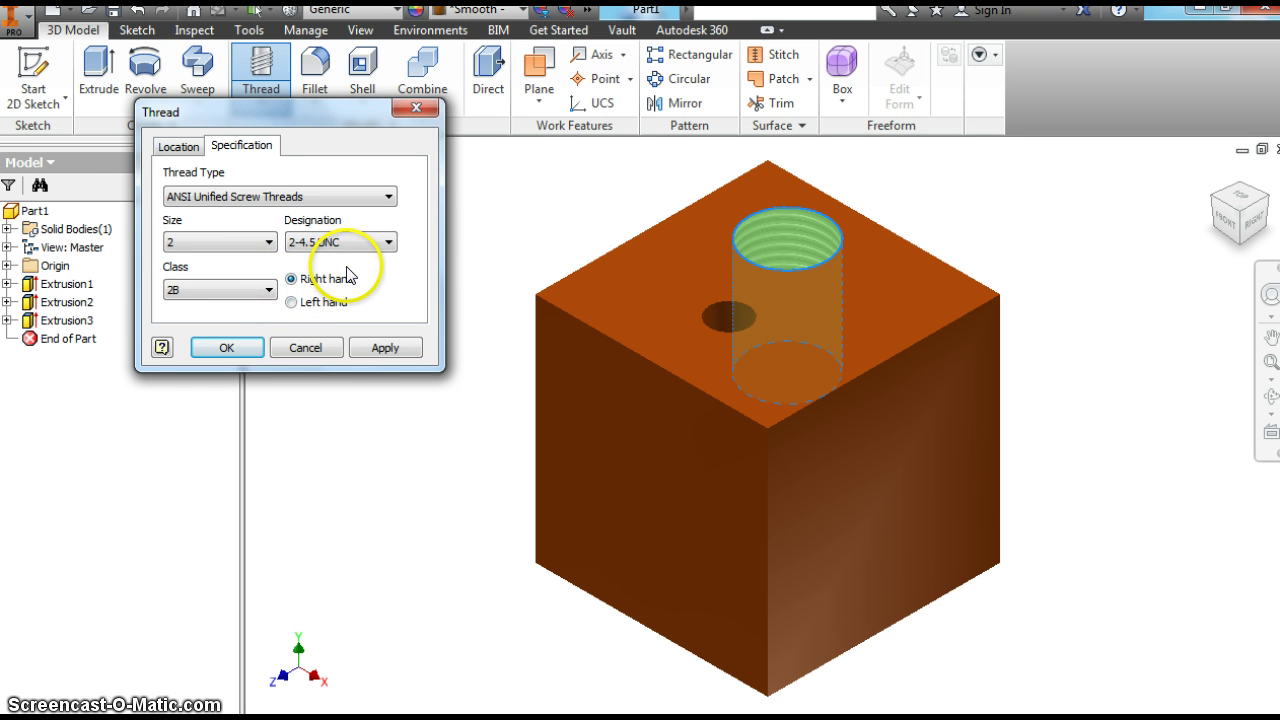
{"action": "left_click", "coordinate": [181, 147]}
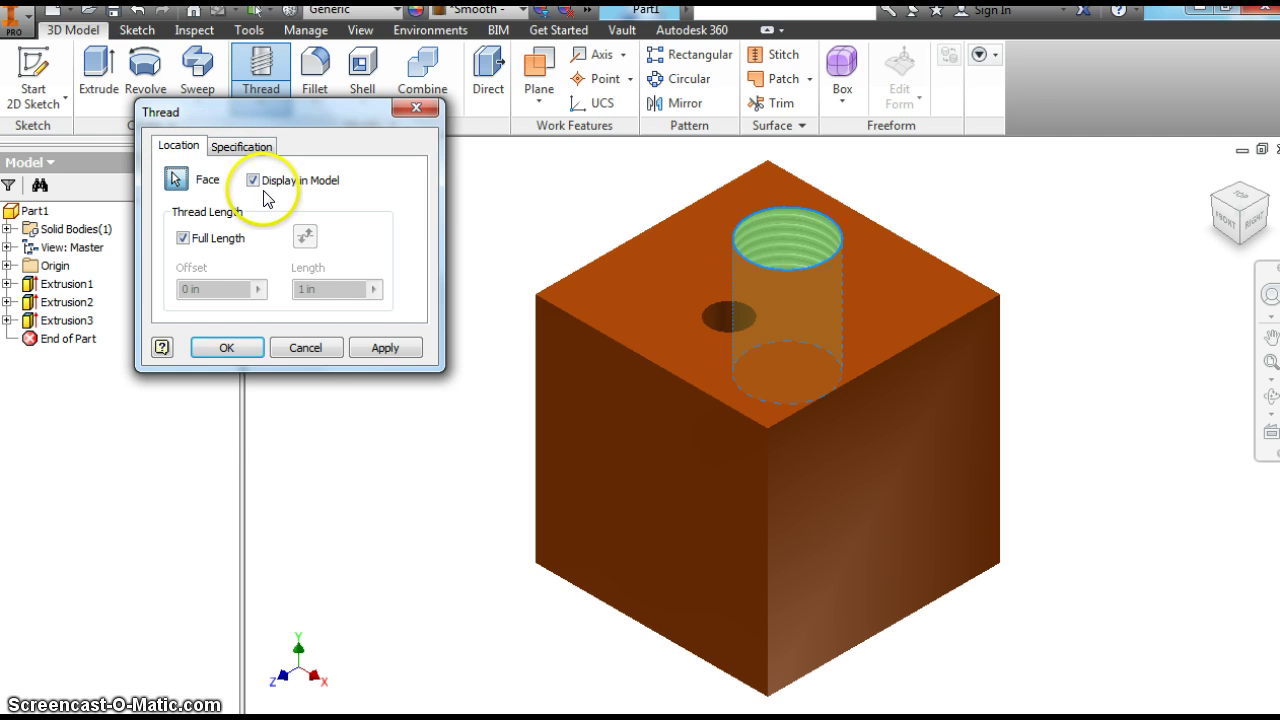
{"action": "left_click", "coordinate": [388, 348]}
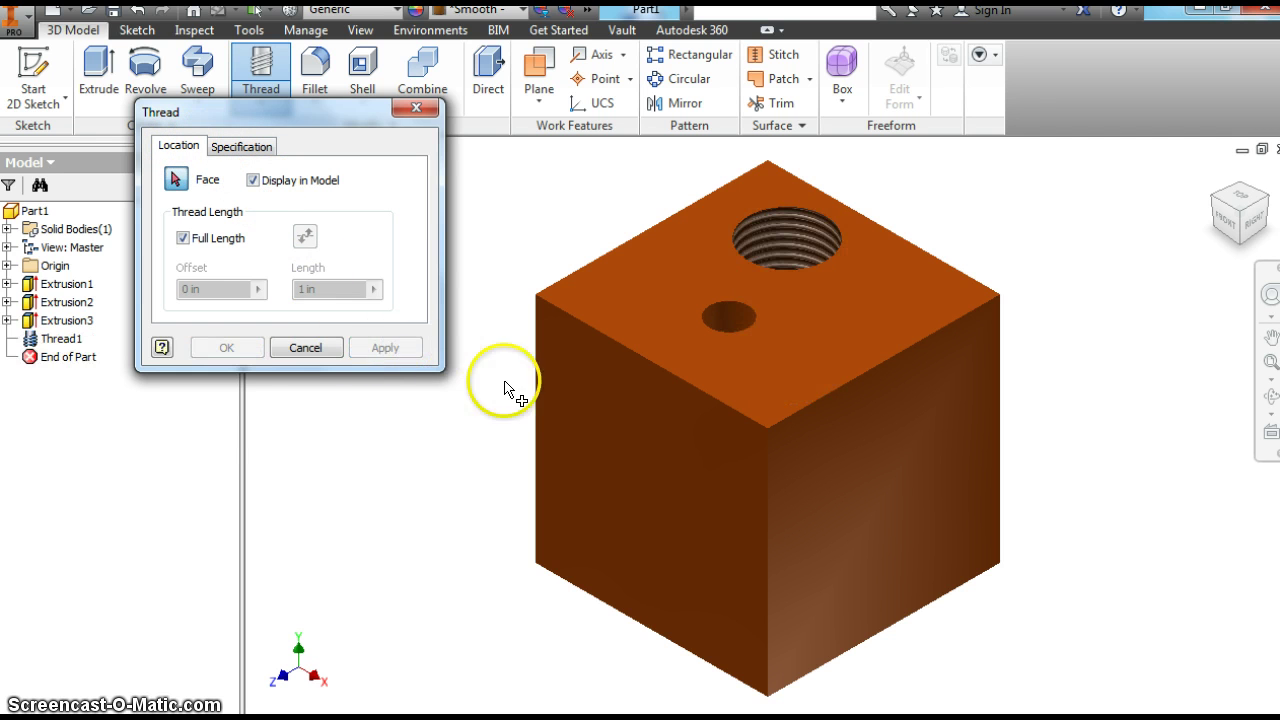
{"action": "left_click", "coordinate": [406, 110]}
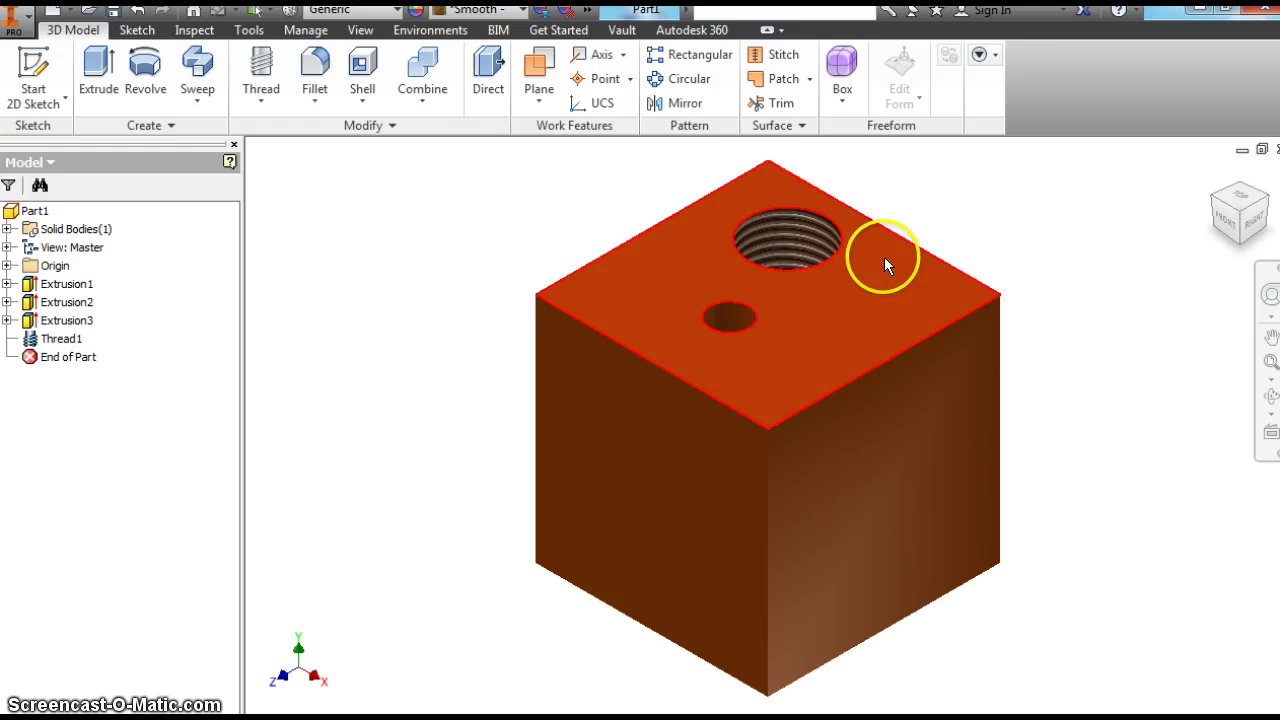
{"action": "left_click", "coordinate": [99, 76]}
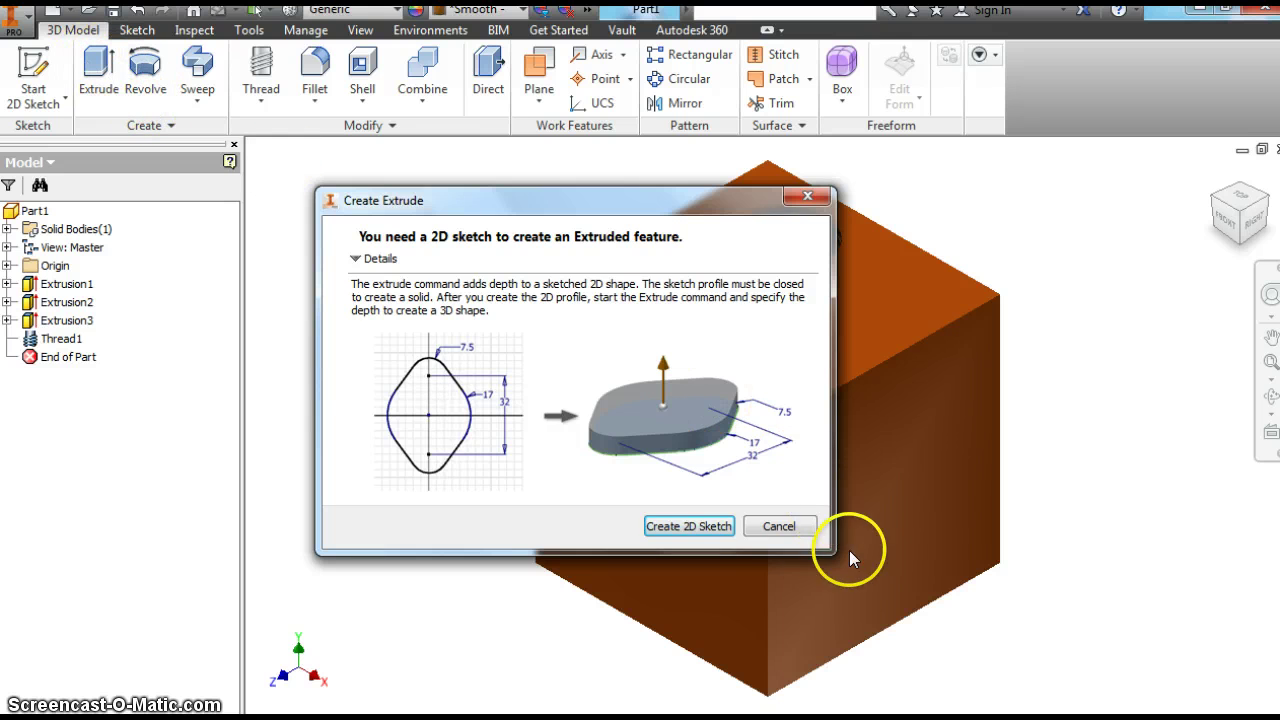
{"action": "left_click", "coordinate": [779, 526]}
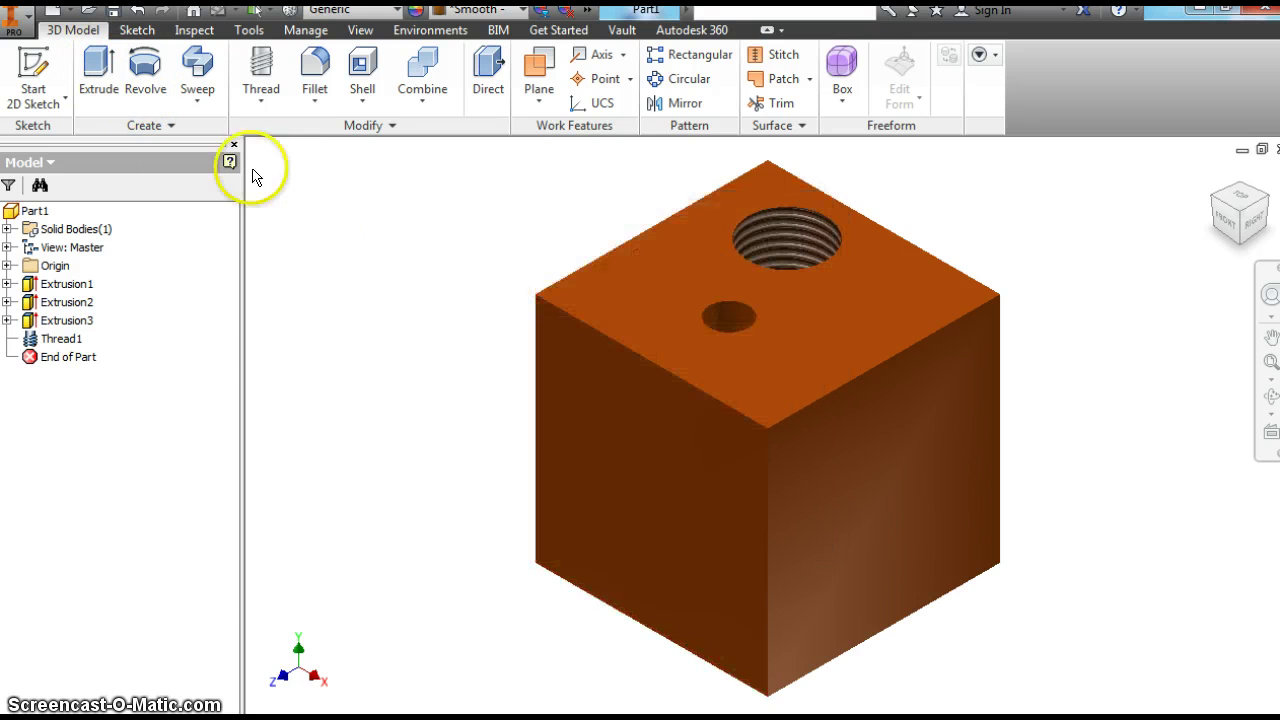
{"action": "left_click", "coordinate": [601, 484]}
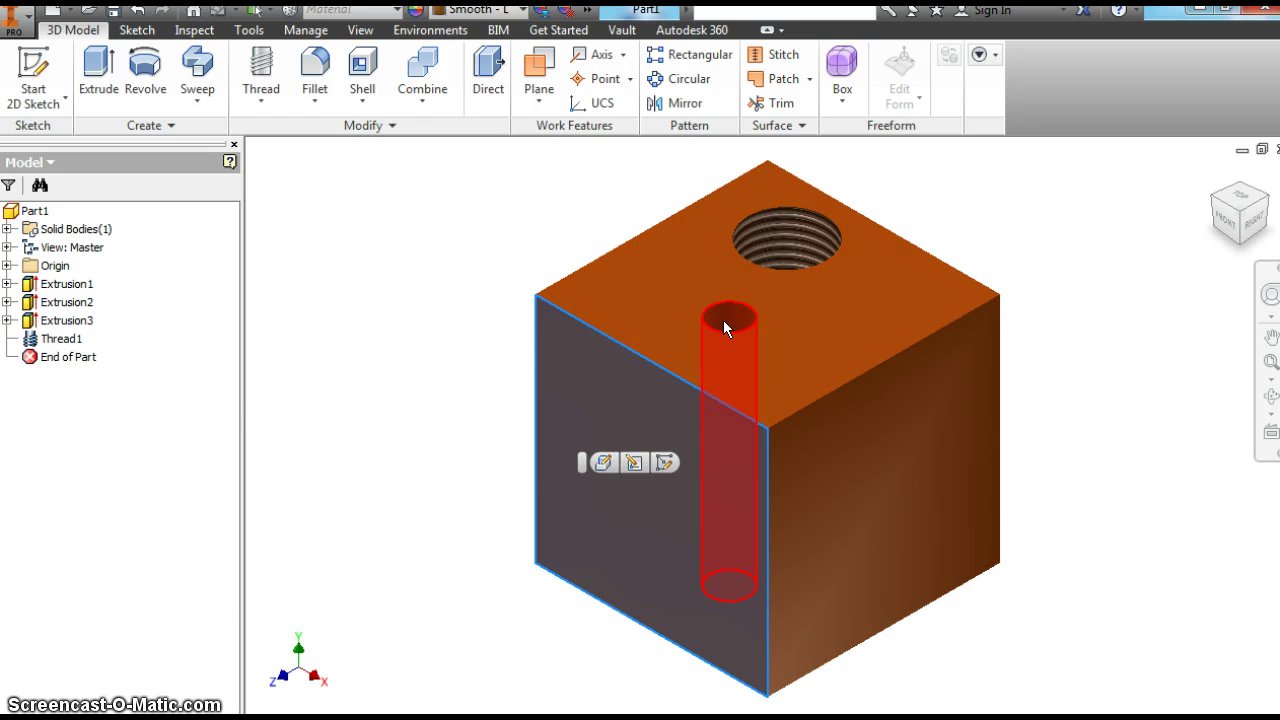
{"action": "mouse_move", "coordinate": [724, 322]}
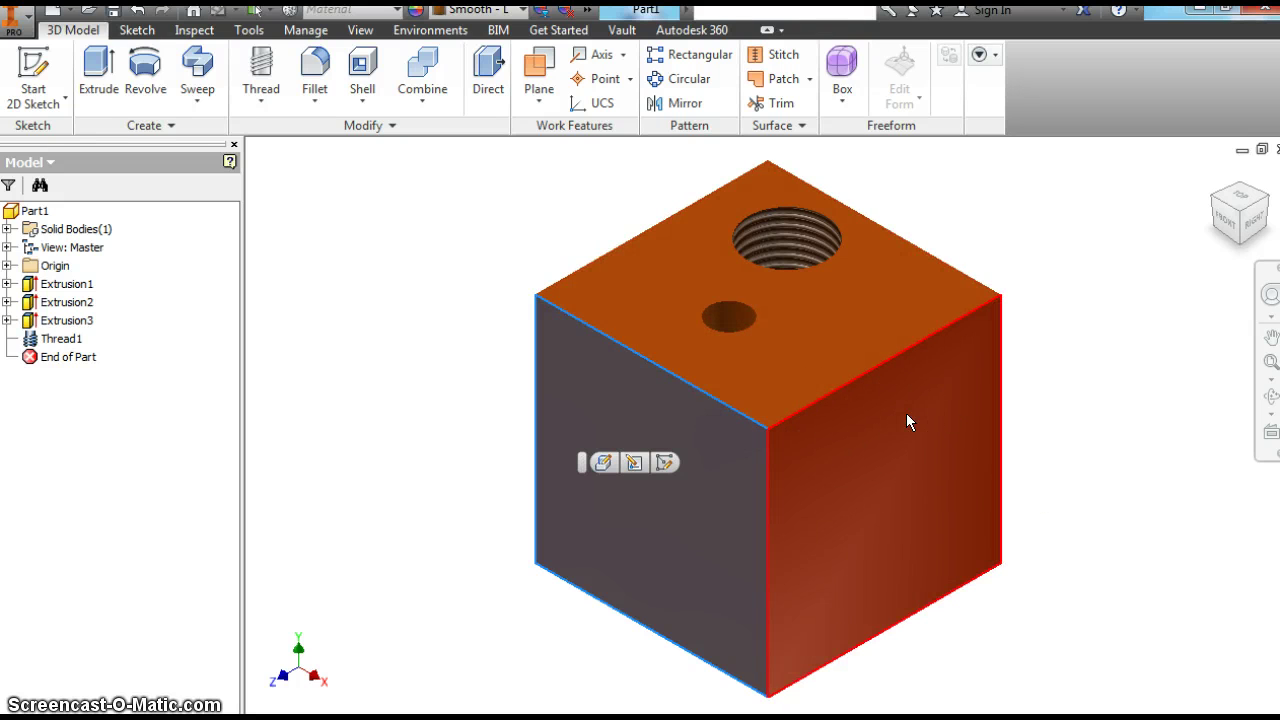
{"action": "mouse_move", "coordinate": [907, 414]}
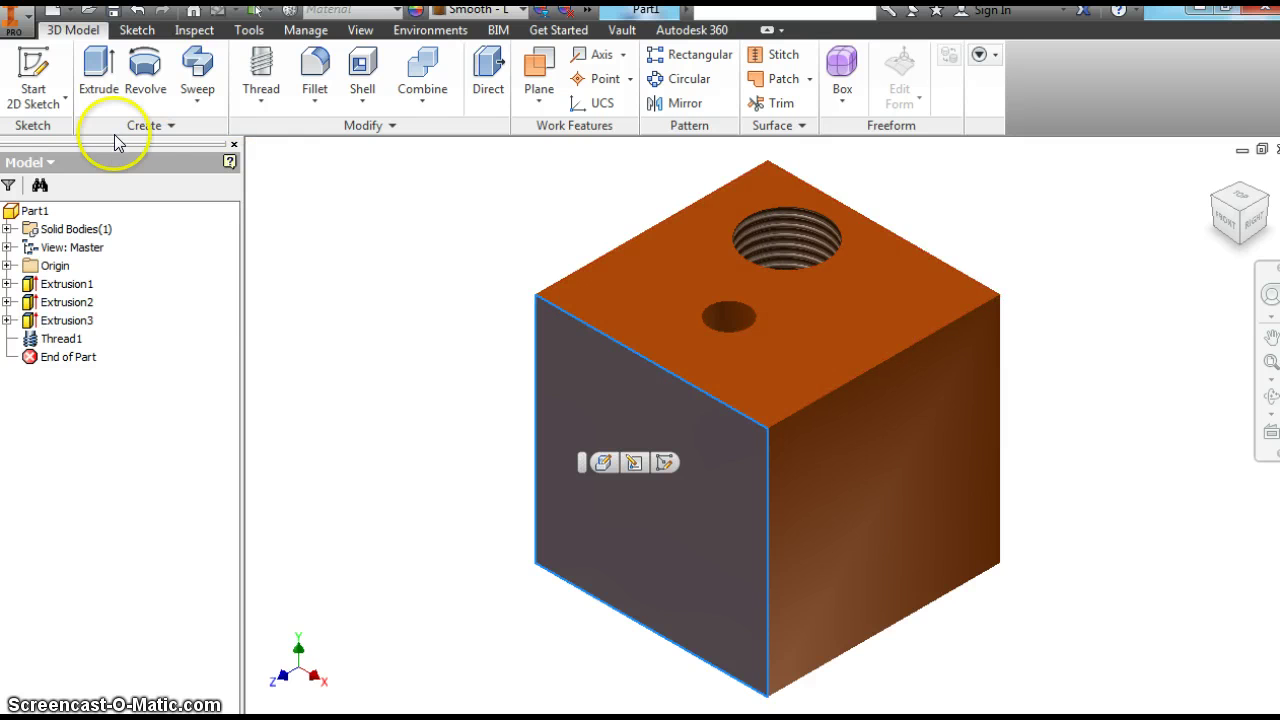
Save the part as Mr.V Lesson8HoleExtrude in the GVCInventor for SCOM folder
{"action": "left_click", "coordinate": [22, 24]}
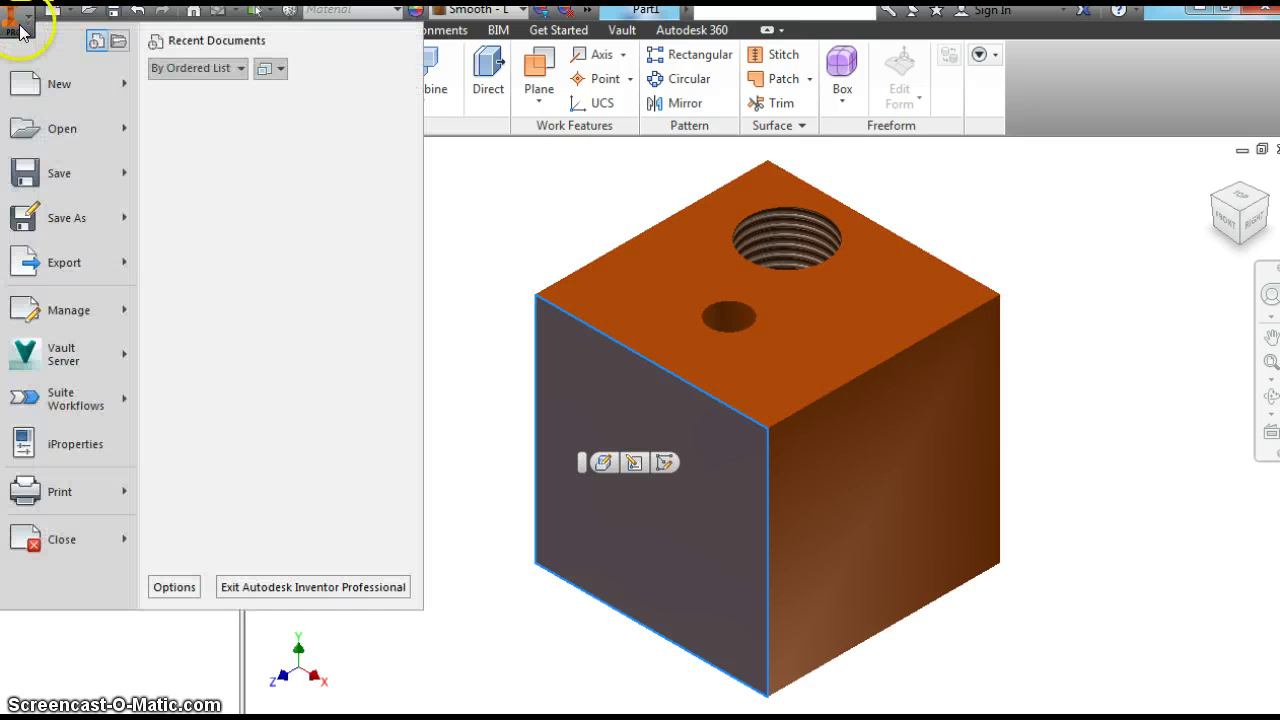
{"action": "left_click", "coordinate": [52, 214]}
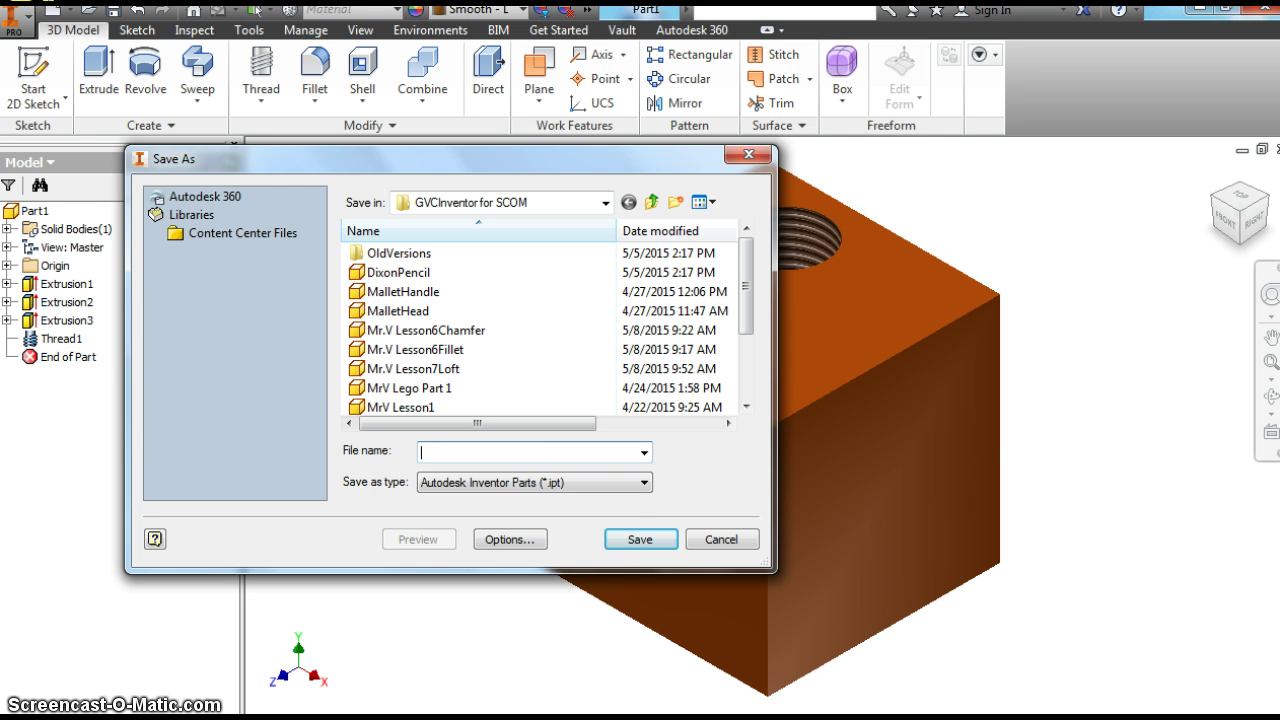
{"action": "type", "text": "Mr."}
{"action": "key", "text": "BackSpace"}
{"action": "type", "text": "V"}
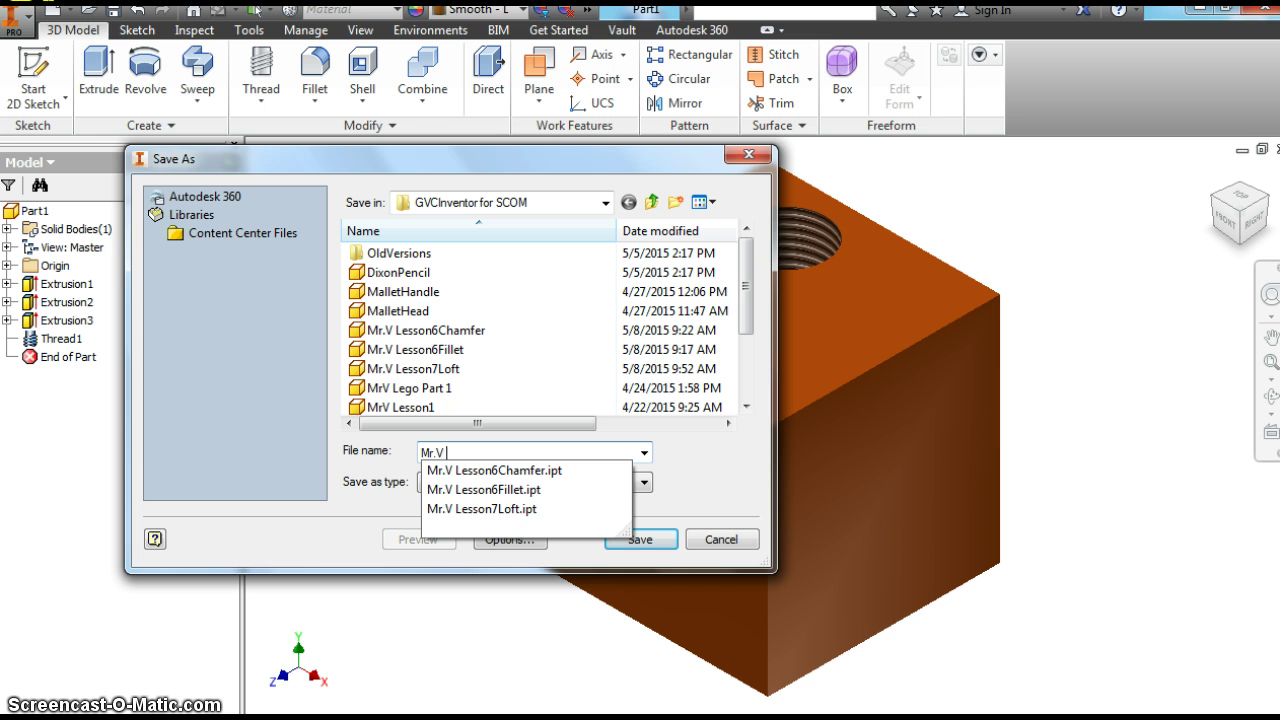
{"action": "type", "text": " Lesson8HoleExtrude"}
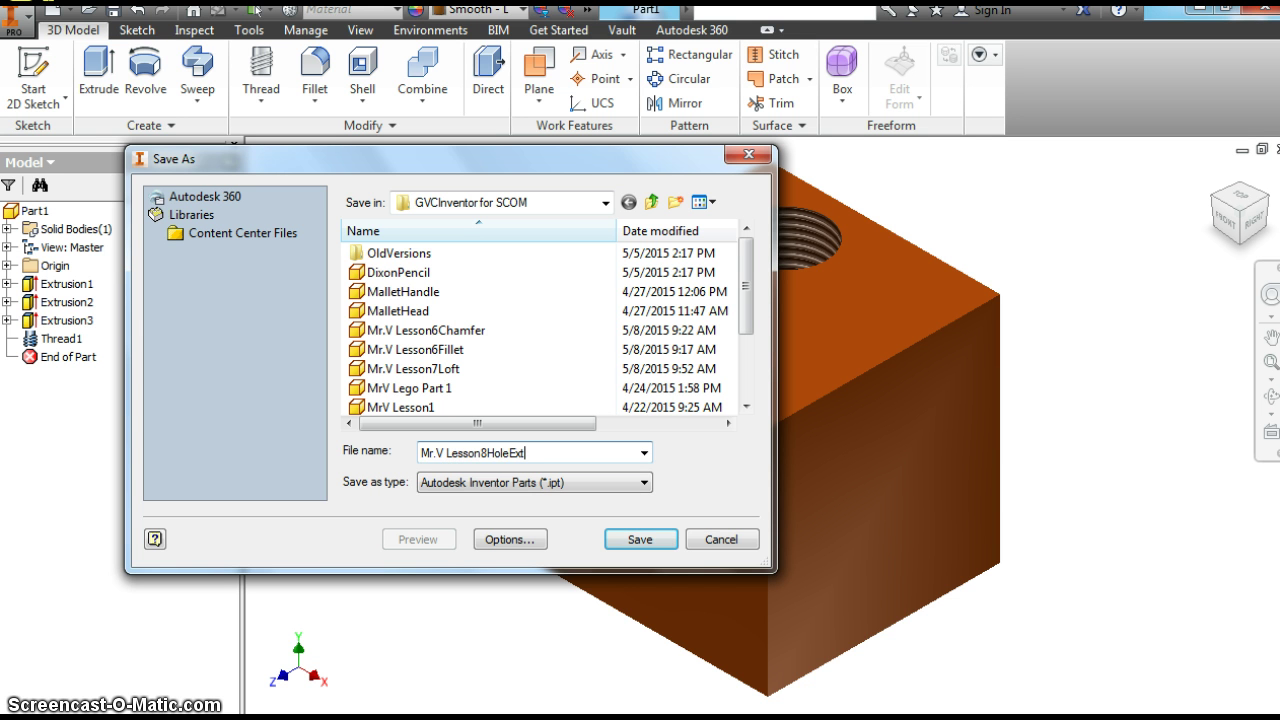
{"action": "left_click", "coordinate": [626, 538]}
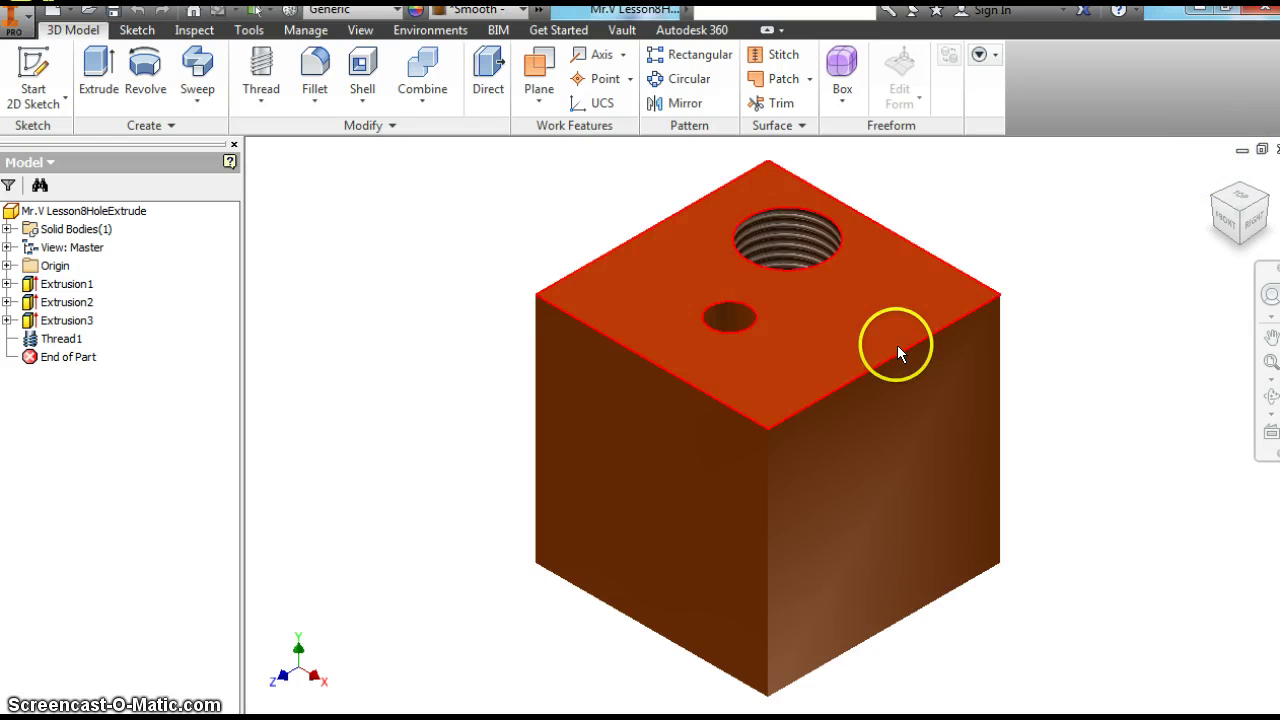
Close the saved cube part and create a new part from the Standard (in).ipt template
{"action": "left_click", "coordinate": [1276, 150]}
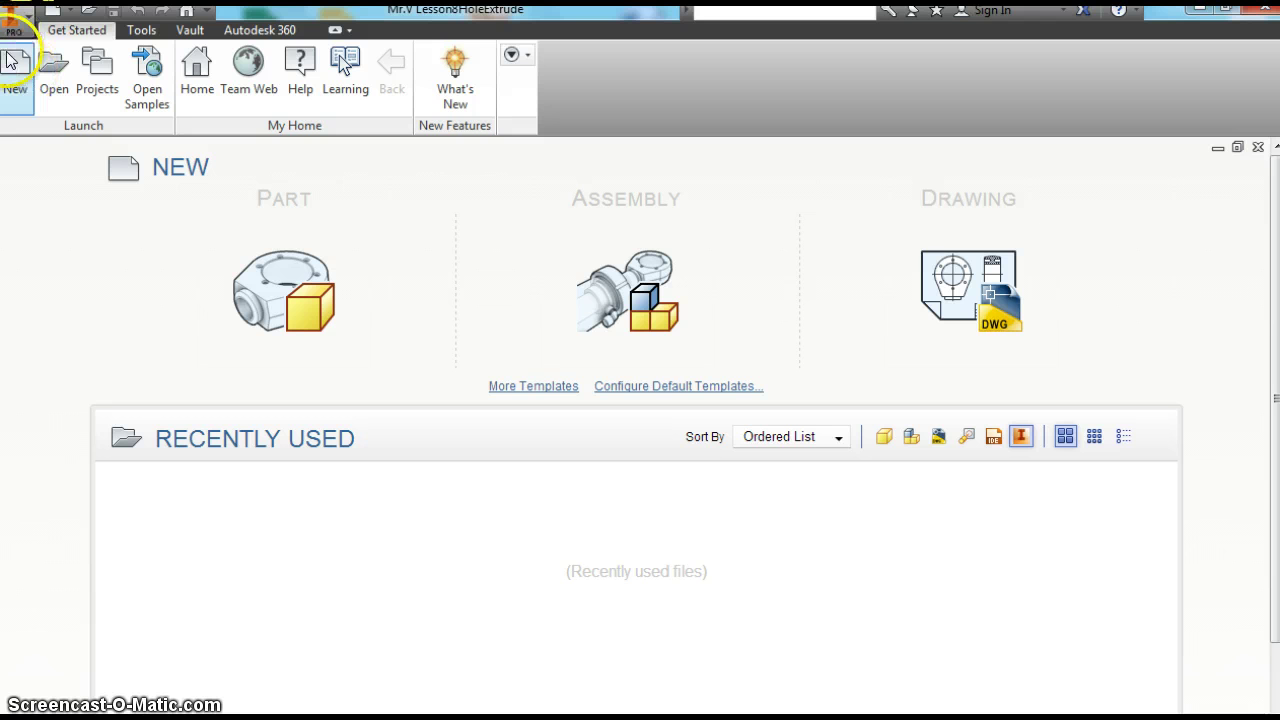
{"action": "left_click", "coordinate": [20, 84]}
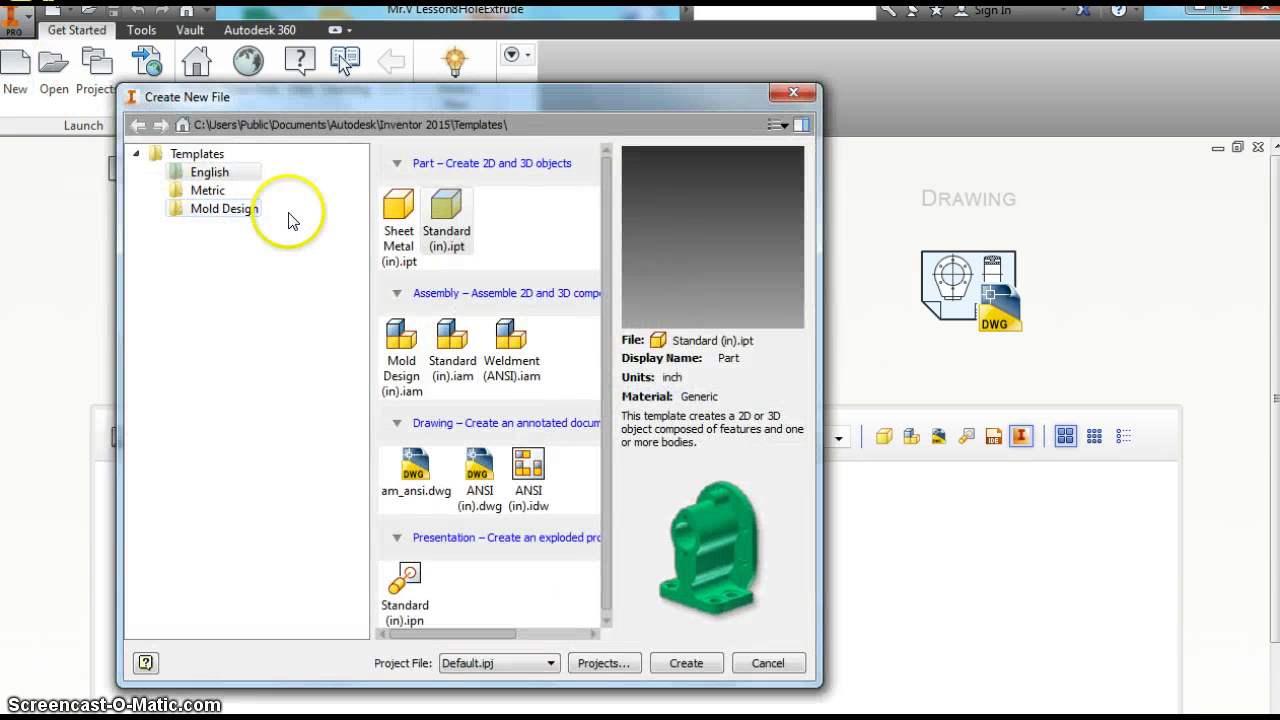
{"action": "left_click", "coordinate": [686, 663]}
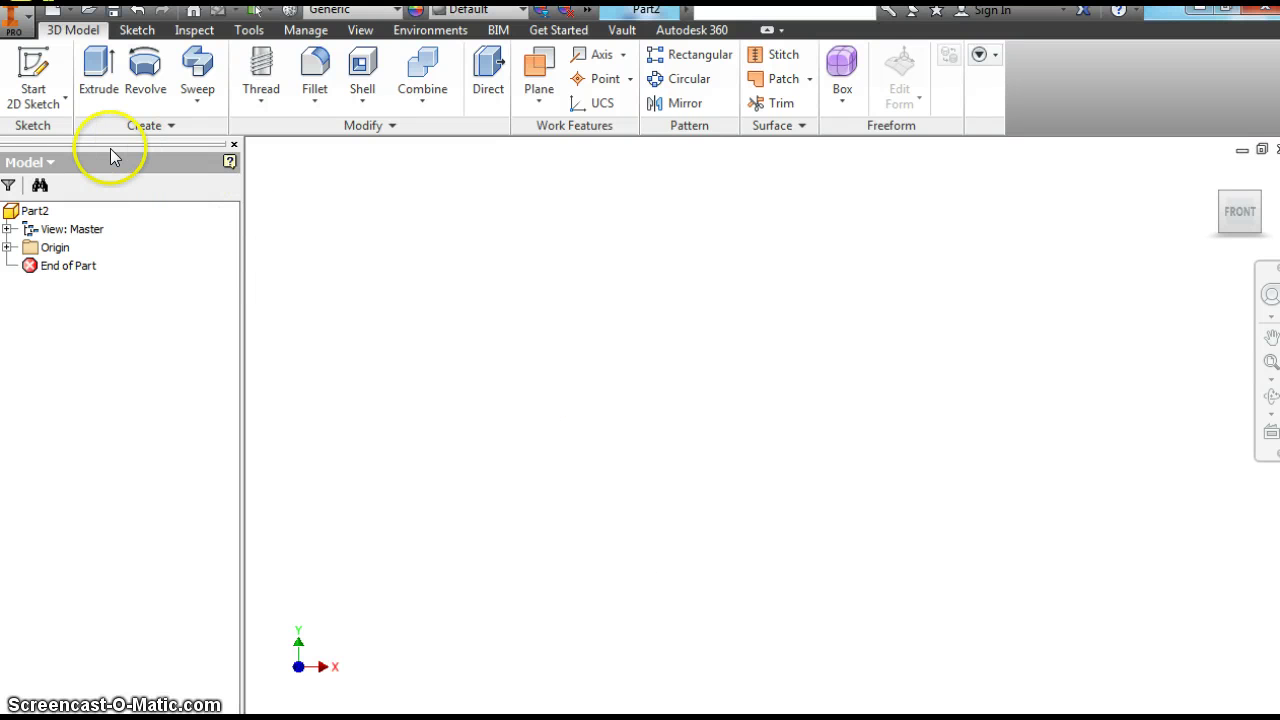
Start a sketch on the front plane and draw a rectangle about 0.77 in wide above and to the left of the origin
{"action": "left_click", "coordinate": [30, 75]}
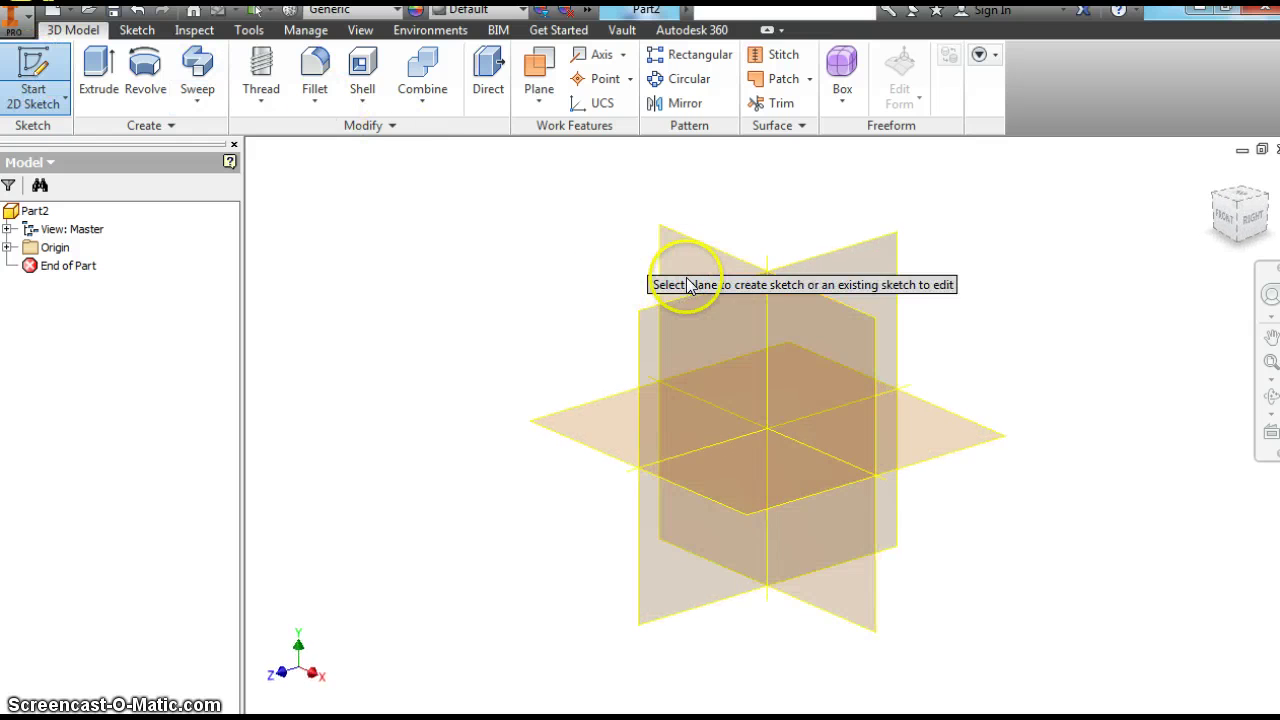
{"action": "left_click", "coordinate": [697, 266]}
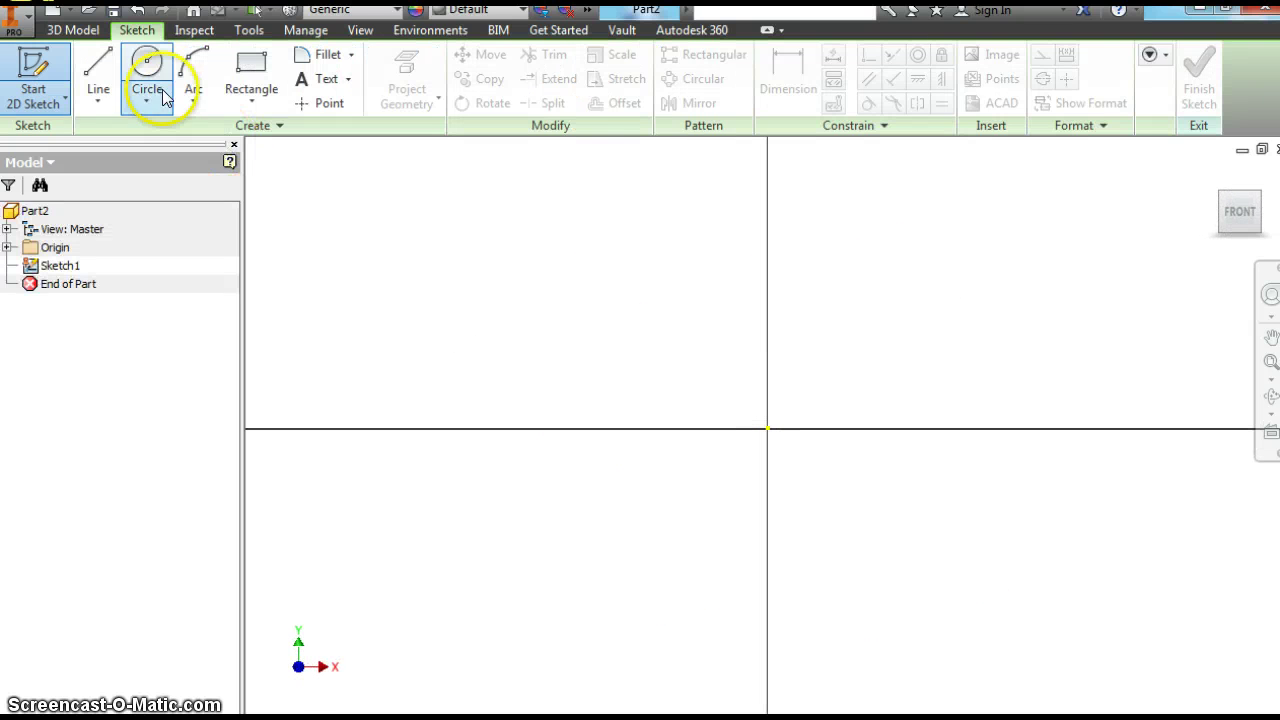
{"action": "left_click", "coordinate": [252, 62]}
{"action": "left_click", "coordinate": [332, 188]}
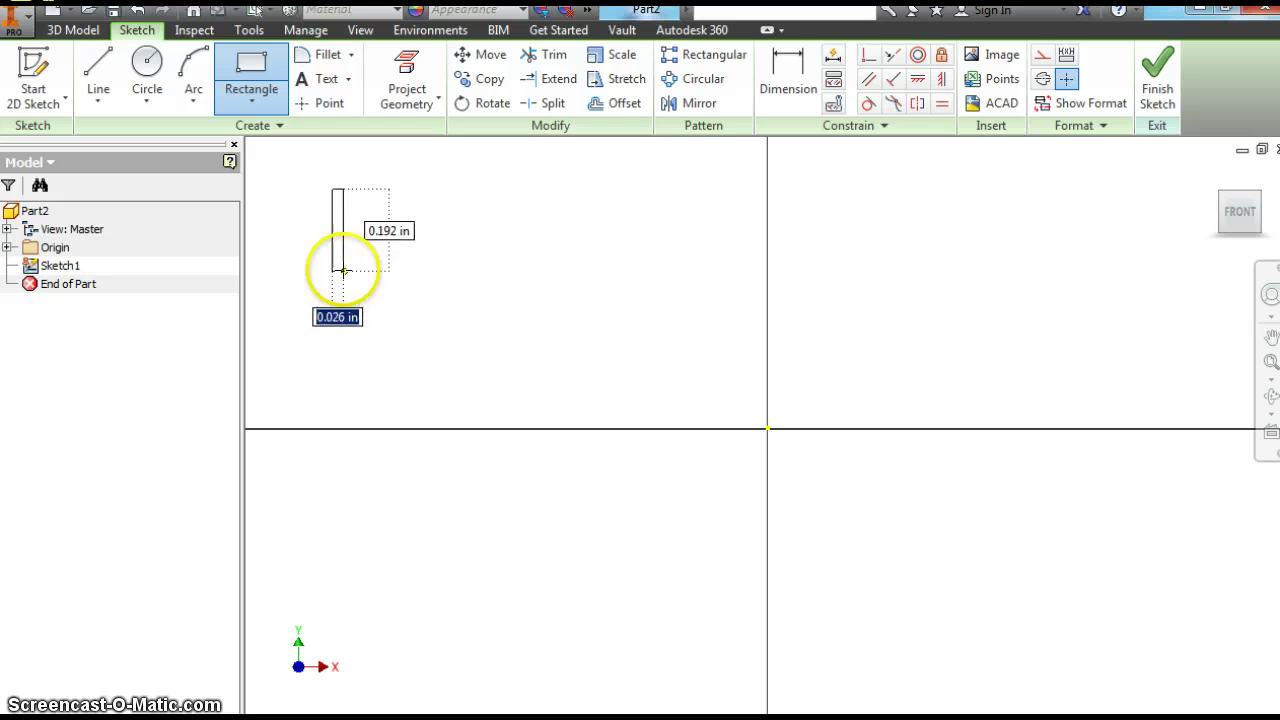
{"action": "left_click", "coordinate": [663, 379]}
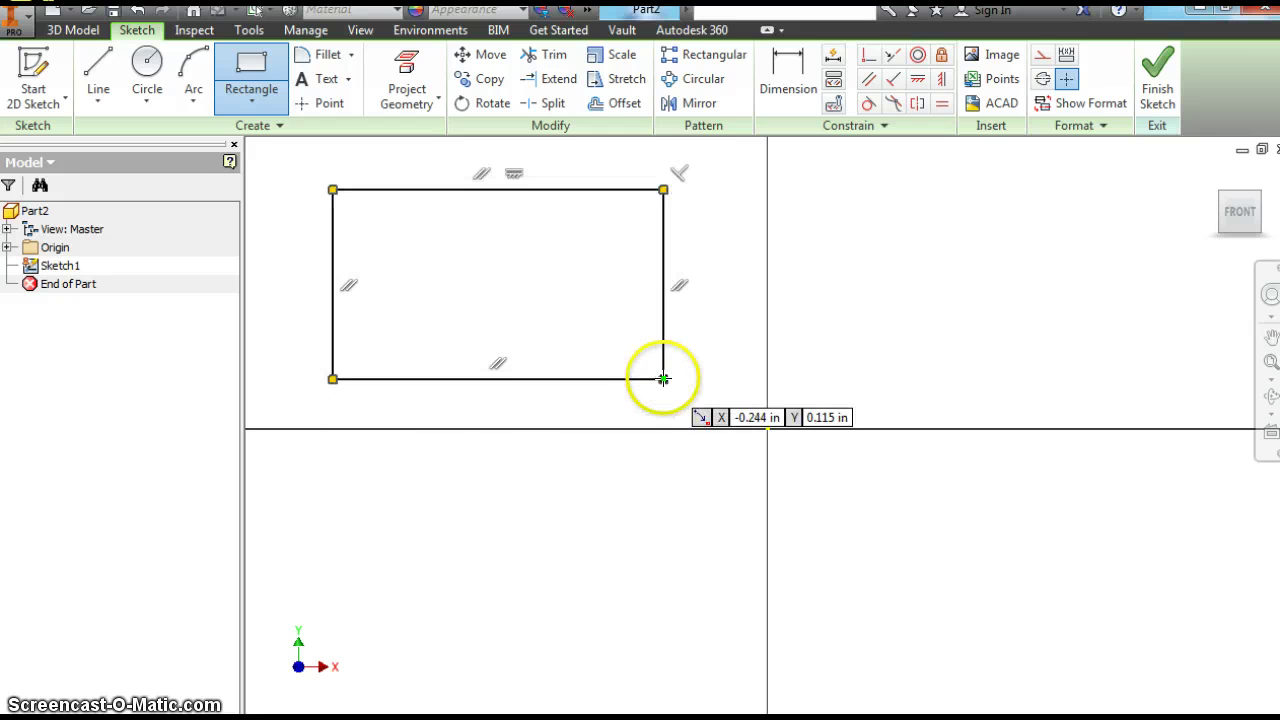
Dimension the rectangle's top edge to 4 in
{"action": "left_click", "coordinate": [800, 90]}
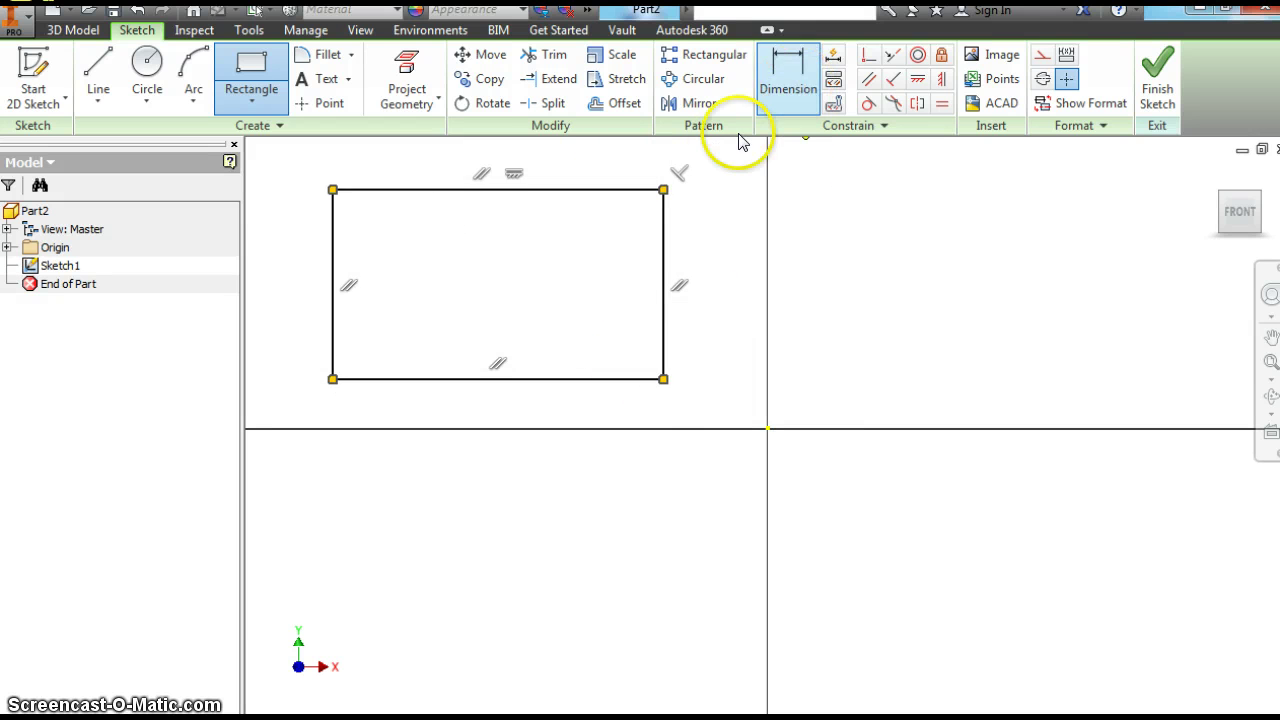
{"action": "left_click", "coordinate": [530, 190]}
{"action": "left_click", "coordinate": [515, 172]}
{"action": "type", "text": "4"}
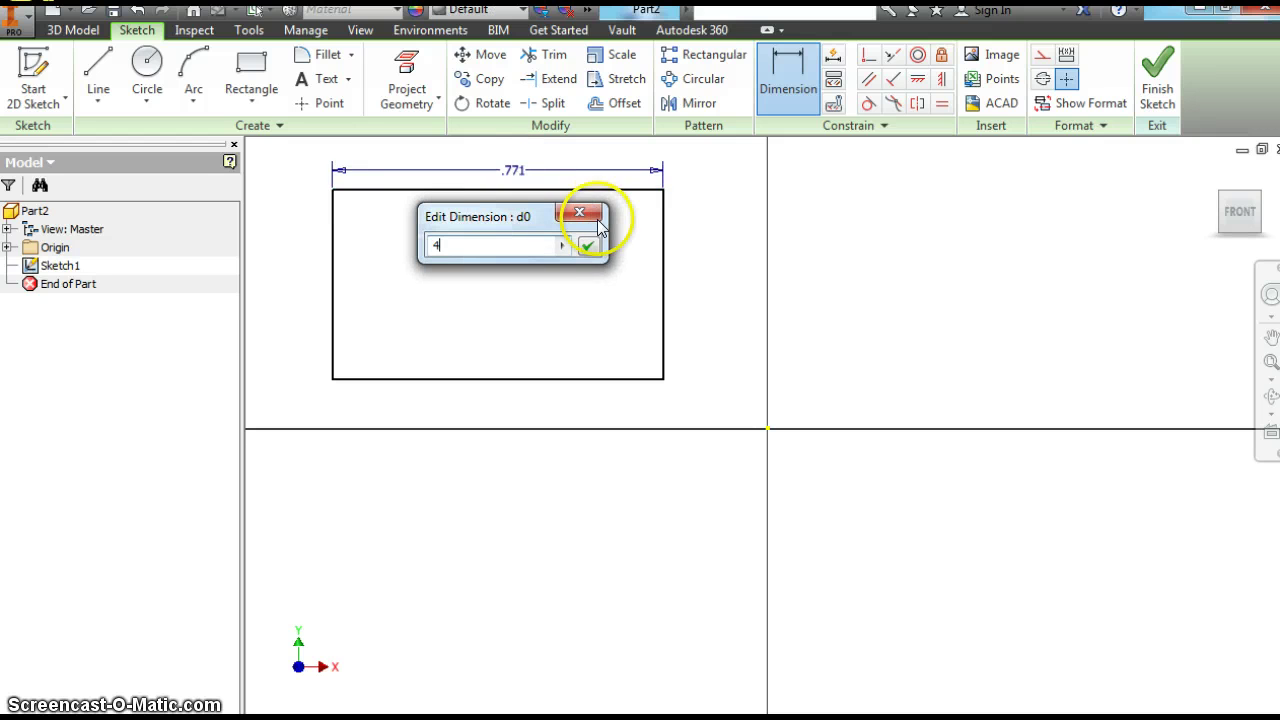
{"action": "left_click", "coordinate": [588, 246]}
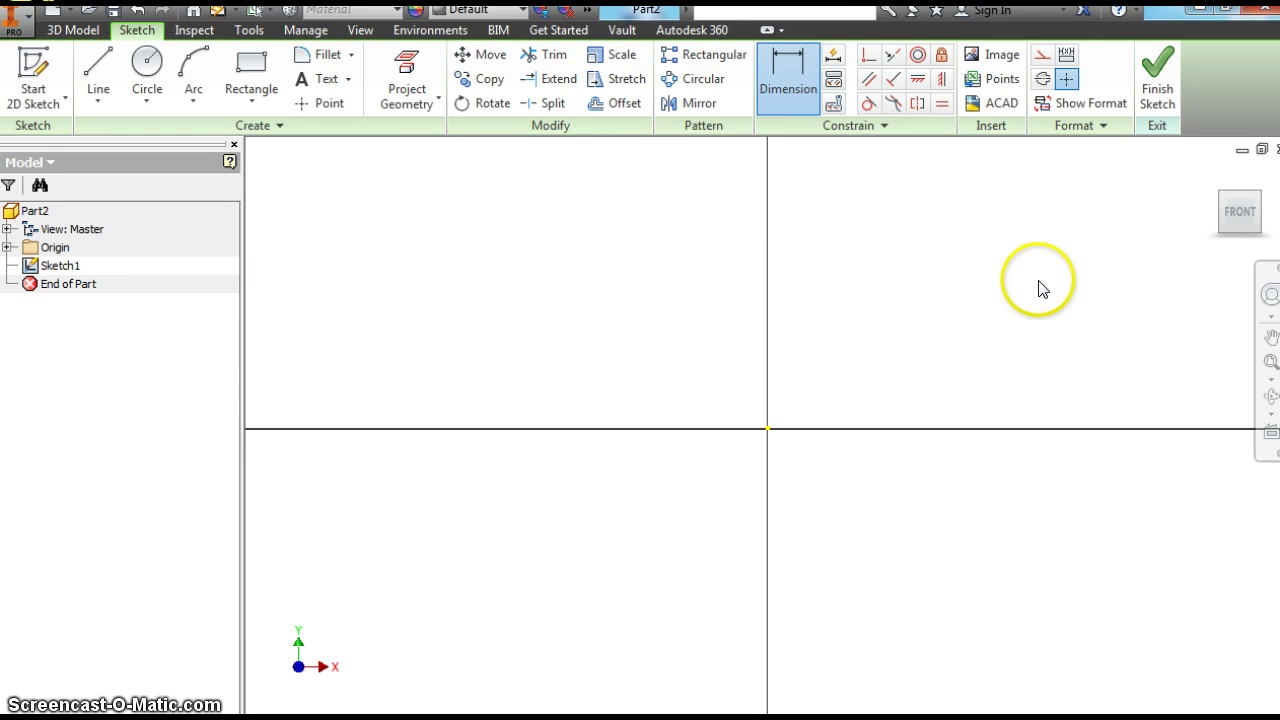
{"action": "left_click", "coordinate": [1240, 212]}
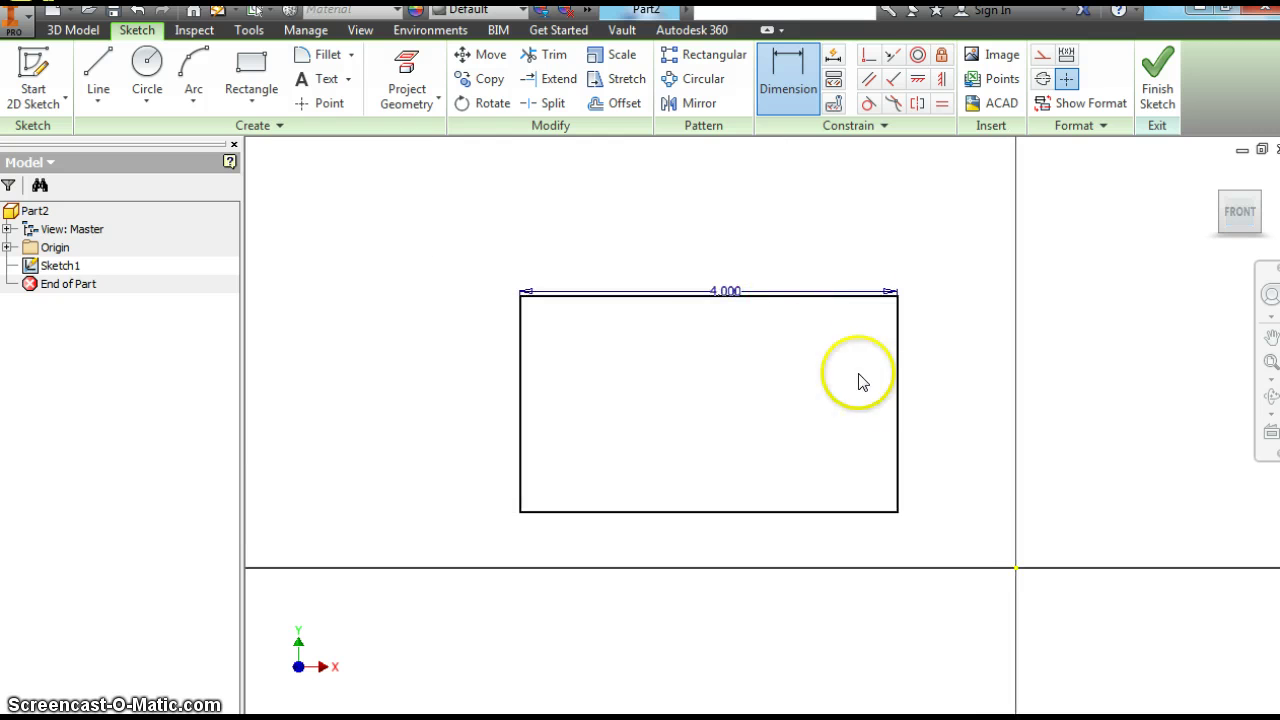
Dimension the rectangle's right vertical edge to 4 in and finish the sketch
{"action": "left_click", "coordinate": [898, 402]}
{"action": "left_click", "coordinate": [945, 400]}
{"action": "type", "text": "4"}
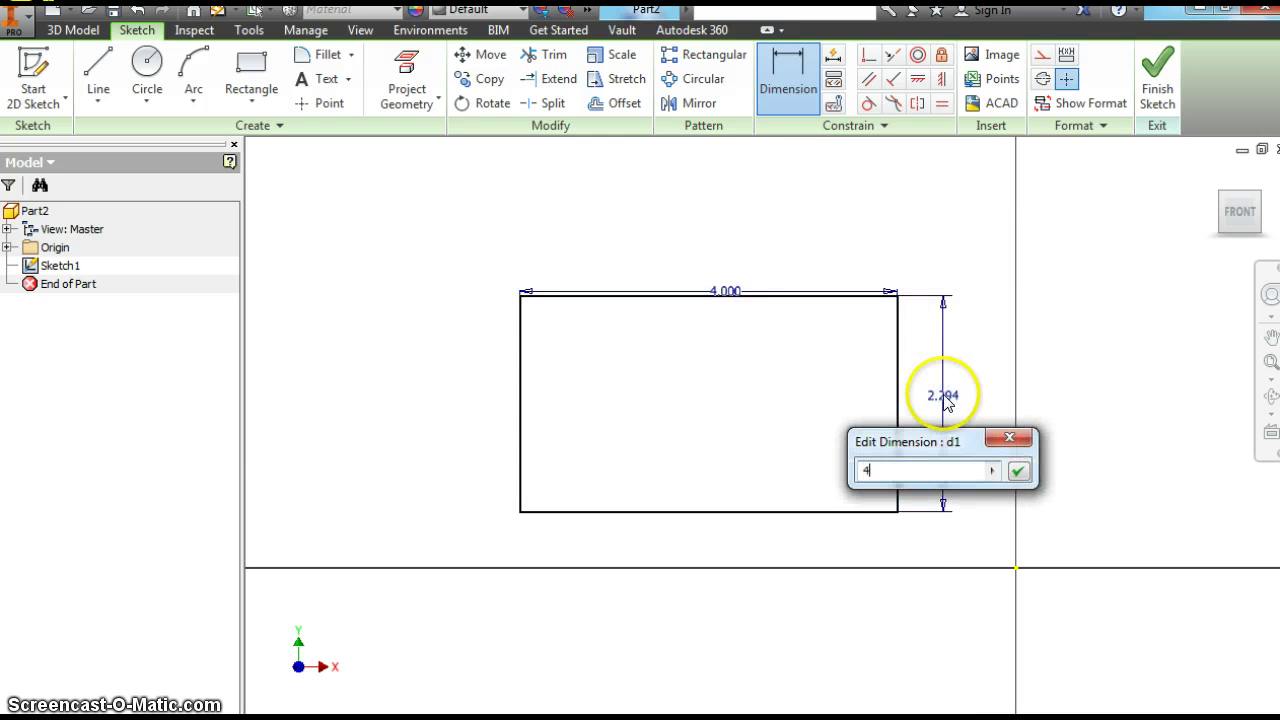
{"action": "left_click", "coordinate": [1019, 472]}
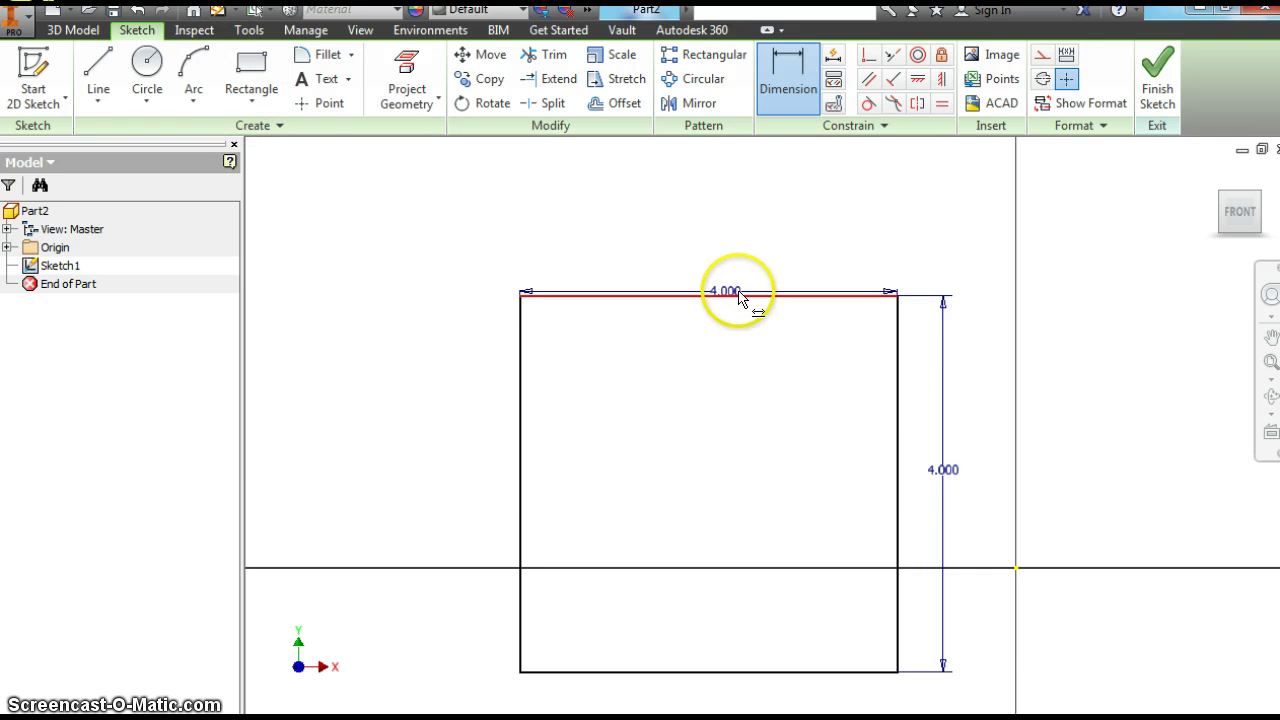
{"action": "right_click", "coordinate": [707, 445]}
{"action": "left_click", "coordinate": [750, 565]}
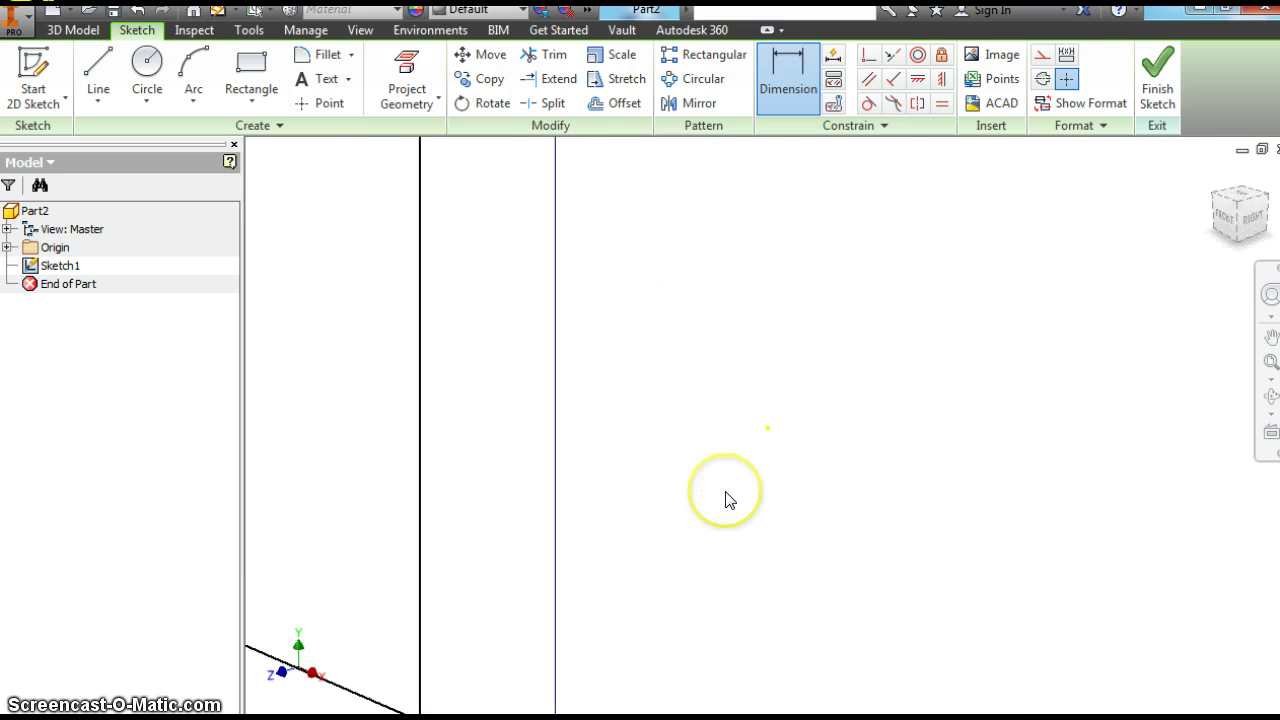
Extrude the square profile 4 in as a solid, in the reversed direction behind the sketch plane
{"action": "left_click", "coordinate": [1213, 175]}
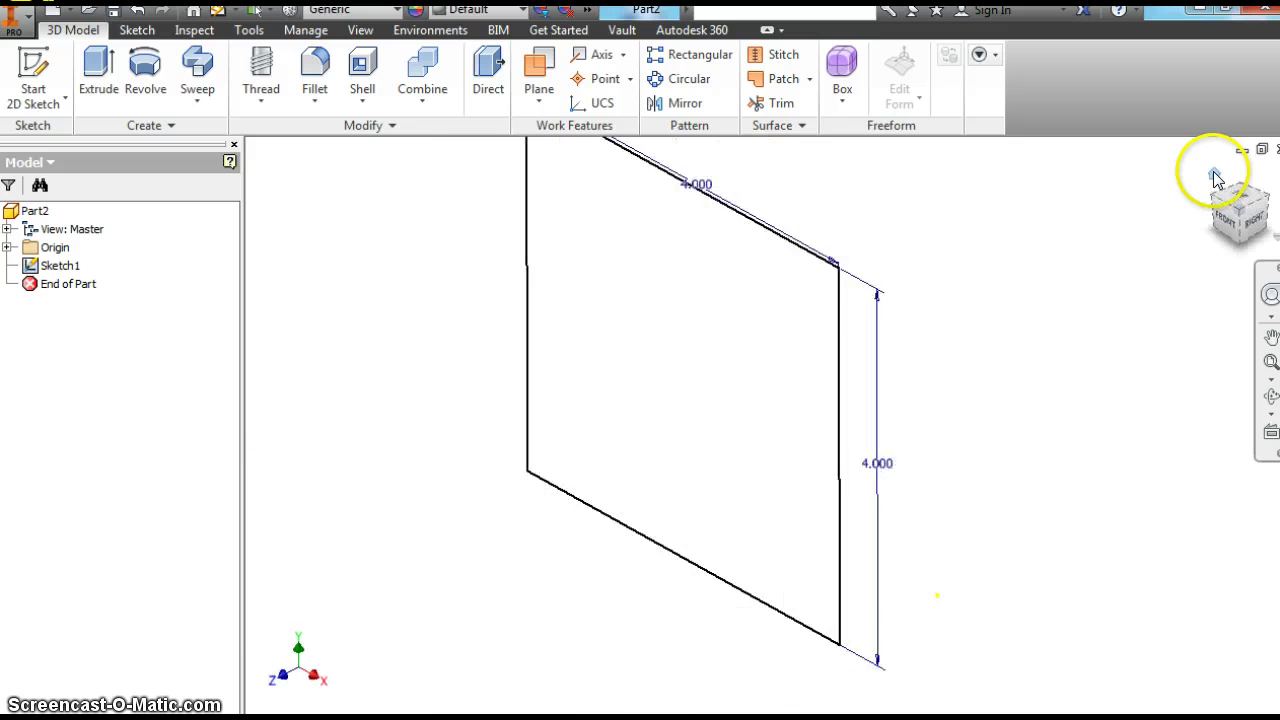
{"action": "left_click", "coordinate": [100, 72]}
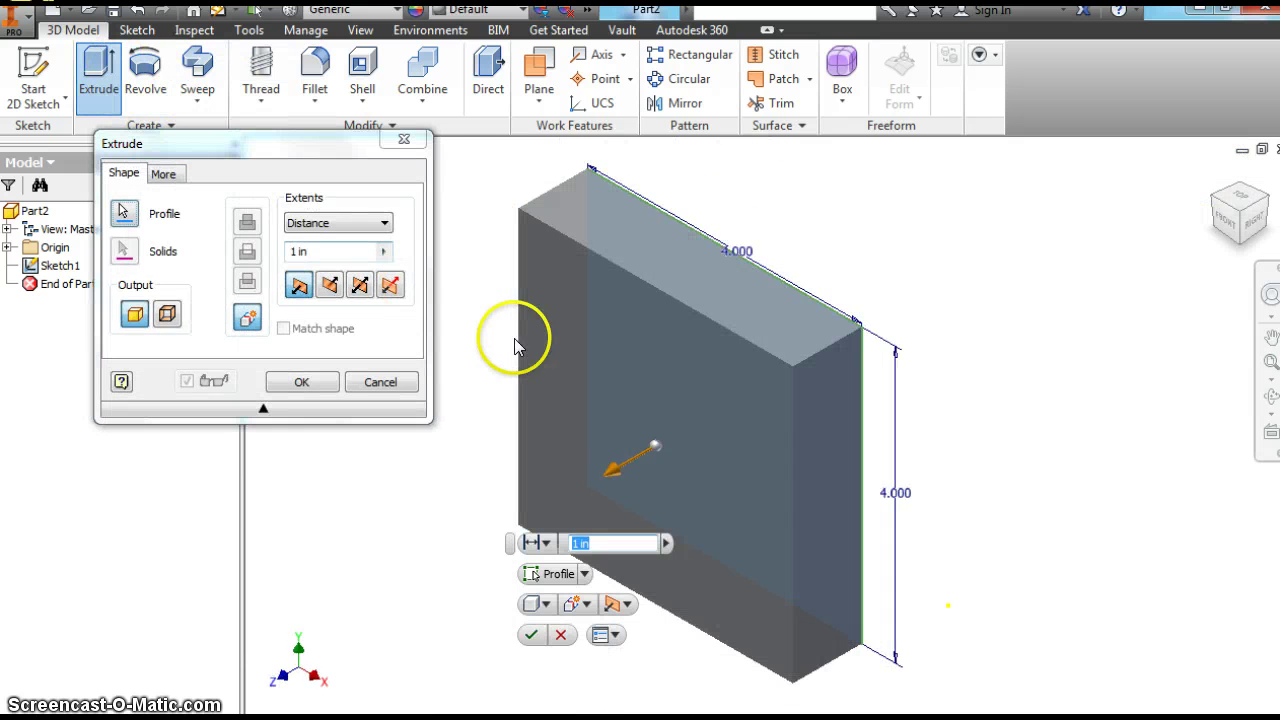
{"action": "left_click", "coordinate": [291, 251]}
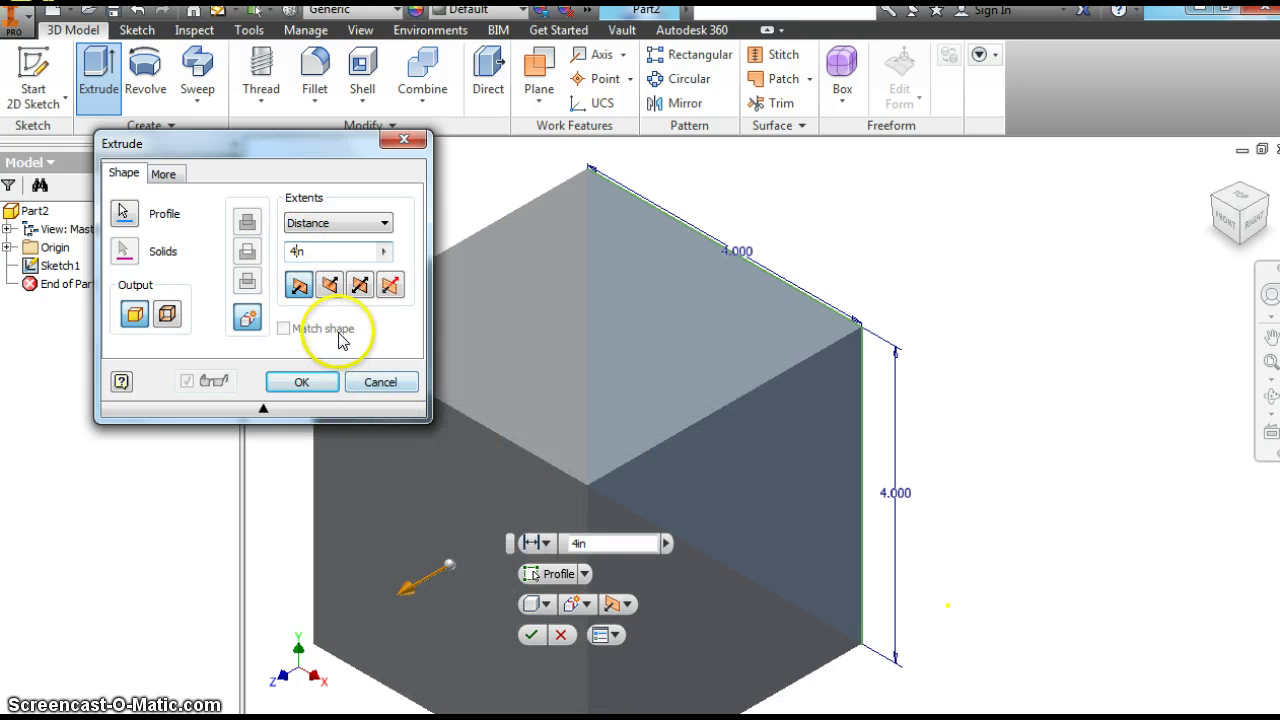
{"action": "left_click", "coordinate": [332, 286]}
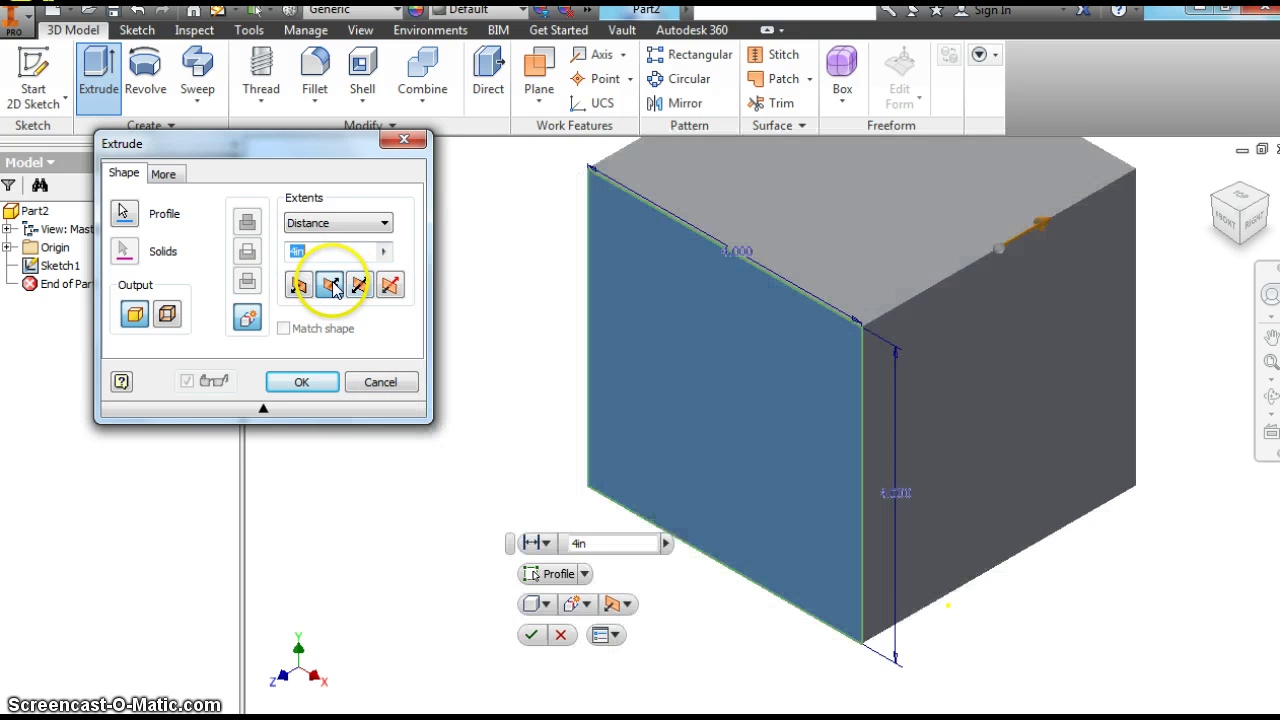
{"action": "left_click", "coordinate": [330, 383]}
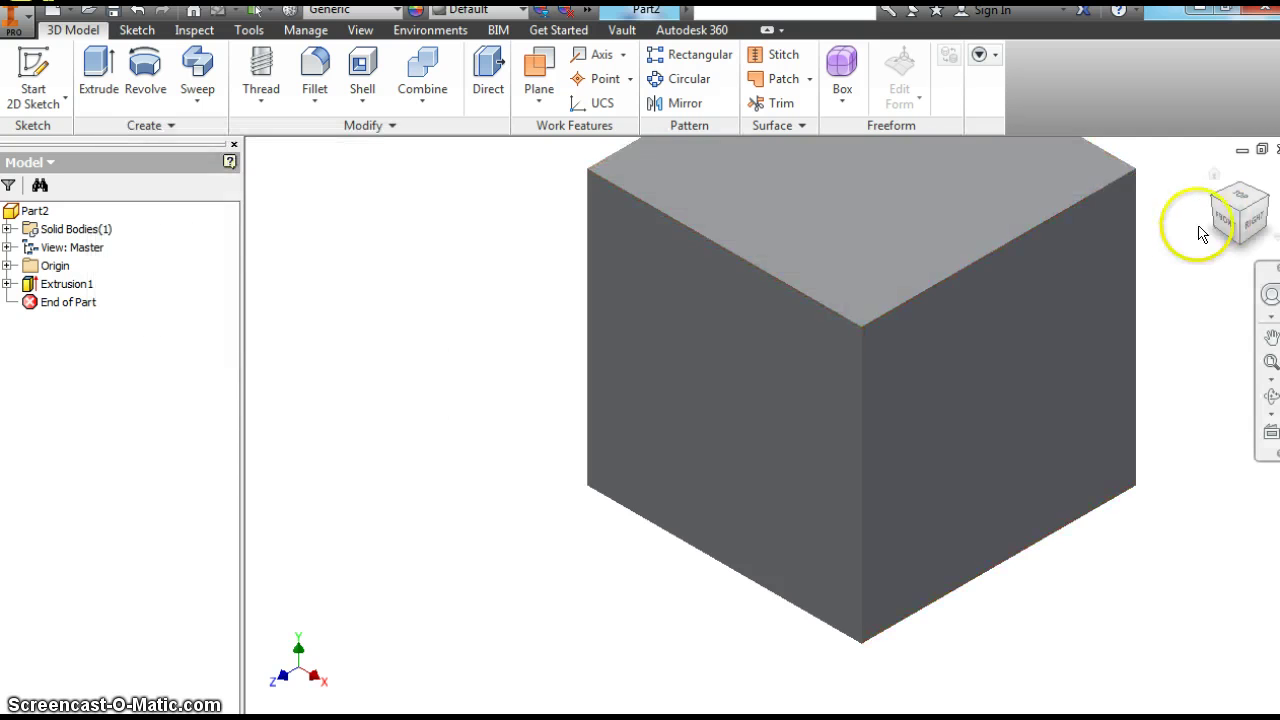
Apply the Walnut - Natural Polished appearance from the Inventor Material Library to the cube
{"action": "left_click", "coordinate": [1215, 177]}
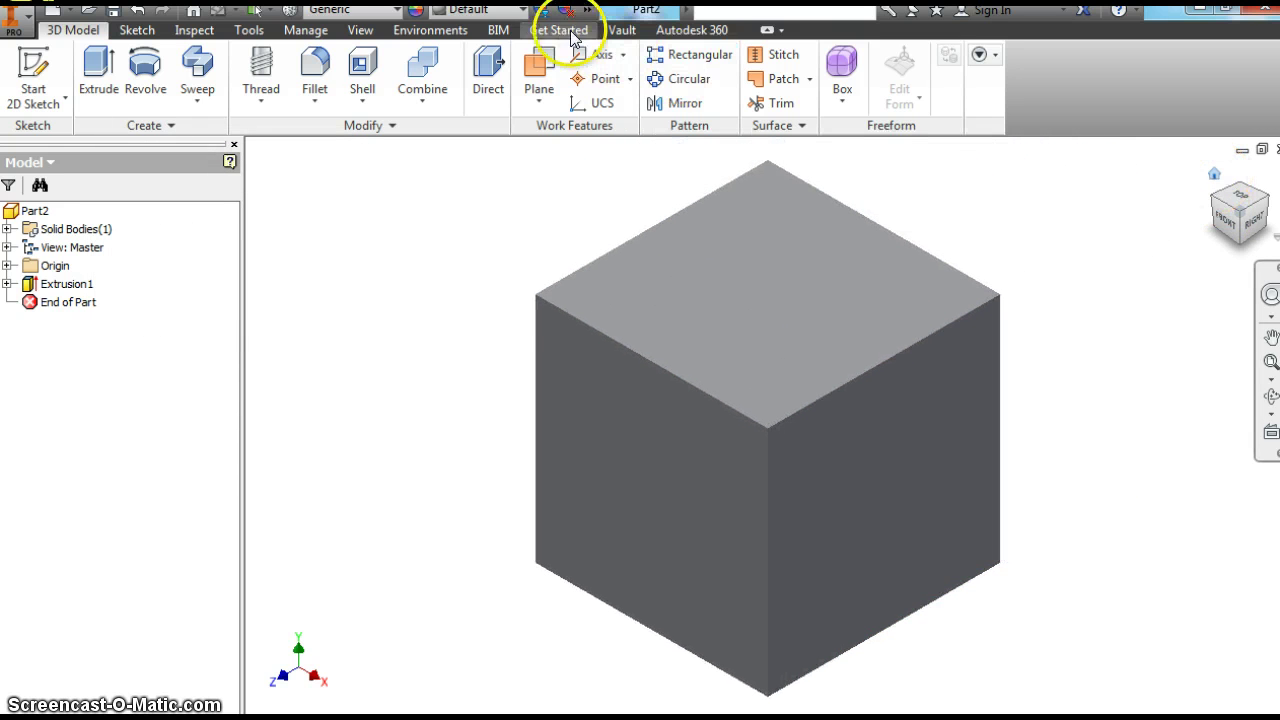
{"action": "left_click", "coordinate": [521, 10]}
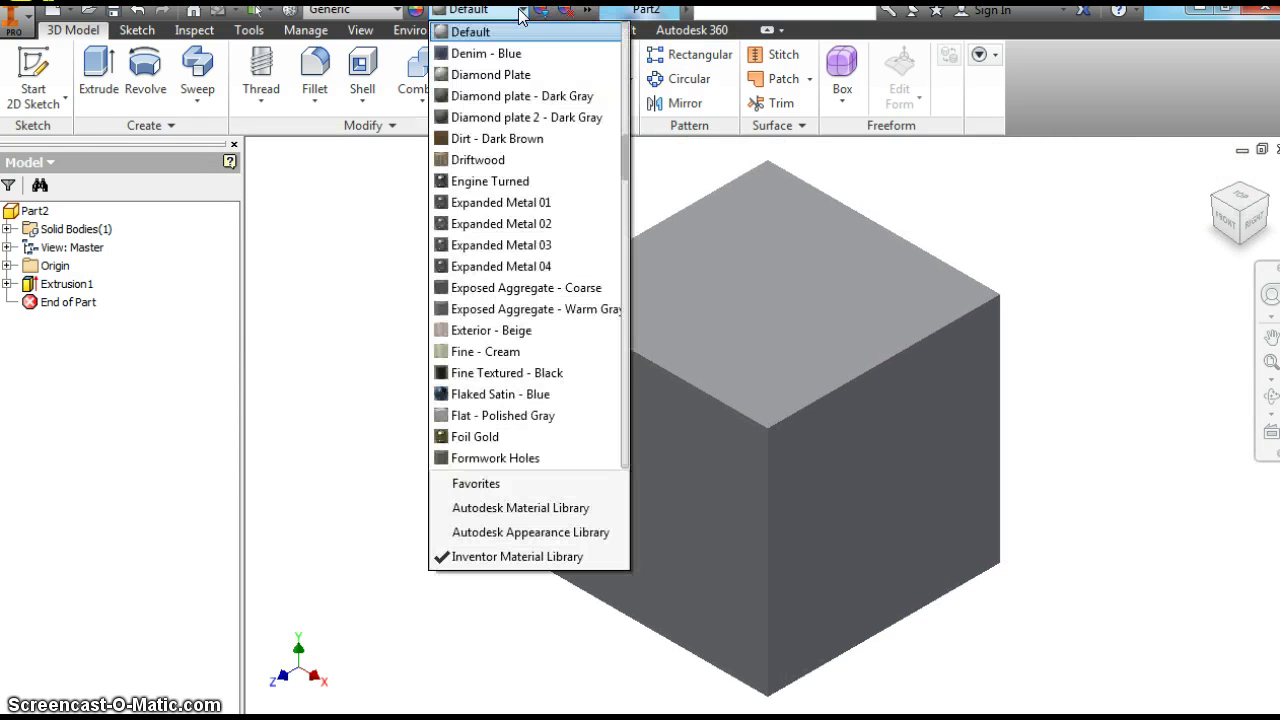
{"action": "scroll", "coordinate": [624, 240], "scroll_direction": "down", "scroll_amount": 1}
{"action": "scroll", "coordinate": [623, 258], "scroll_direction": "down", "scroll_amount": 20}
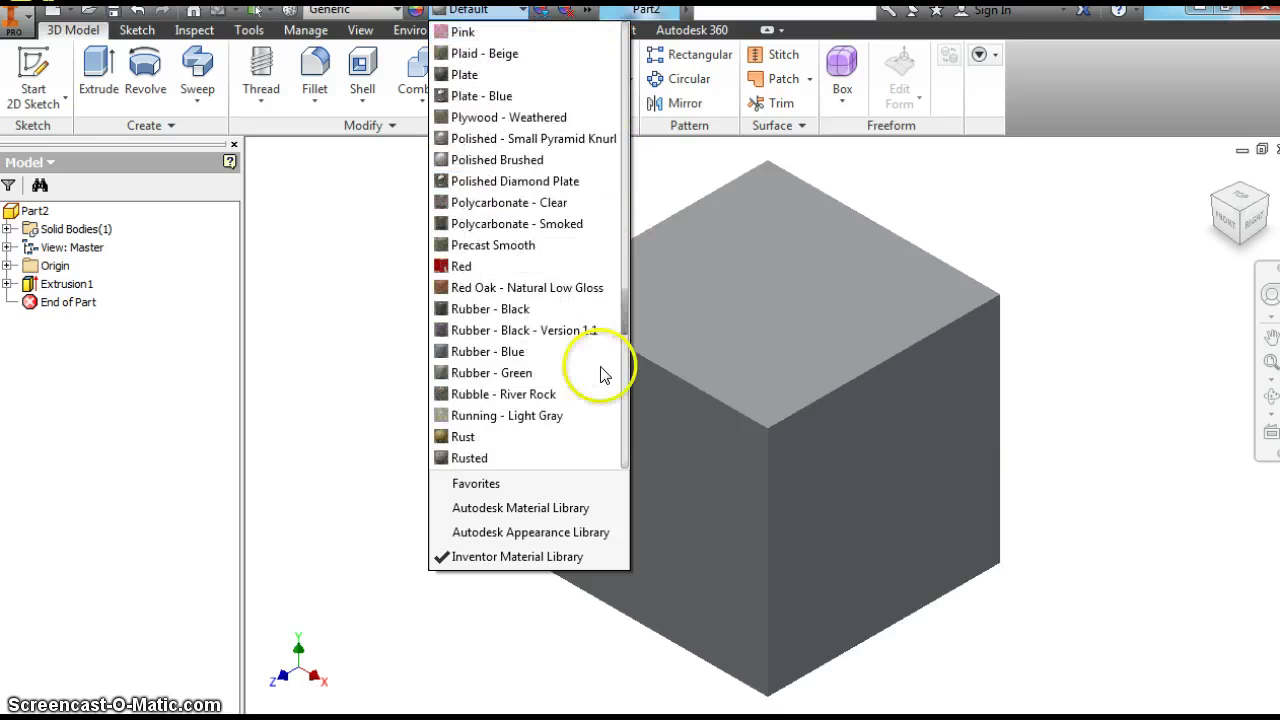
{"action": "scroll", "coordinate": [613, 425], "scroll_direction": "down", "scroll_amount": 2}
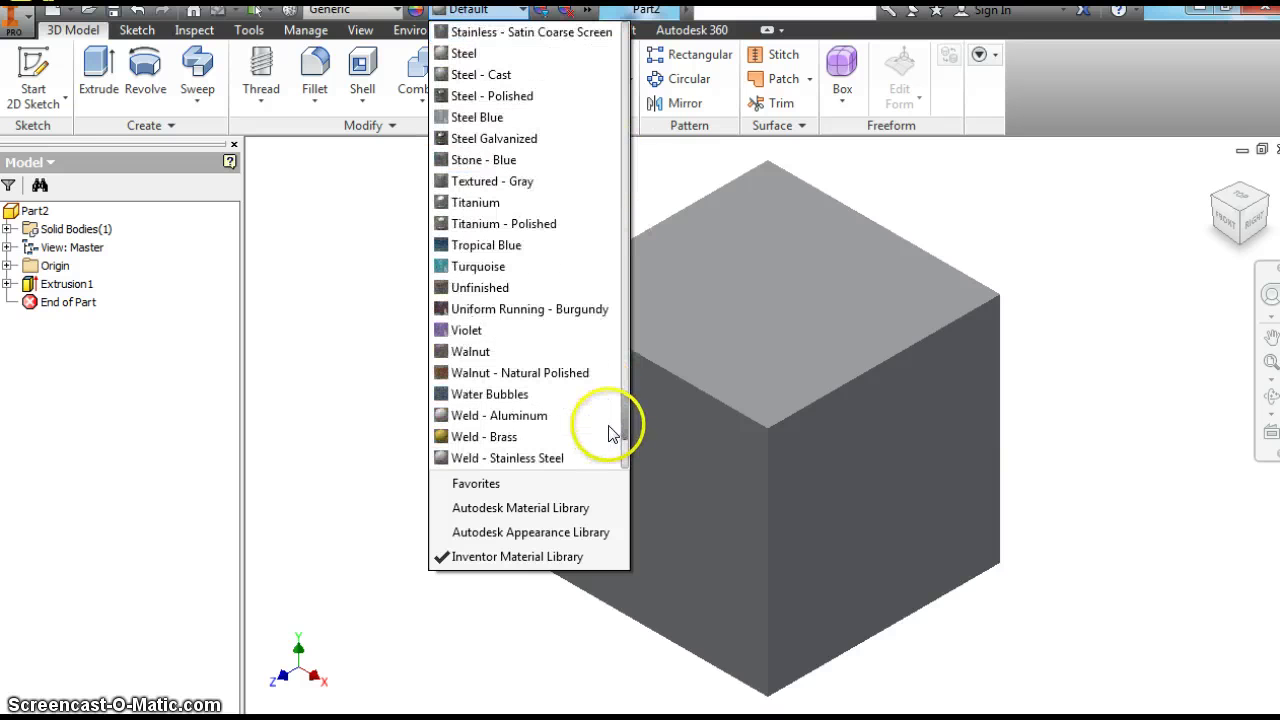
{"action": "scroll", "coordinate": [613, 438], "scroll_direction": "down", "scroll_amount": 1}
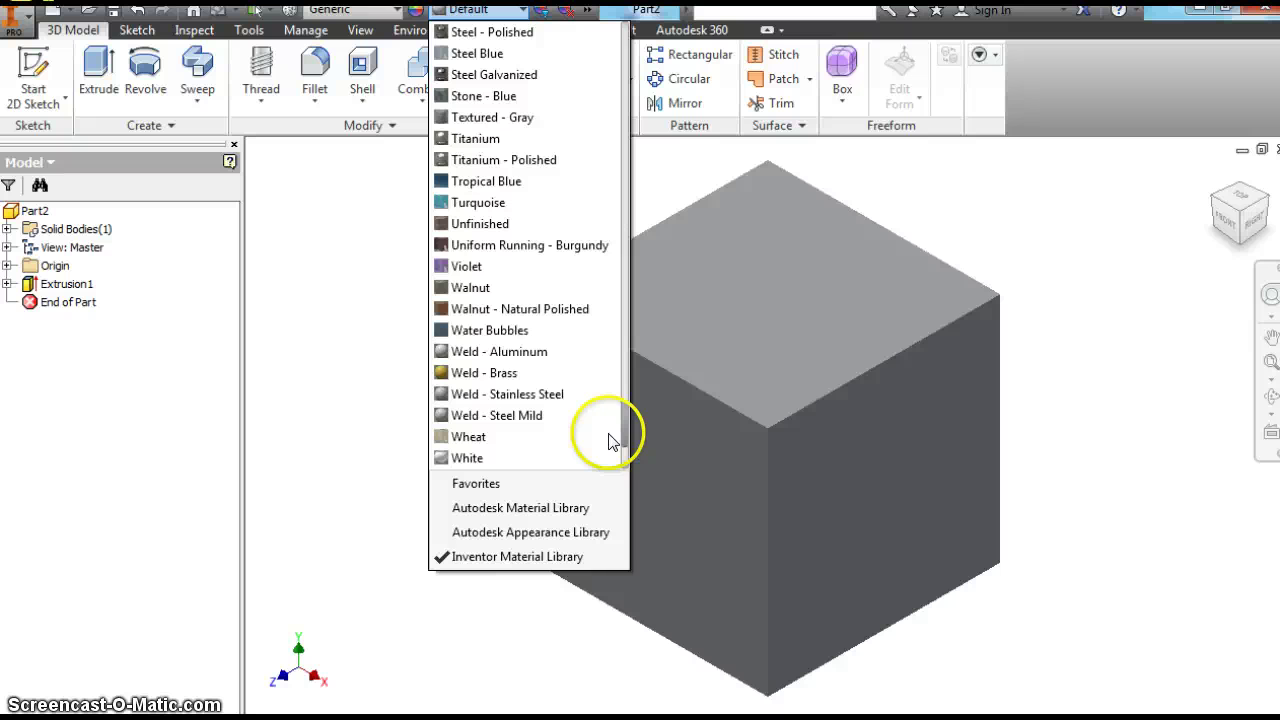
{"action": "left_click", "coordinate": [510, 309]}
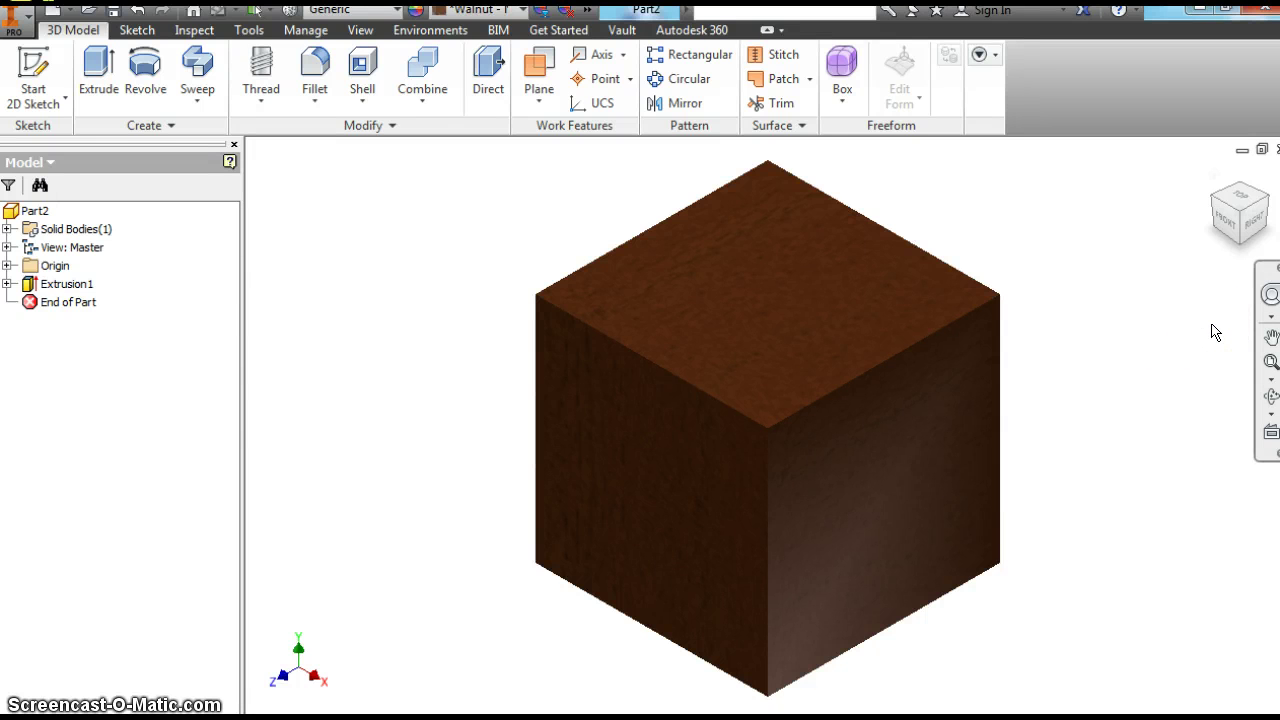
{"action": "left_click", "coordinate": [264, 103]}
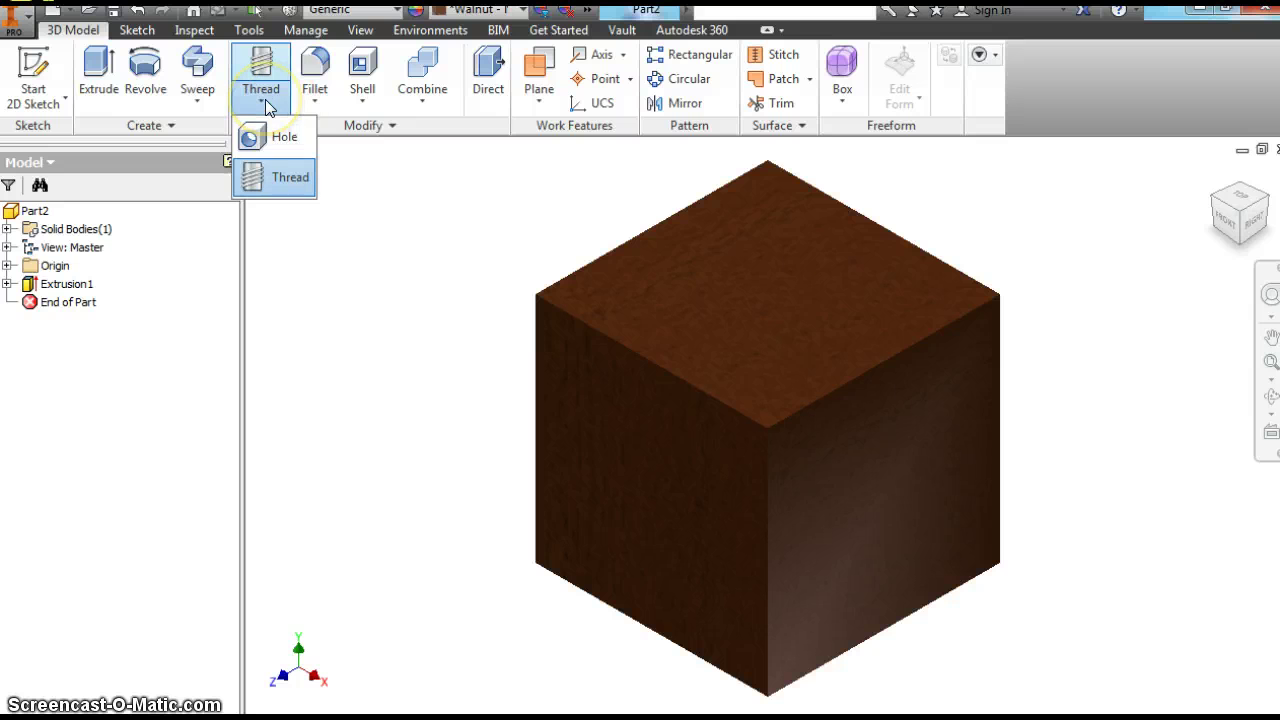
{"action": "left_click", "coordinate": [276, 136]}
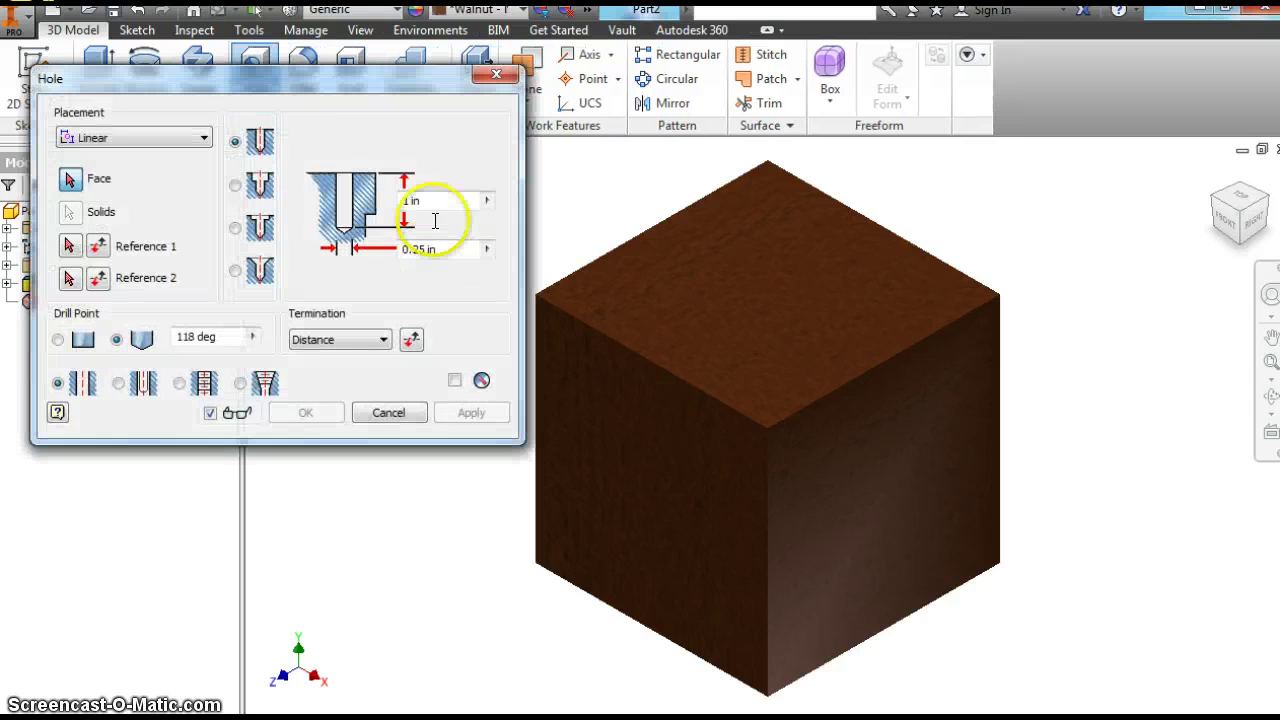
{"action": "left_click", "coordinate": [494, 75]}
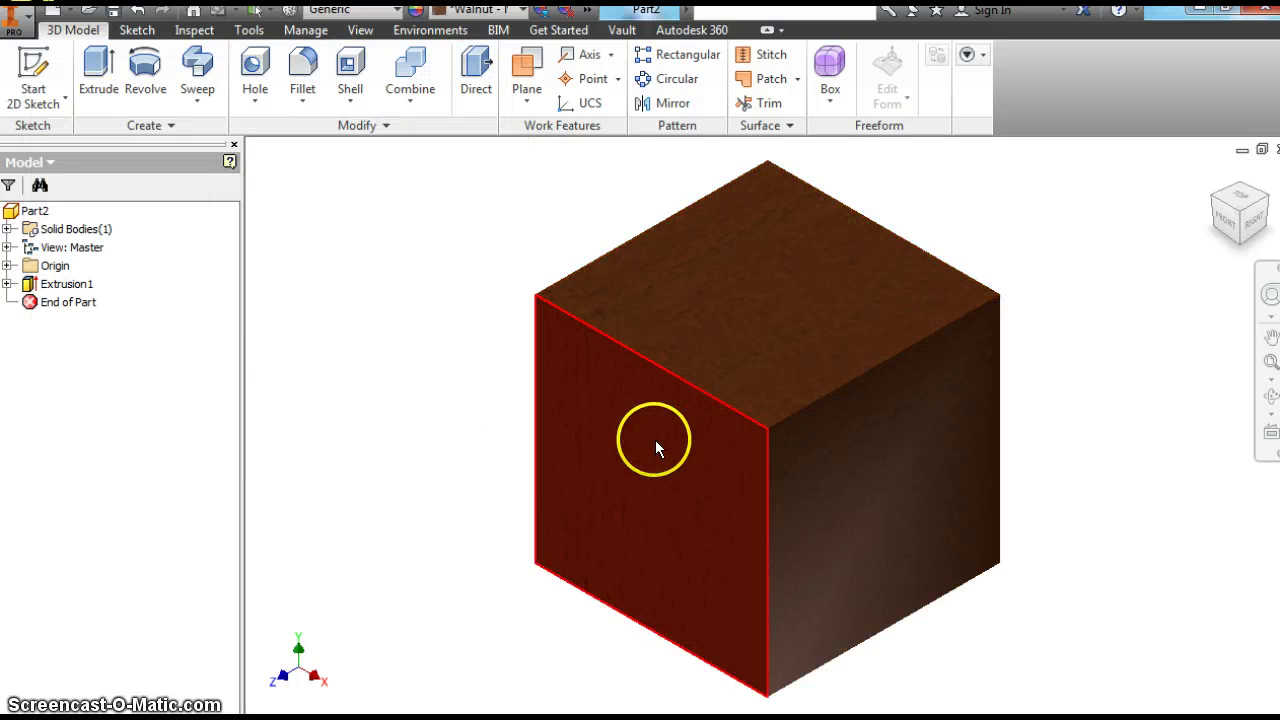
Start a new sketch on the cube's front face and place a point near the face's center
{"action": "left_click", "coordinate": [625, 440]}
{"action": "right_click", "coordinate": [624, 440]}
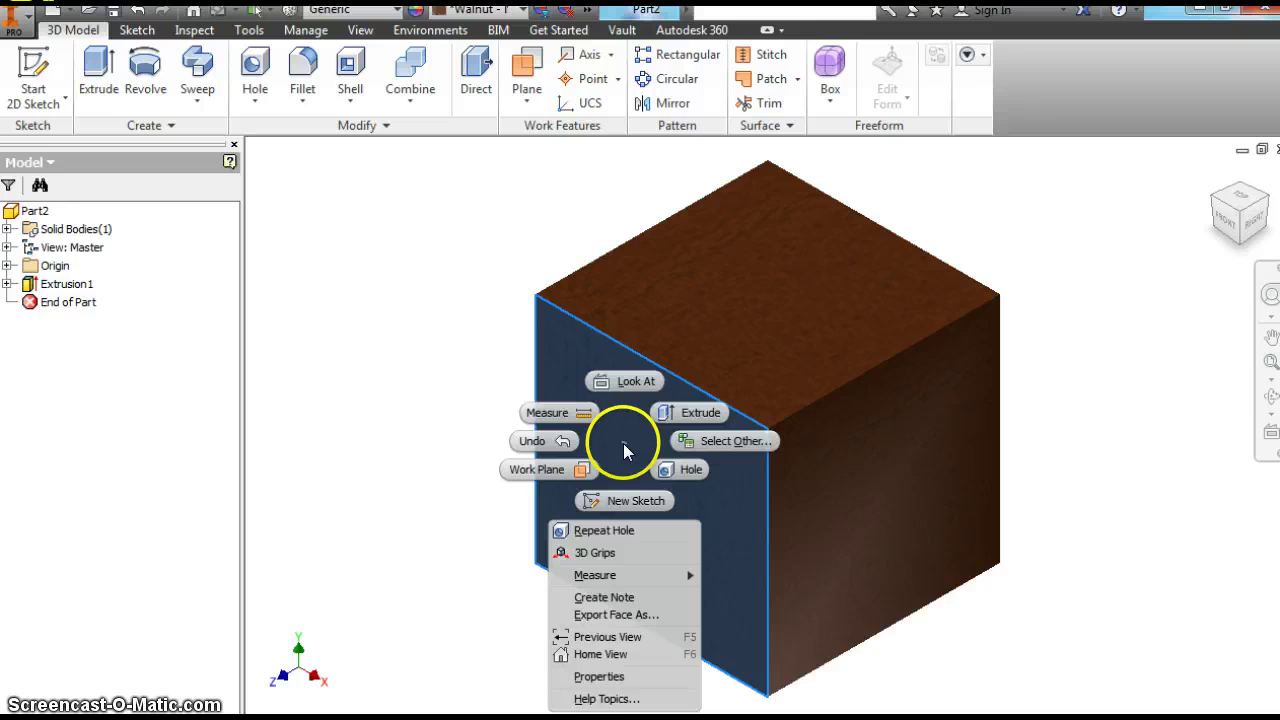
{"action": "left_click", "coordinate": [619, 500]}
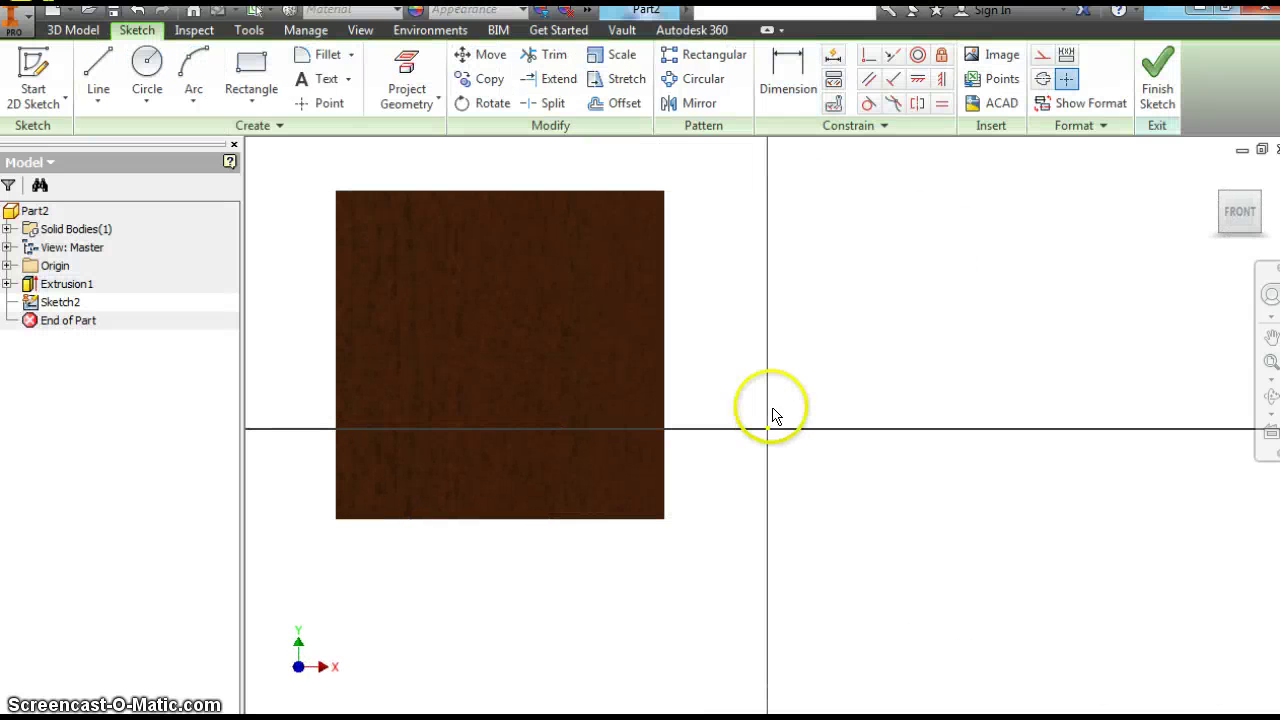
{"action": "left_click", "coordinate": [321, 108]}
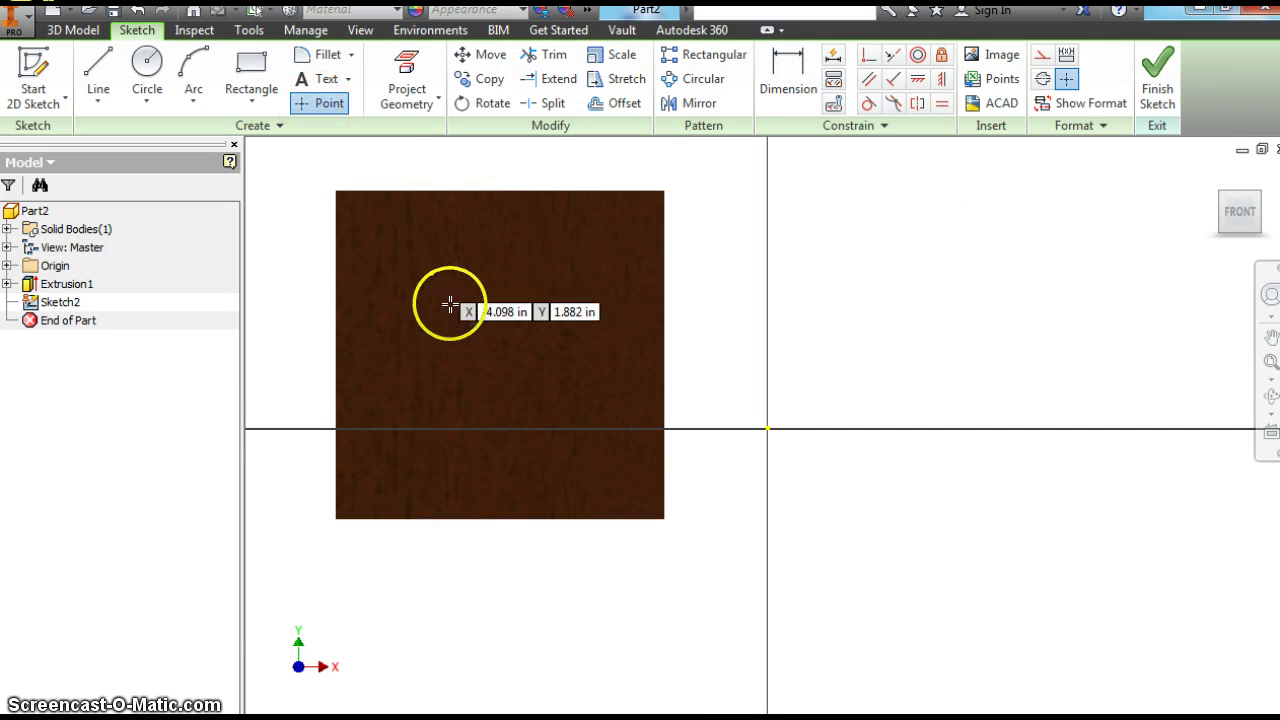
{"action": "left_click", "coordinate": [497, 345]}
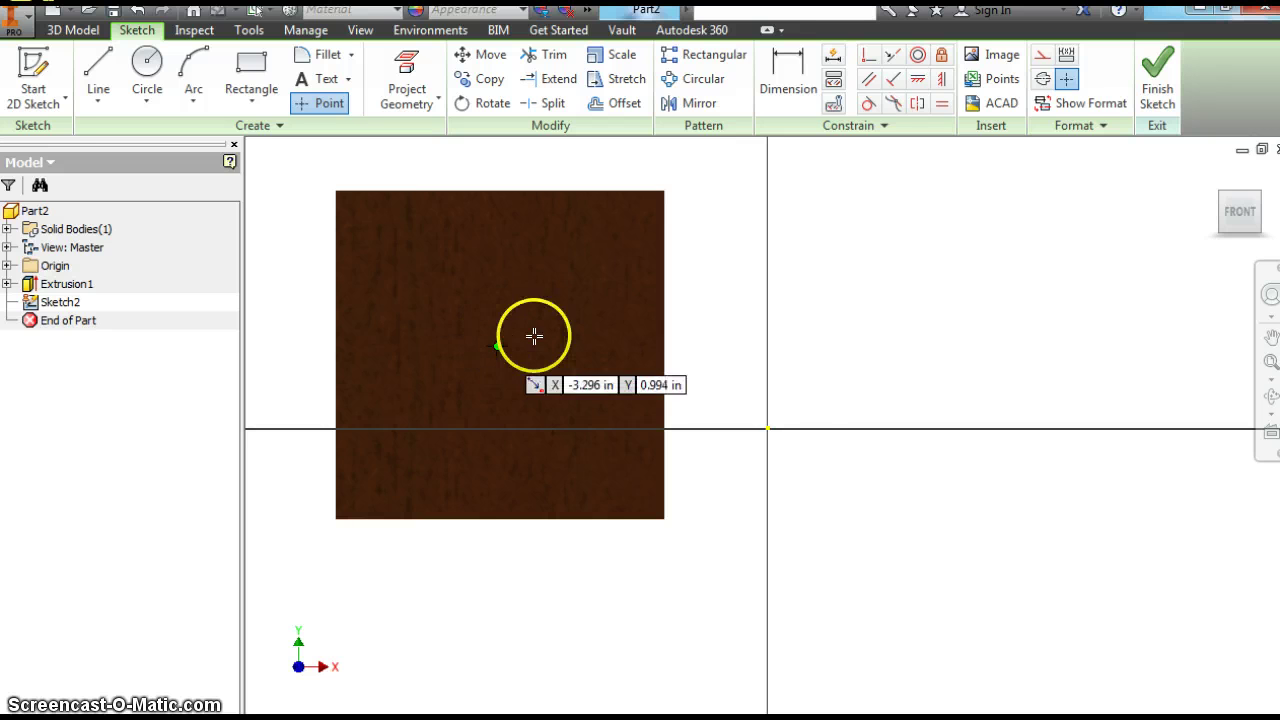
{"action": "right_click", "coordinate": [749, 288]}
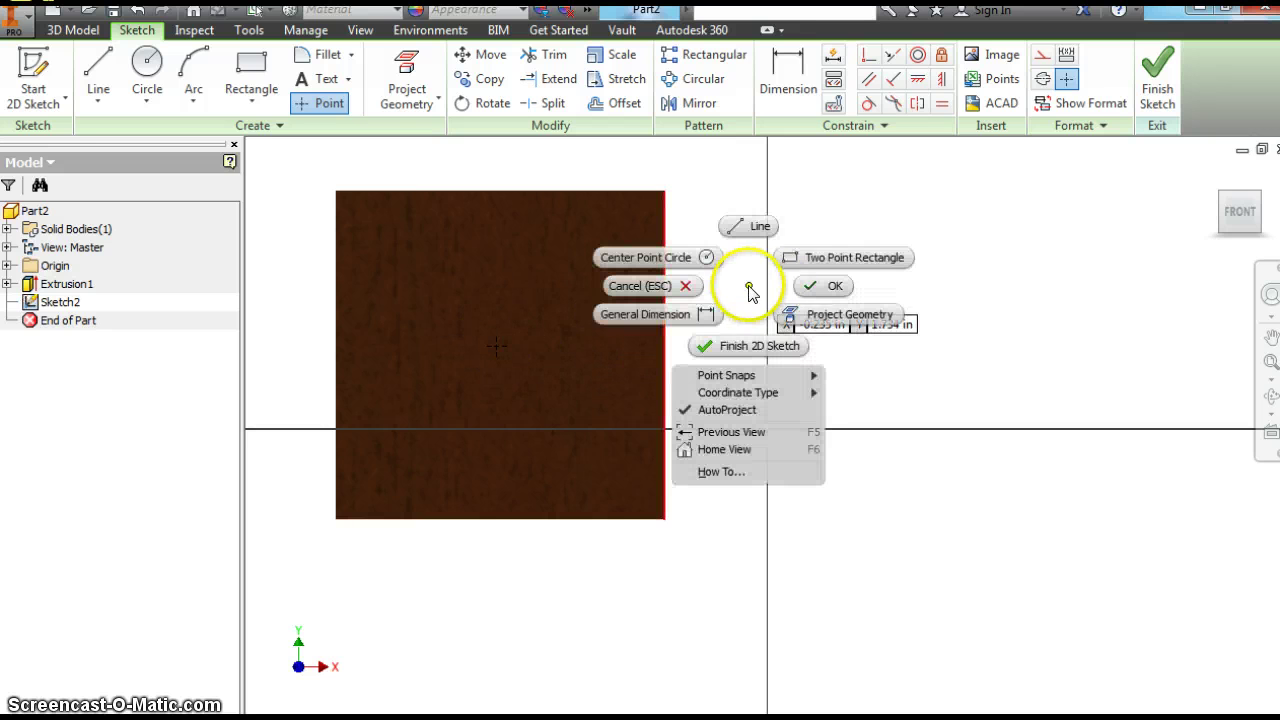
{"action": "left_click", "coordinate": [826, 287]}
Dimension the sketch point 2 in below the front face's top edge
{"action": "left_click", "coordinate": [782, 84]}
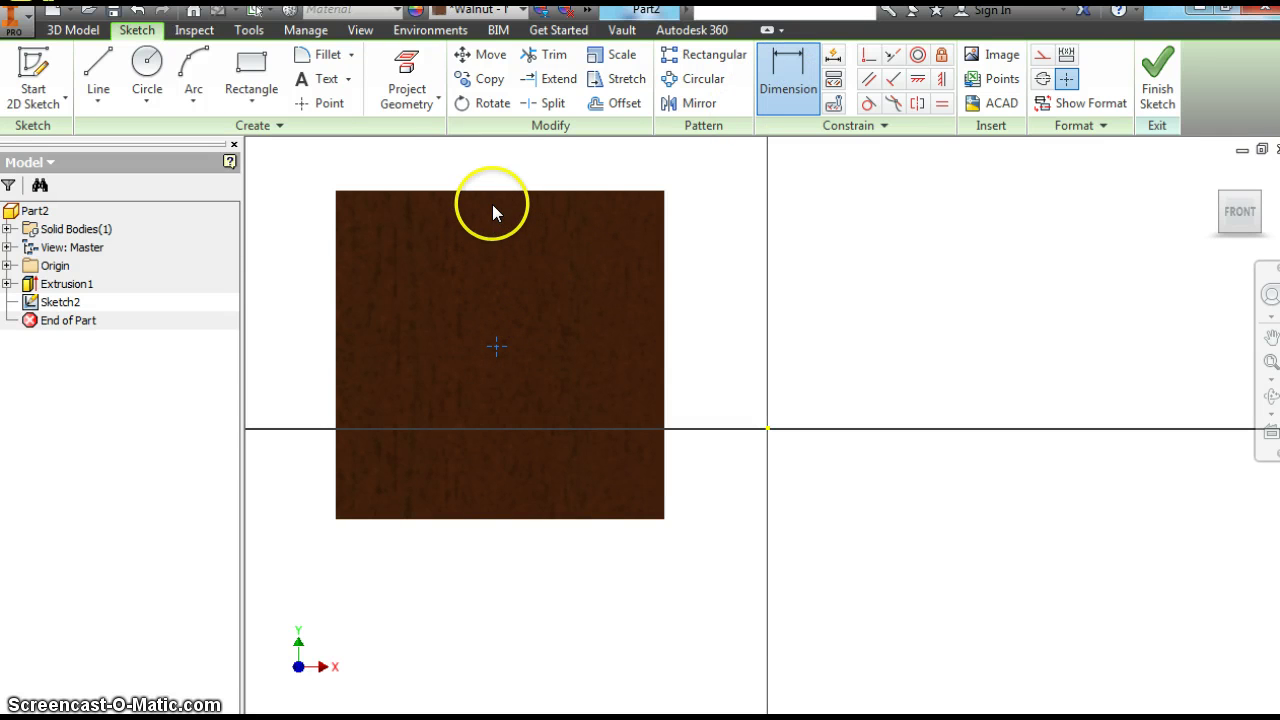
{"action": "left_click", "coordinate": [492, 190]}
{"action": "left_click", "coordinate": [497, 345]}
{"action": "left_click", "coordinate": [504, 271]}
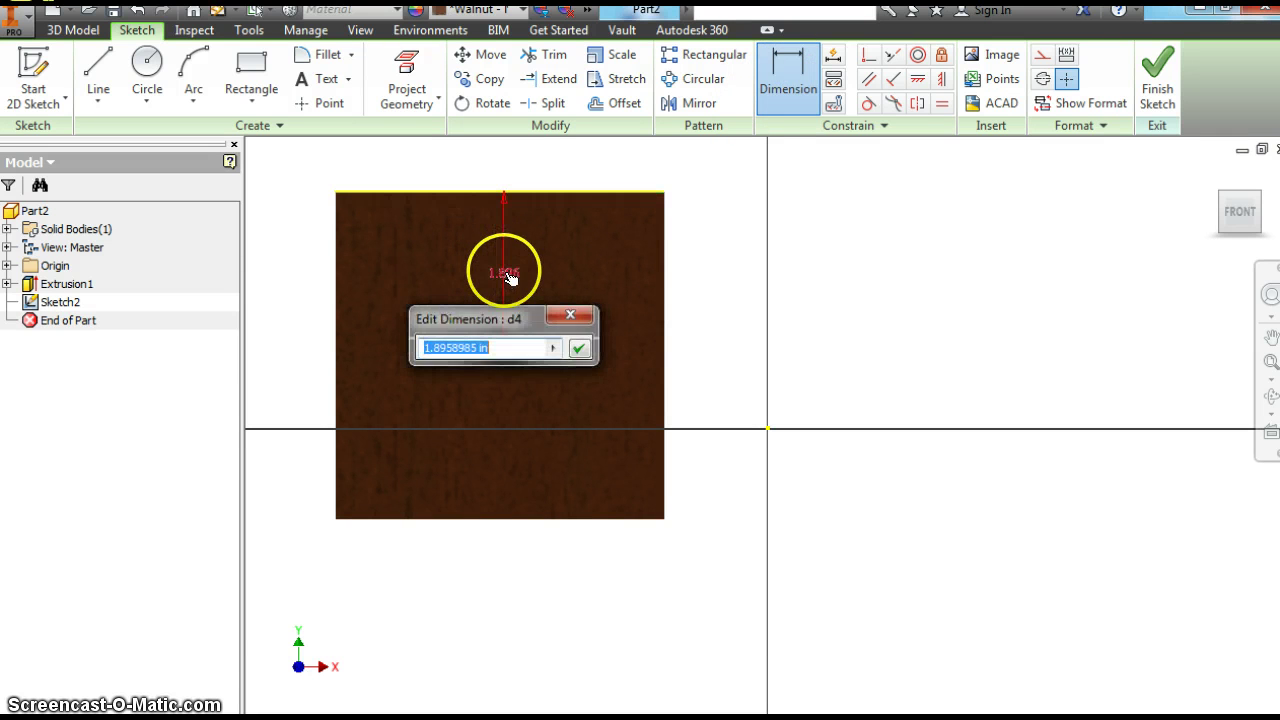
{"action": "left_click", "coordinate": [578, 348]}
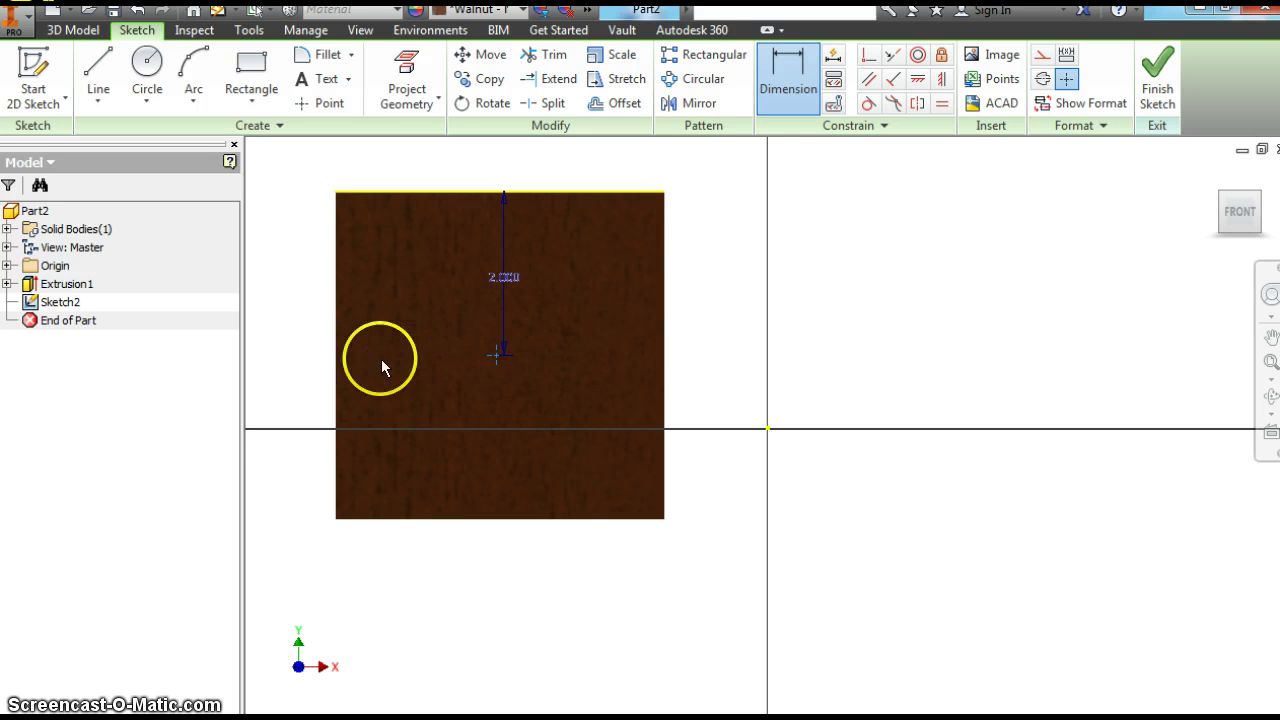
Dimension the sketch point 2 in from the front face's left edge and finish the sketch
{"action": "left_click", "coordinate": [337, 358]}
{"action": "left_click", "coordinate": [497, 350]}
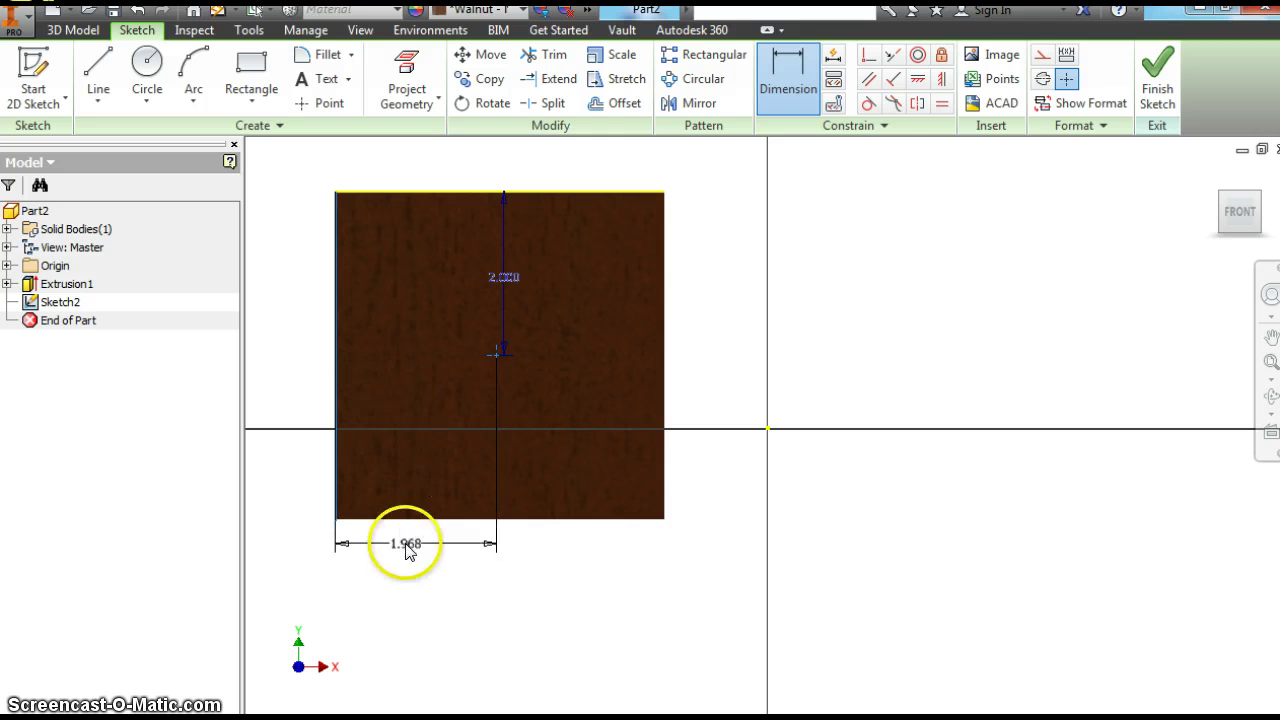
{"action": "left_click", "coordinate": [407, 563]}
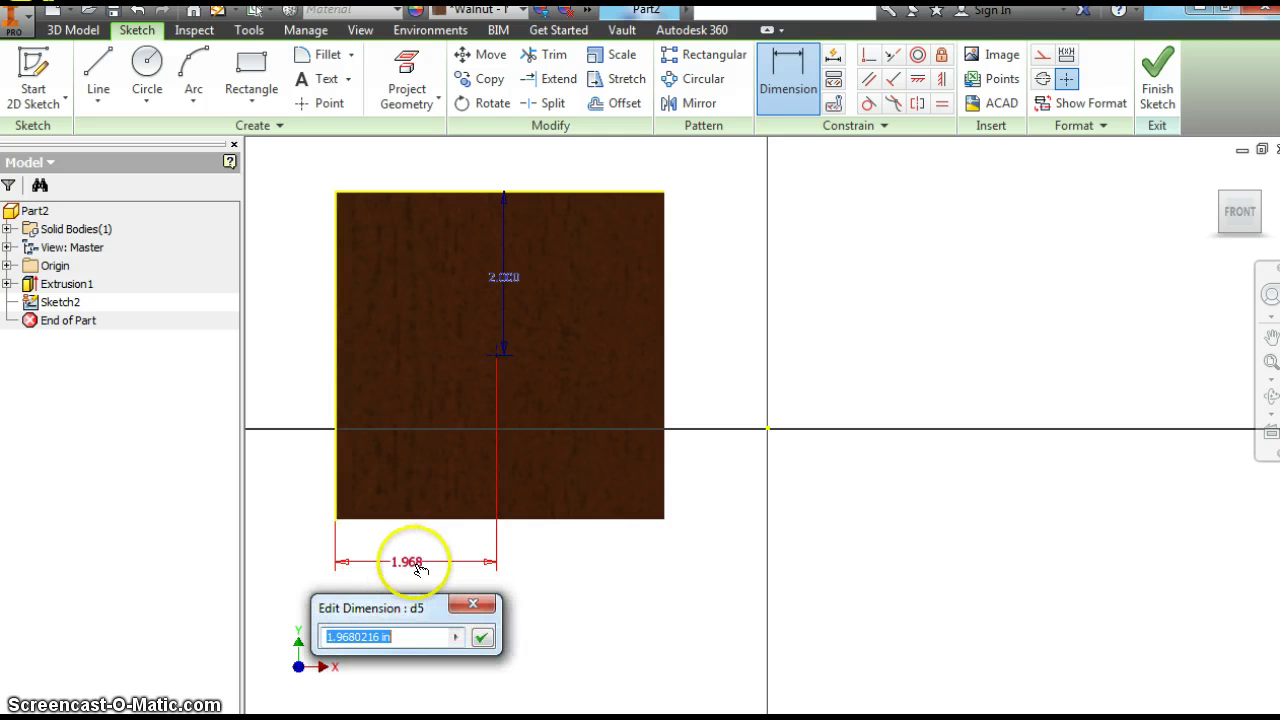
{"action": "left_click", "coordinate": [481, 637]}
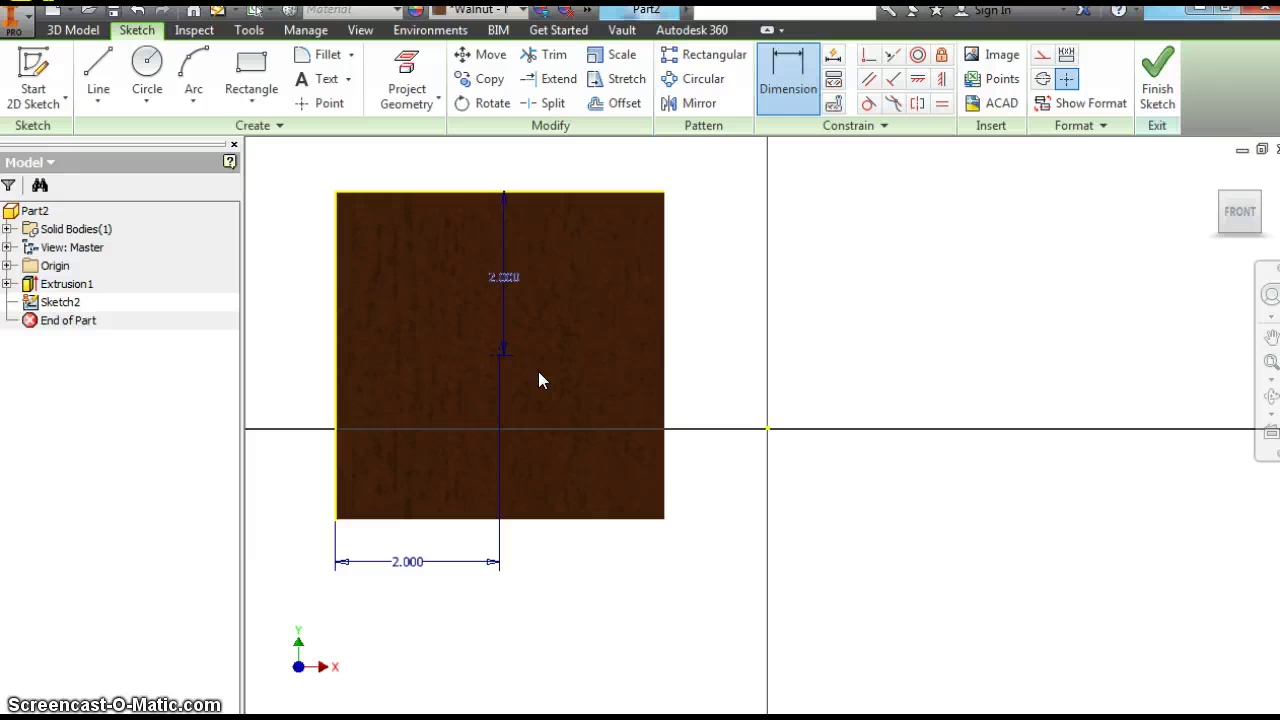
{"action": "right_click", "coordinate": [585, 330]}
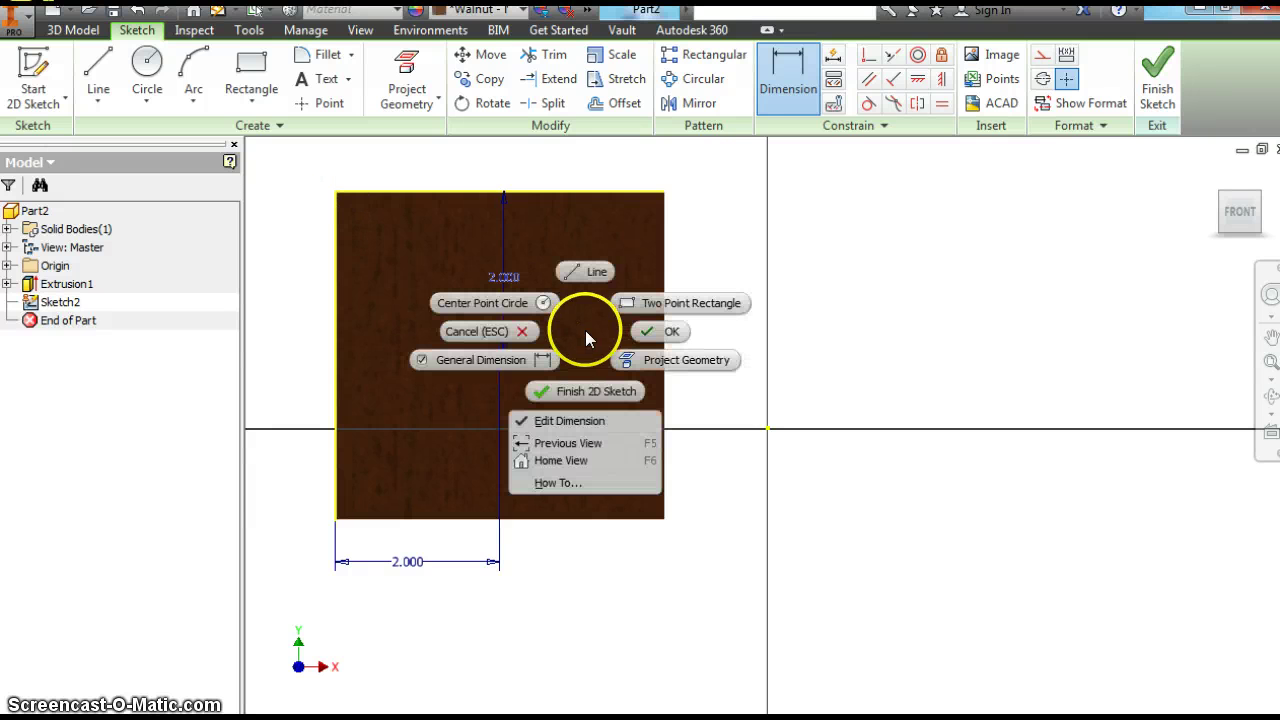
{"action": "left_click", "coordinate": [589, 386]}
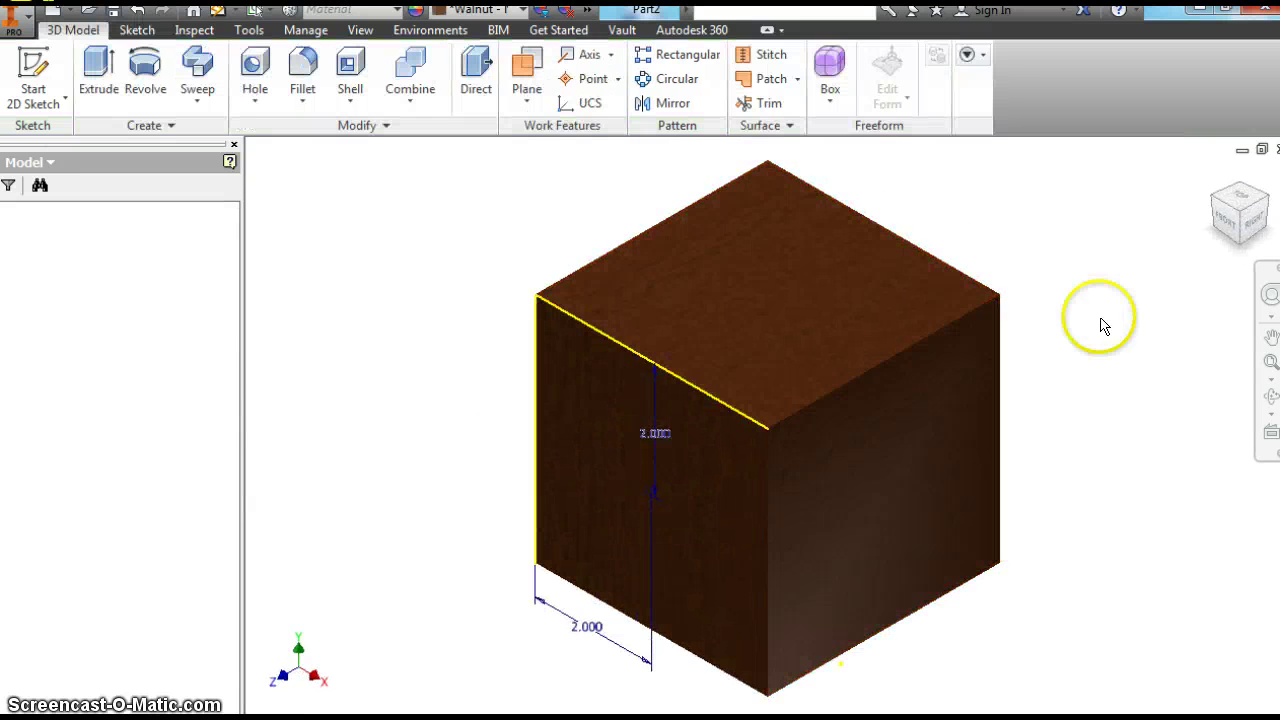
Start a Hole feature at the sketch point centered on the cube's front face, using the Drilled hole type
{"action": "left_click", "coordinate": [1230, 226]}
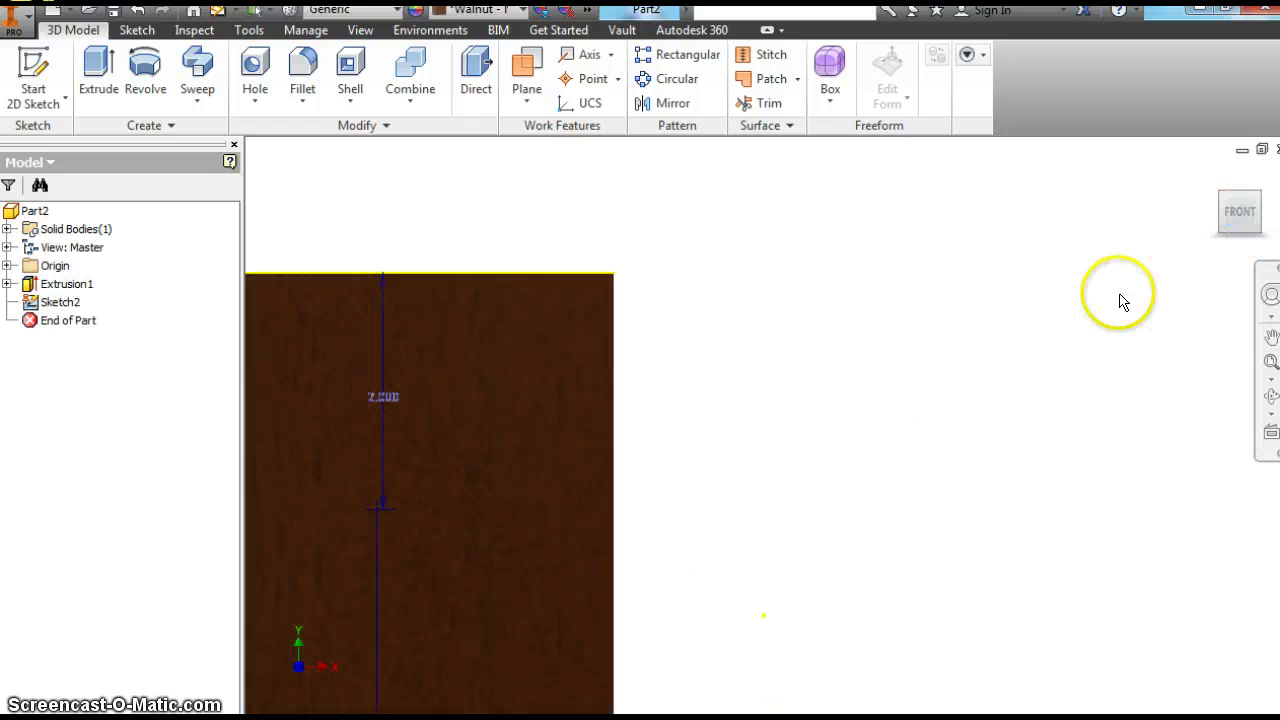
{"action": "left_click", "coordinate": [1271, 337]}
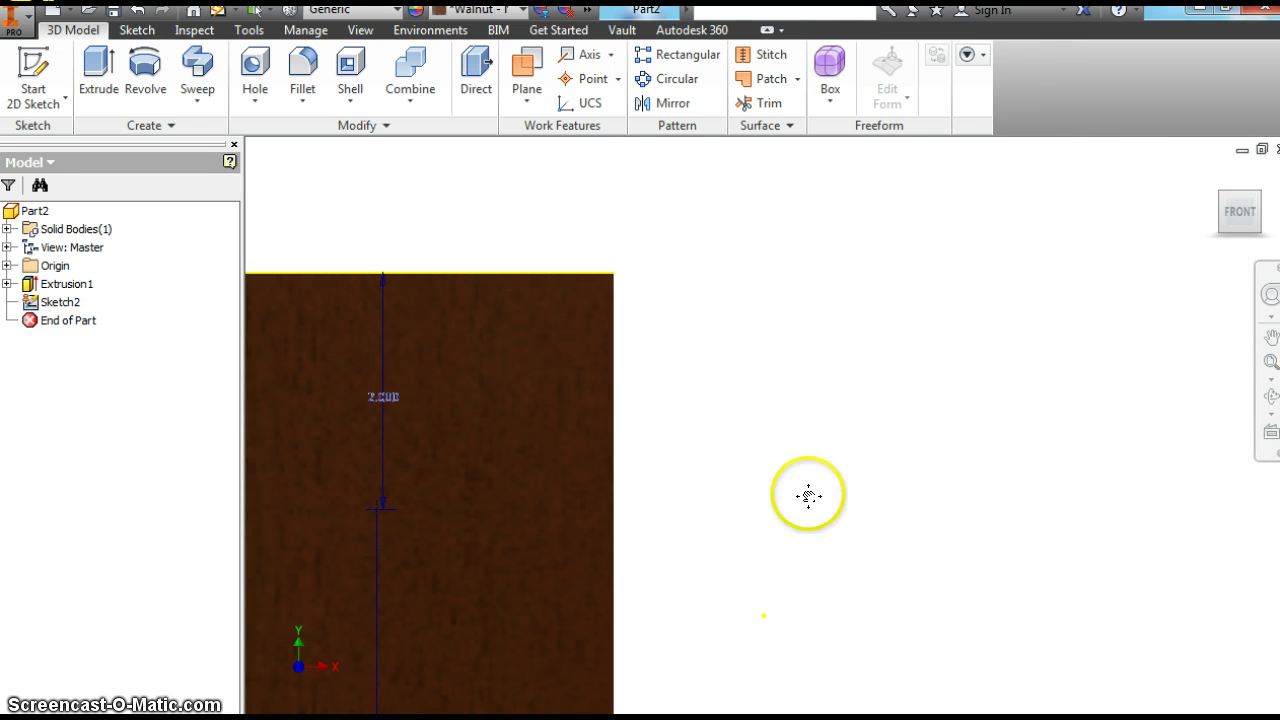
{"action": "left_click_drag", "start_coordinate": [820, 453], "coordinate": [971, 337]}
{"action": "right_click", "coordinate": [985, 336]}
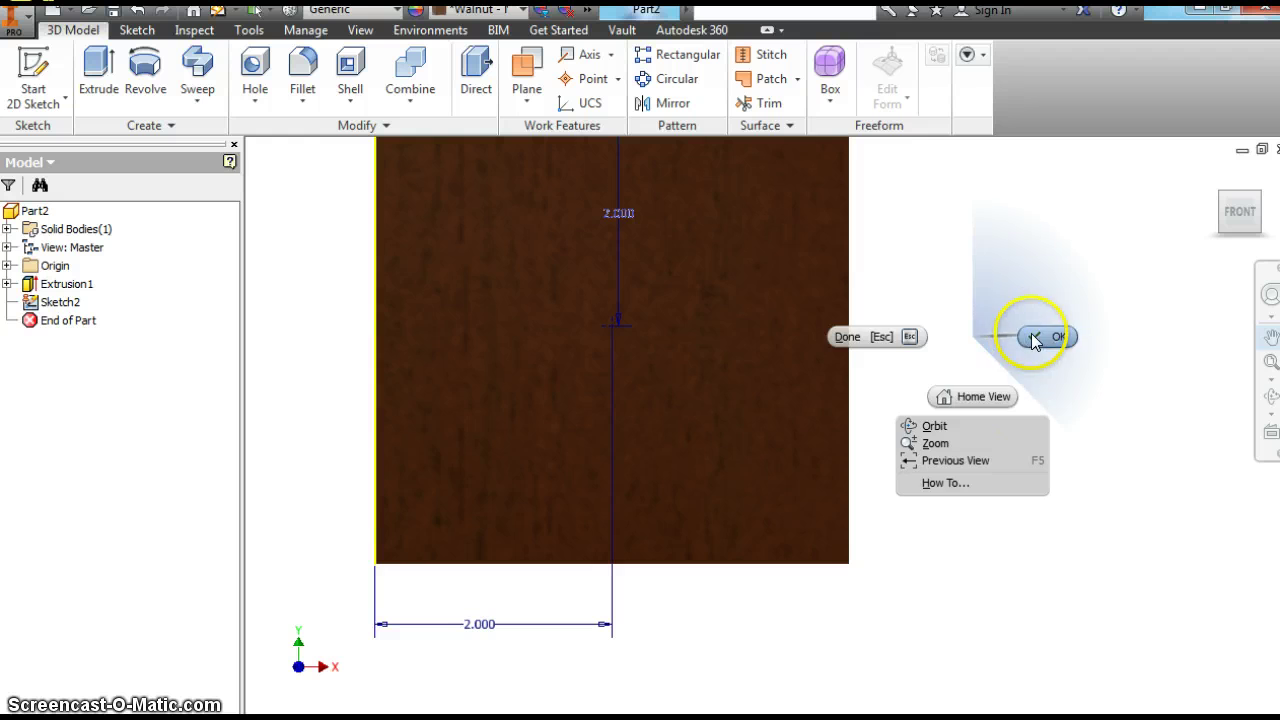
{"action": "left_click", "coordinate": [1040, 335]}
{"action": "left_click", "coordinate": [254, 66]}
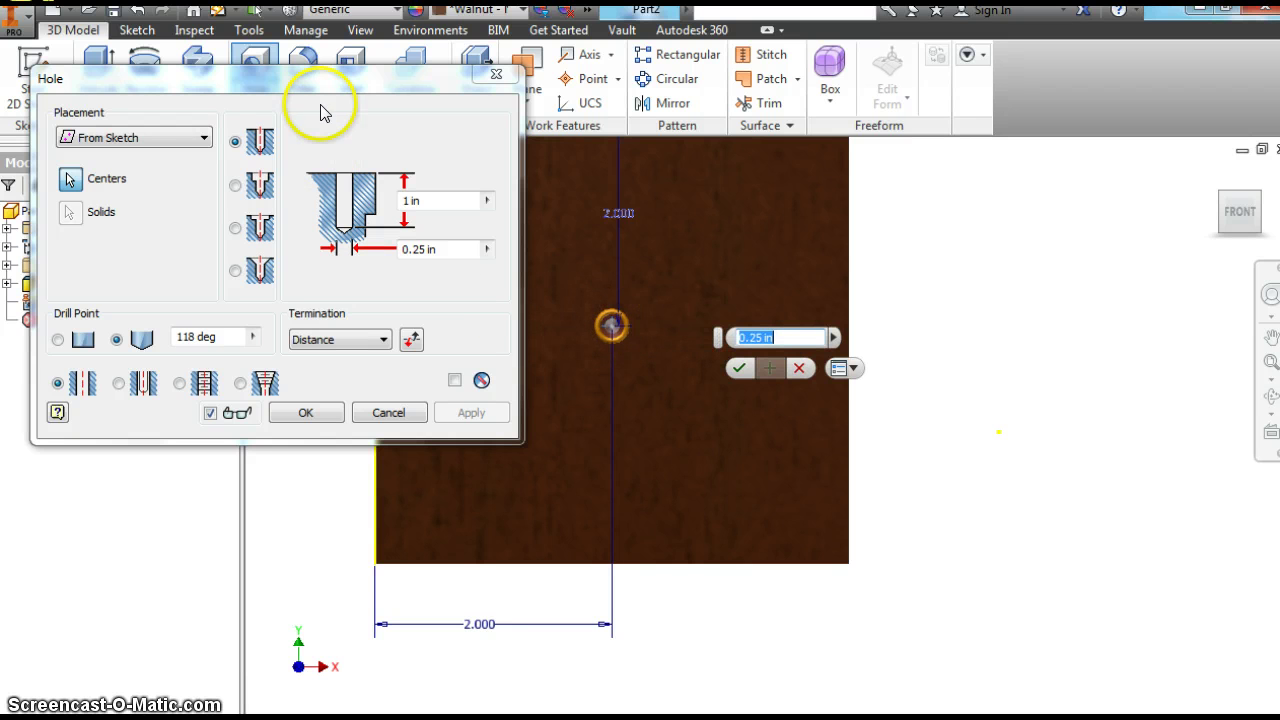
{"action": "left_click", "coordinate": [257, 143]}
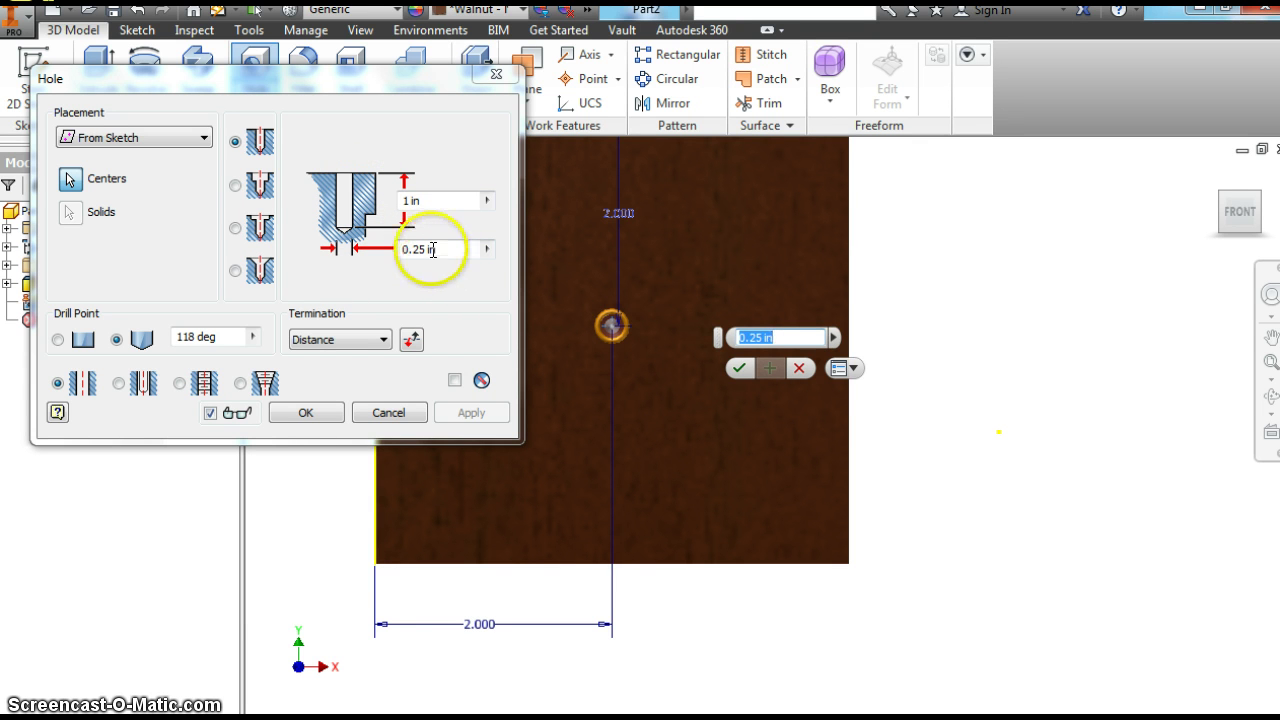
Preview the Counterbore, Spotface and Countersink hole types, return to Drilled, and review the clearance, tapped and taper tapped options
{"action": "left_click", "coordinate": [237, 187]}
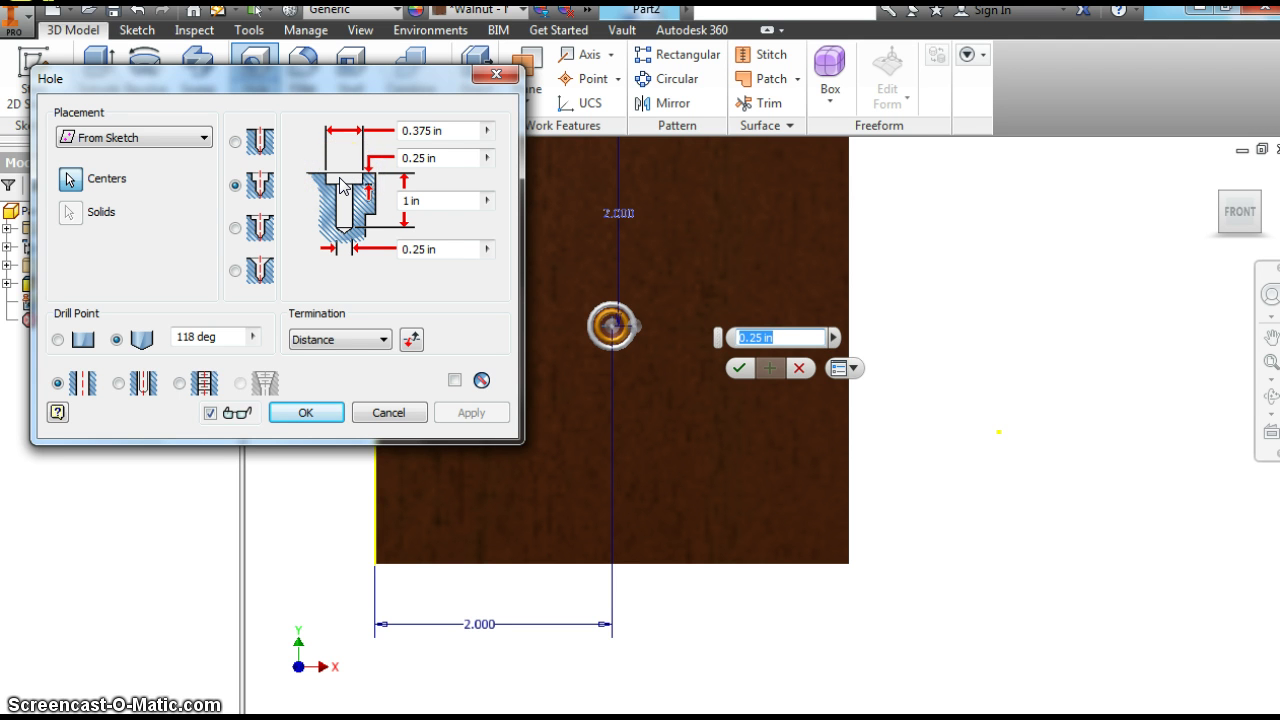
{"action": "left_click", "coordinate": [235, 228]}
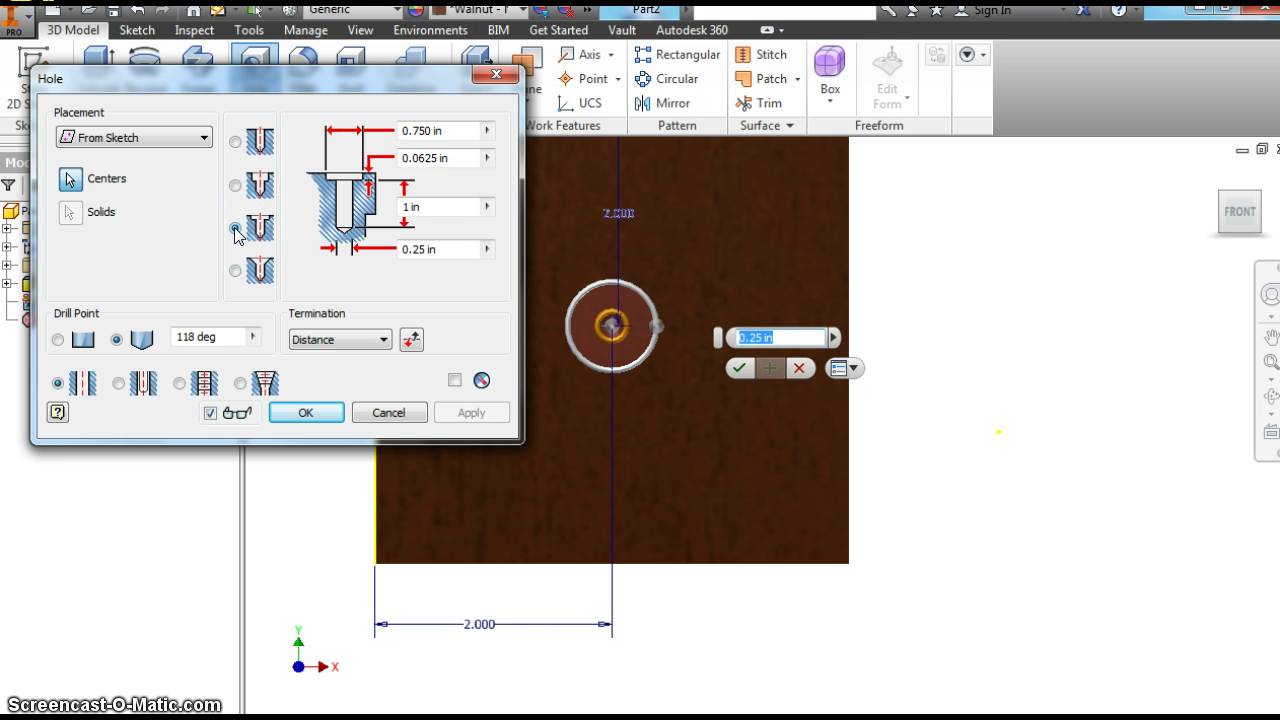
{"action": "left_click", "coordinate": [235, 270]}
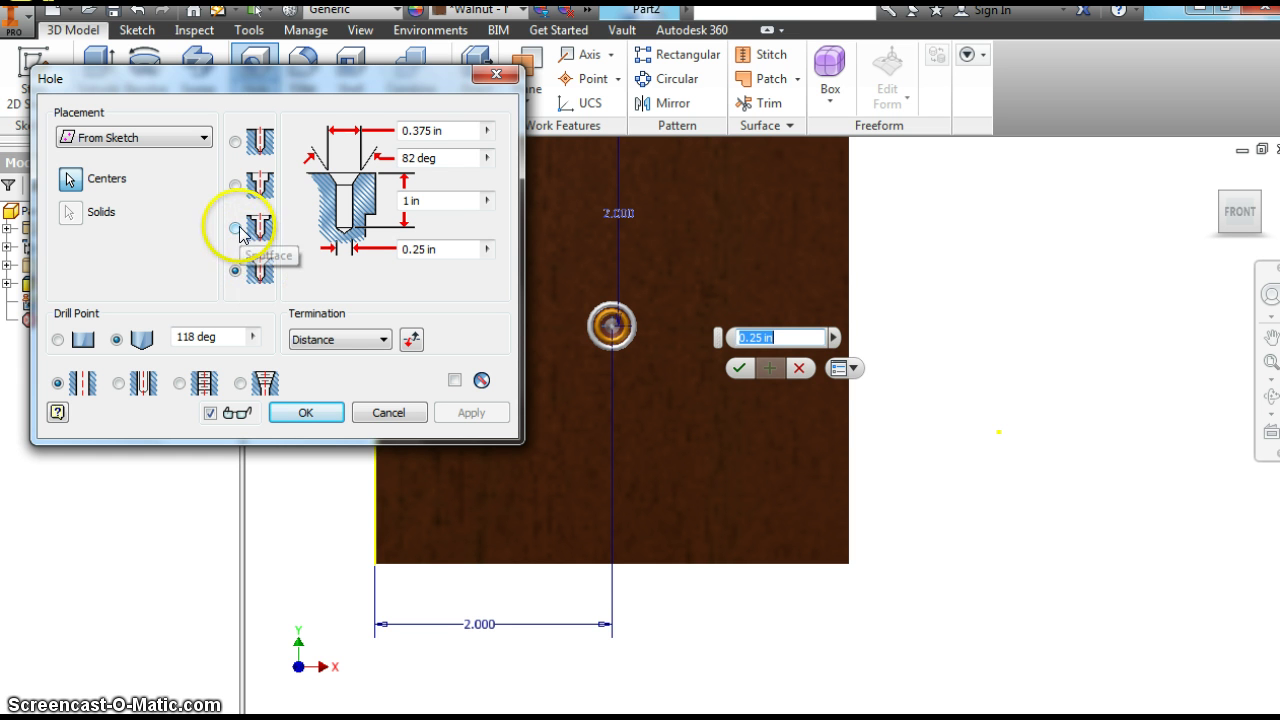
{"action": "left_click", "coordinate": [236, 143]}
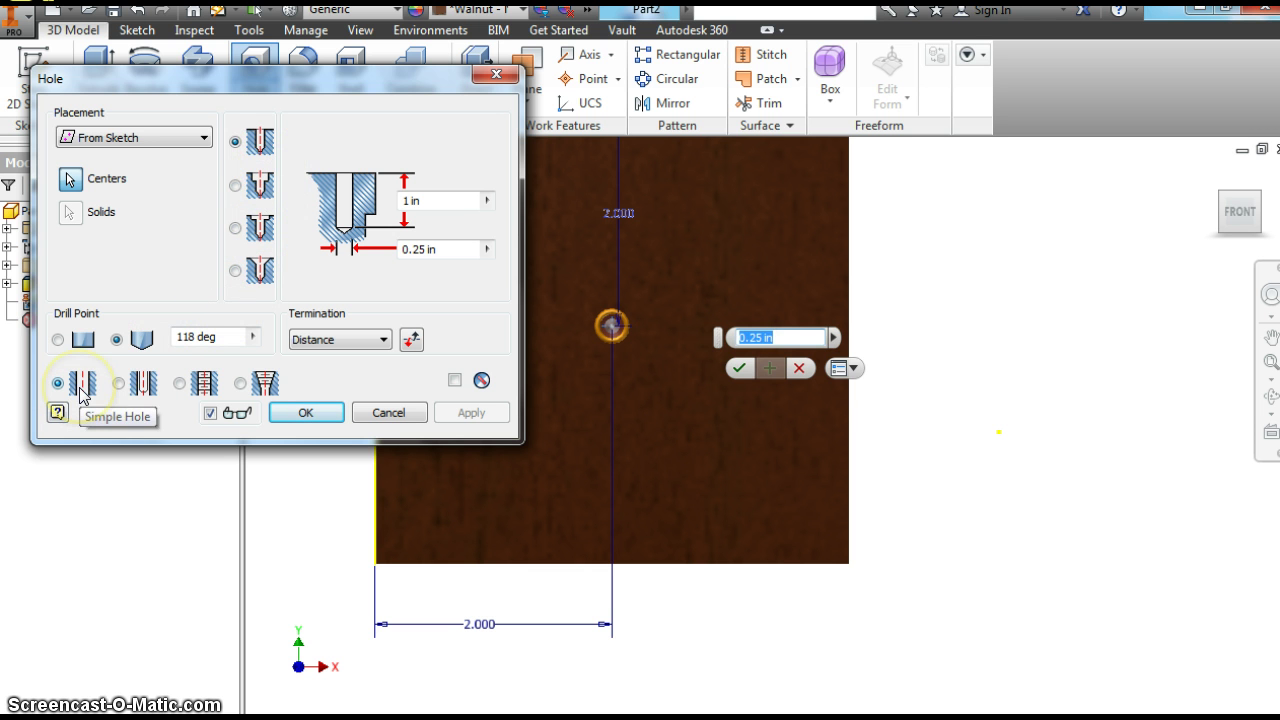
{"action": "left_click", "coordinate": [139, 387]}
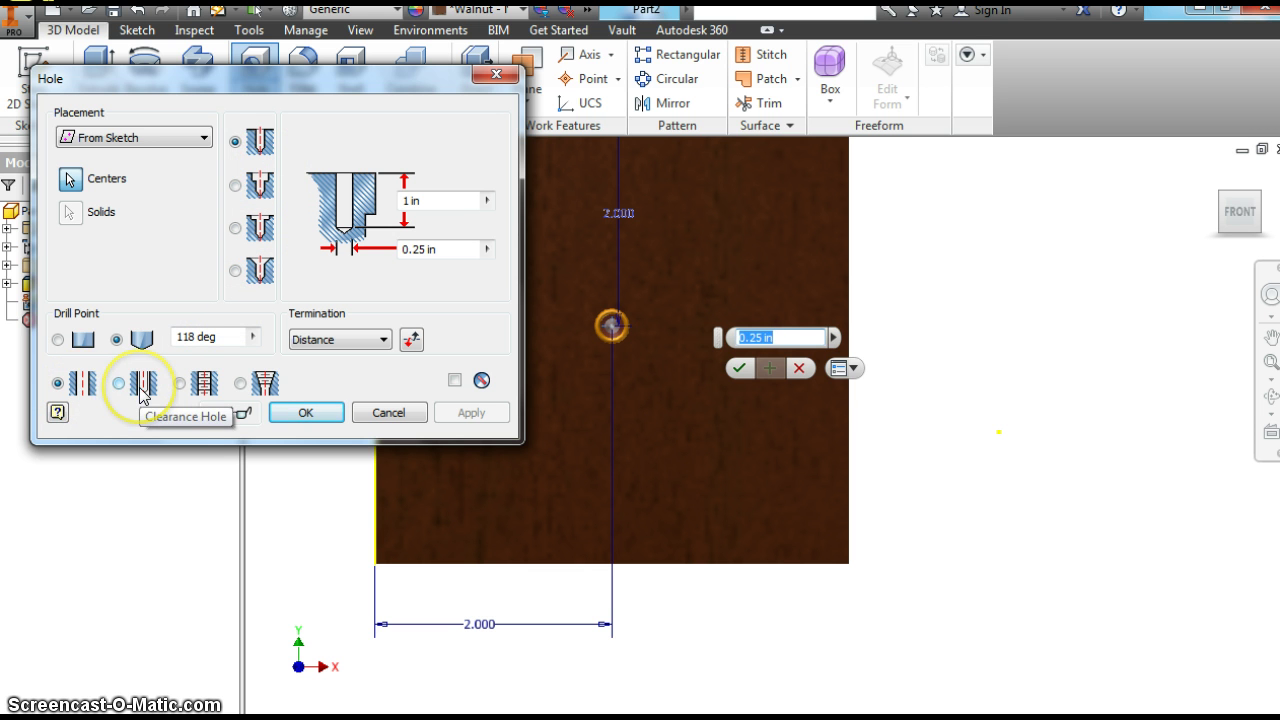
{"action": "left_click", "coordinate": [202, 388]}
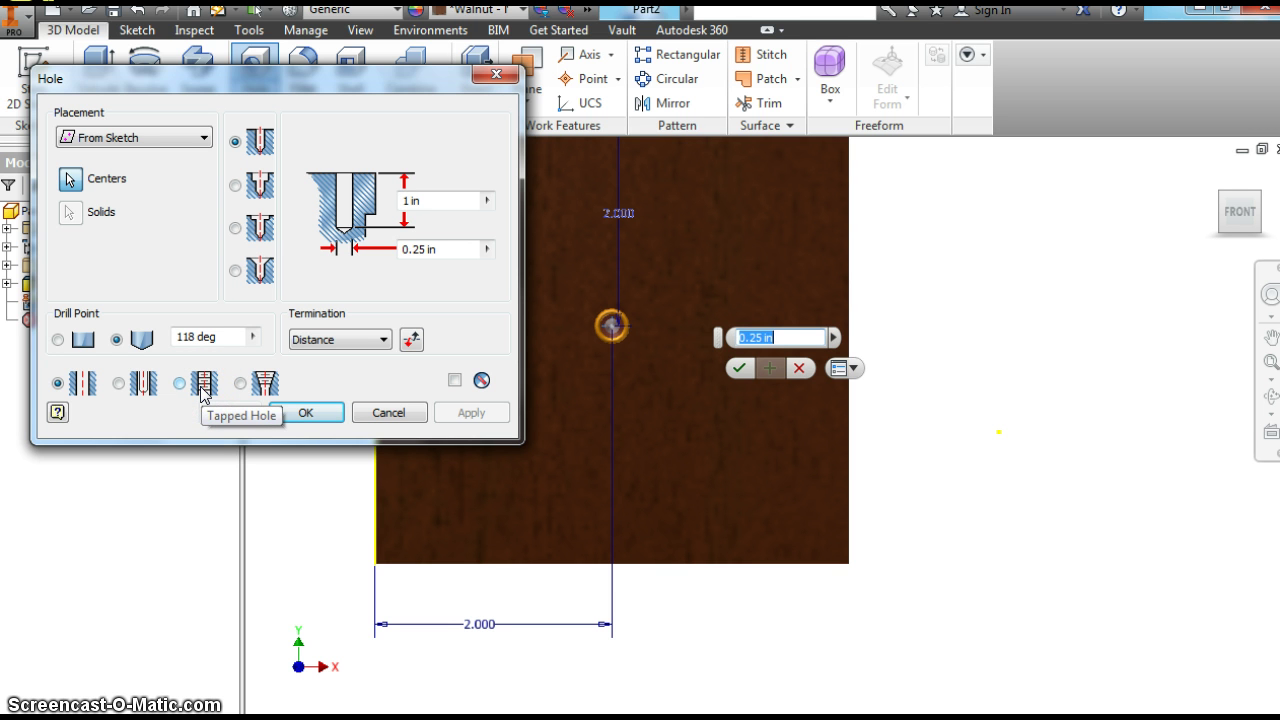
{"action": "left_click", "coordinate": [264, 387]}
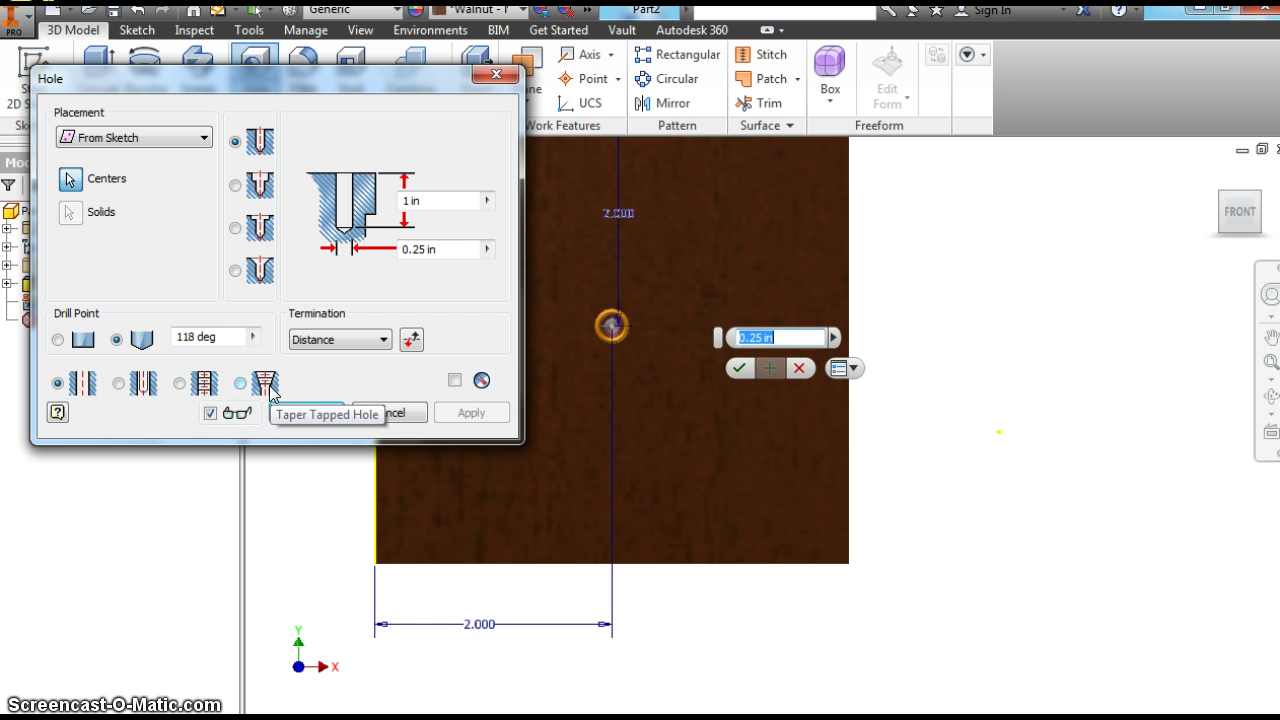
{"action": "left_click", "coordinate": [266, 388]}
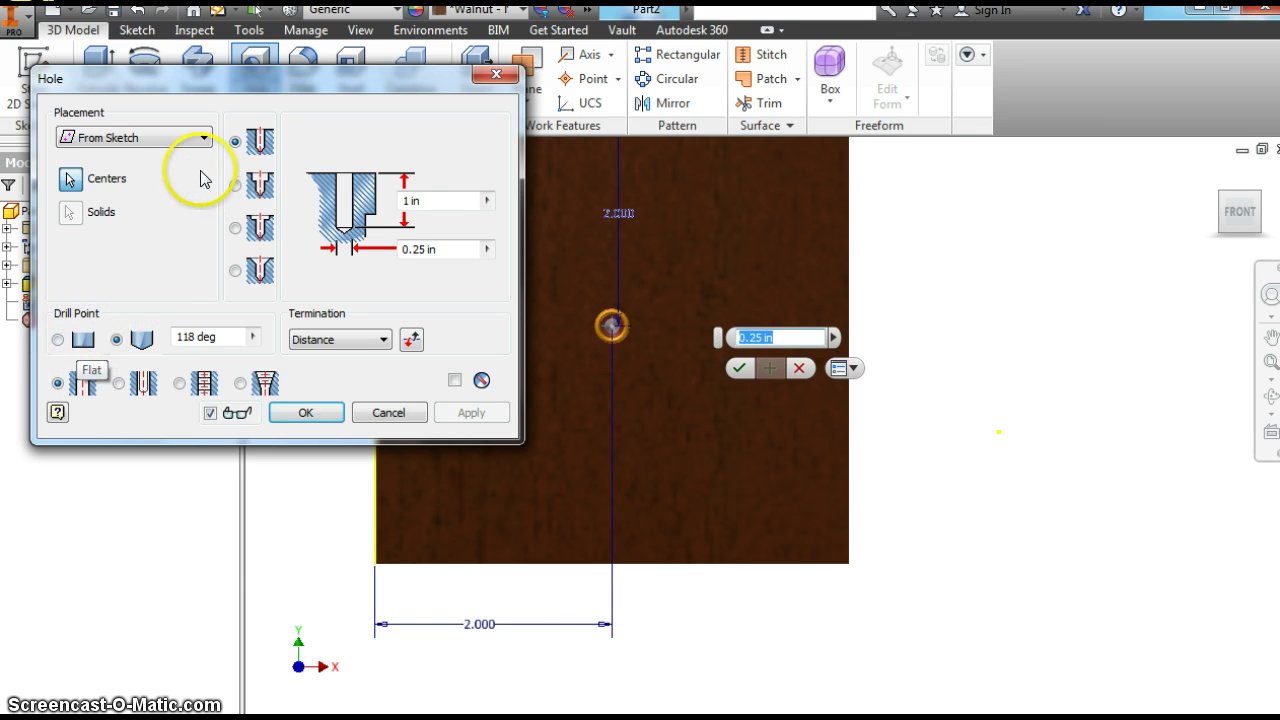
Set the simple drilled hole's depth to 4 in and its diameter to 0.5 in, and create the hole
{"action": "left_click", "coordinate": [410, 201]}
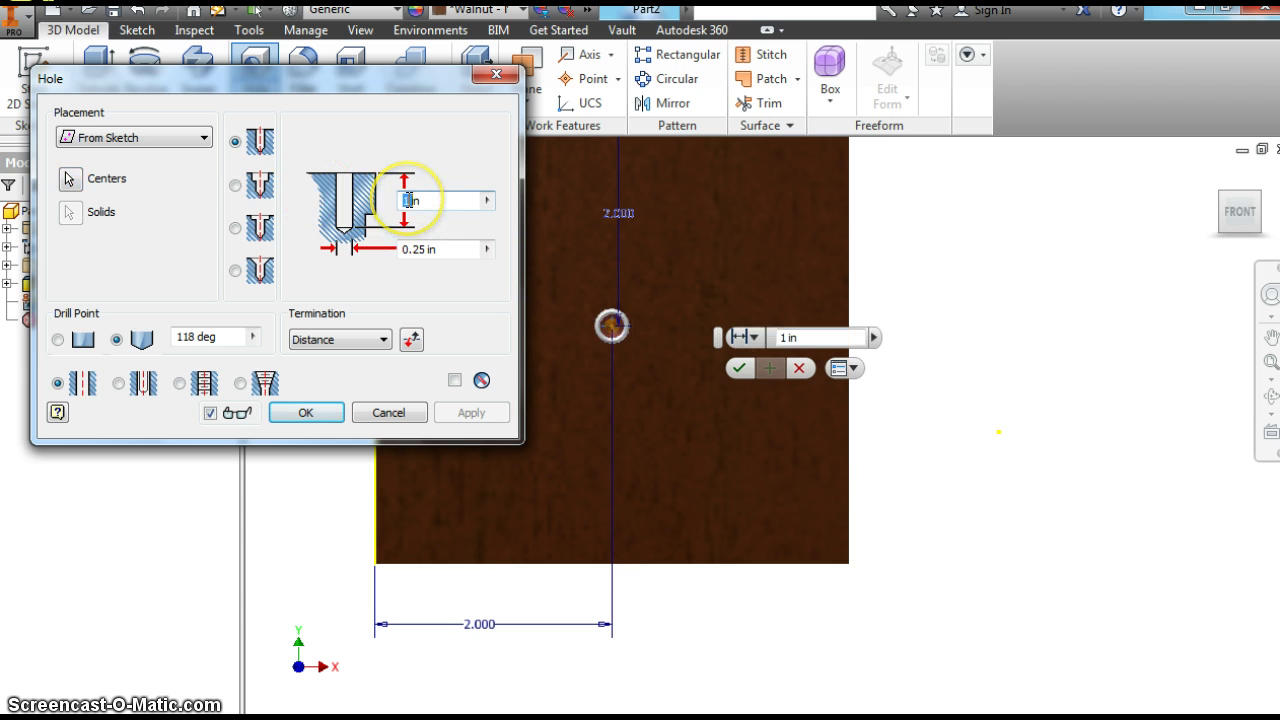
{"action": "type", "text": "4in"}
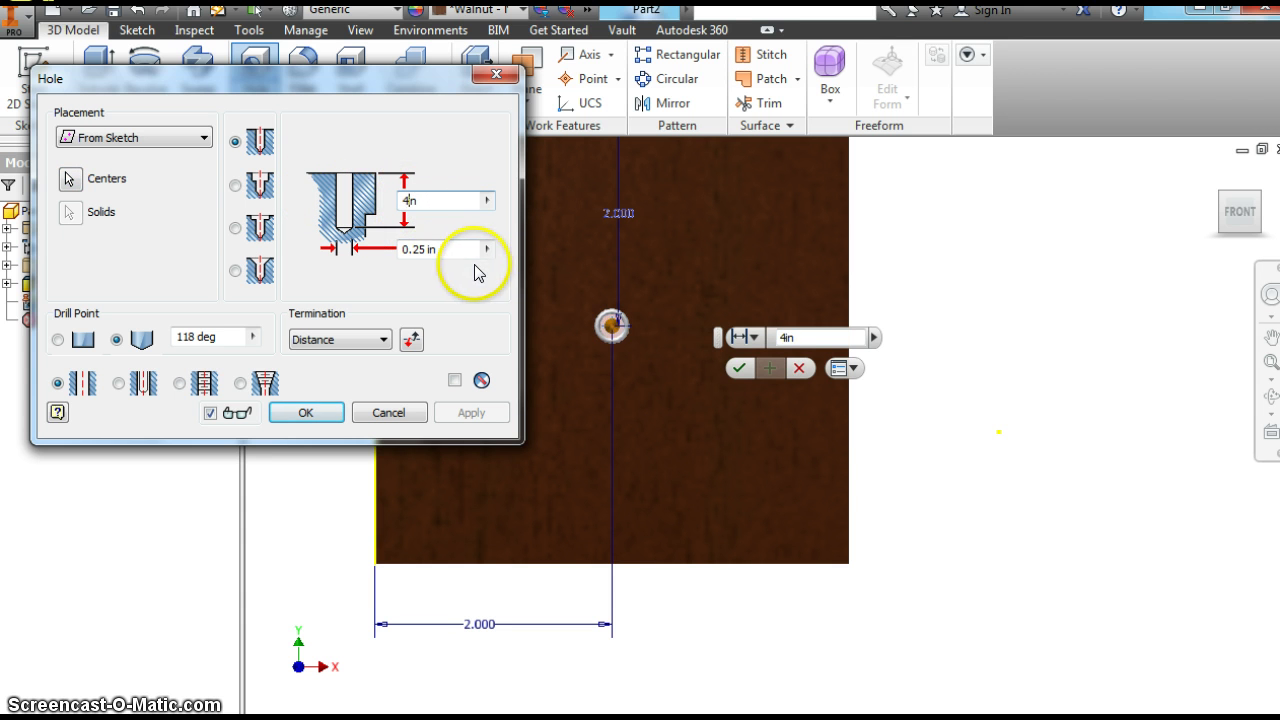
{"action": "double_click", "coordinate": [419, 249]}
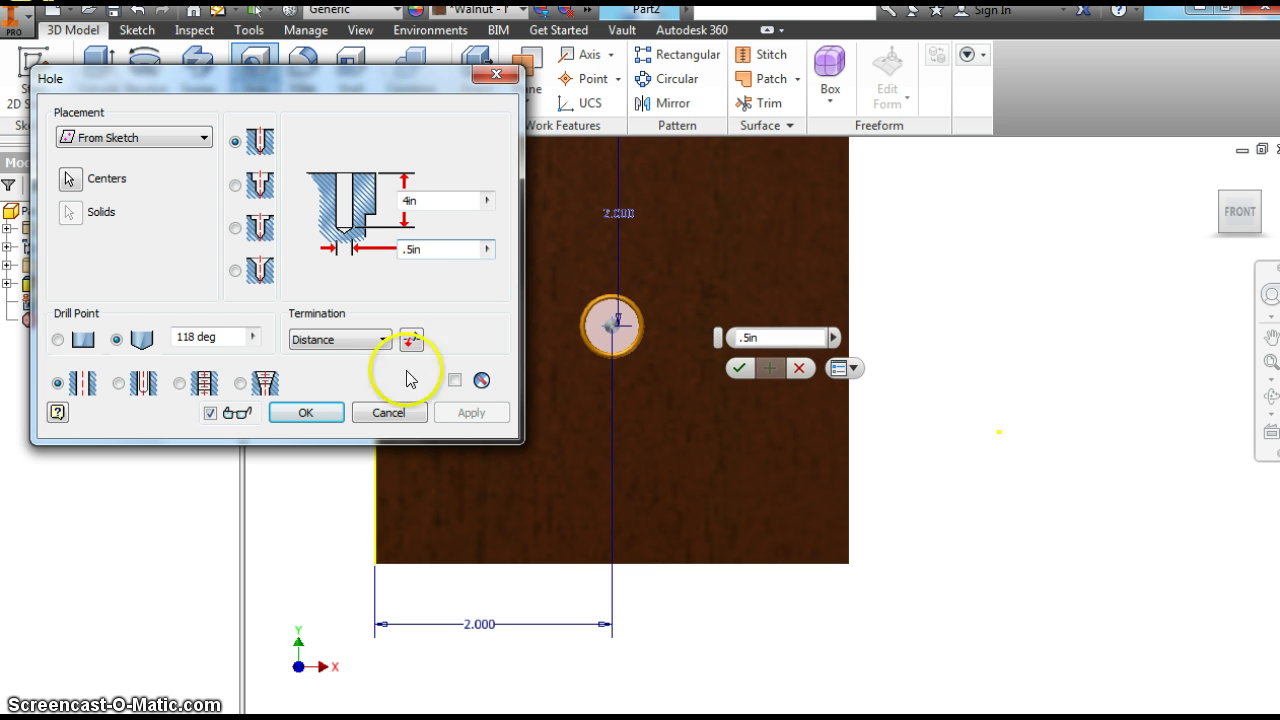
{"action": "left_click", "coordinate": [298, 414]}
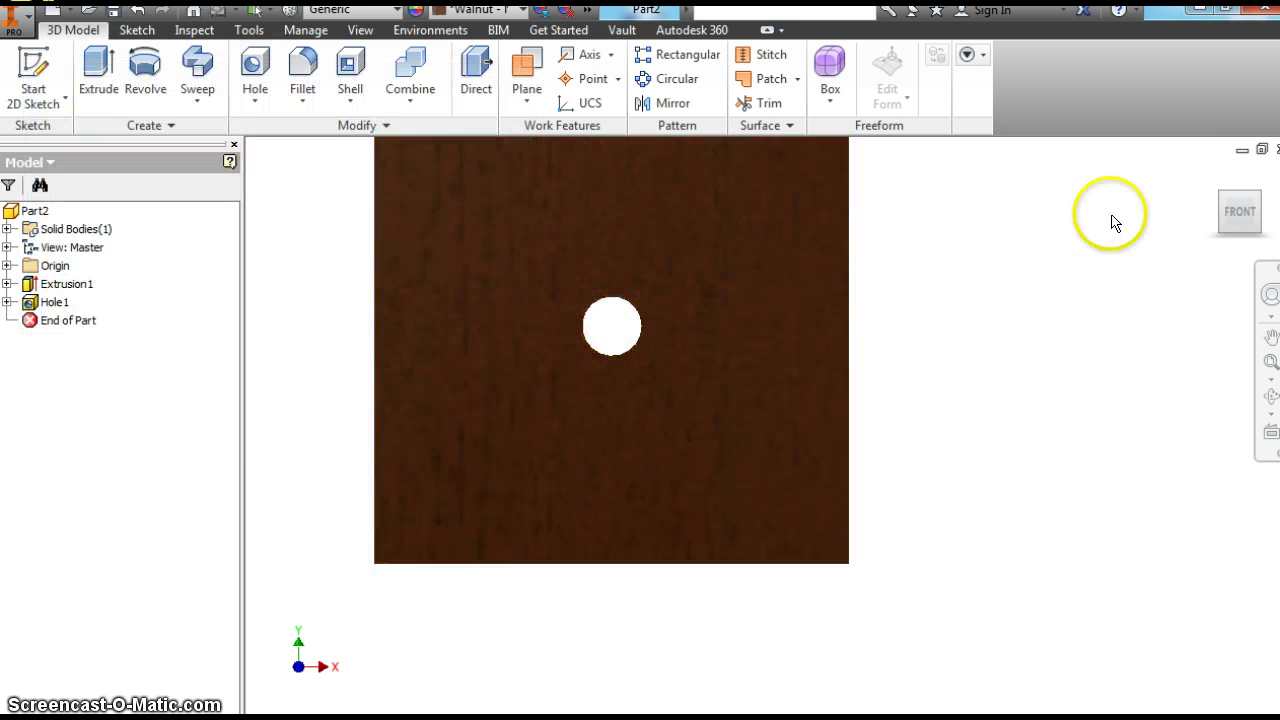
Examine the hole through the cube from the isometric, front and back views
{"action": "left_click", "coordinate": [1214, 174]}
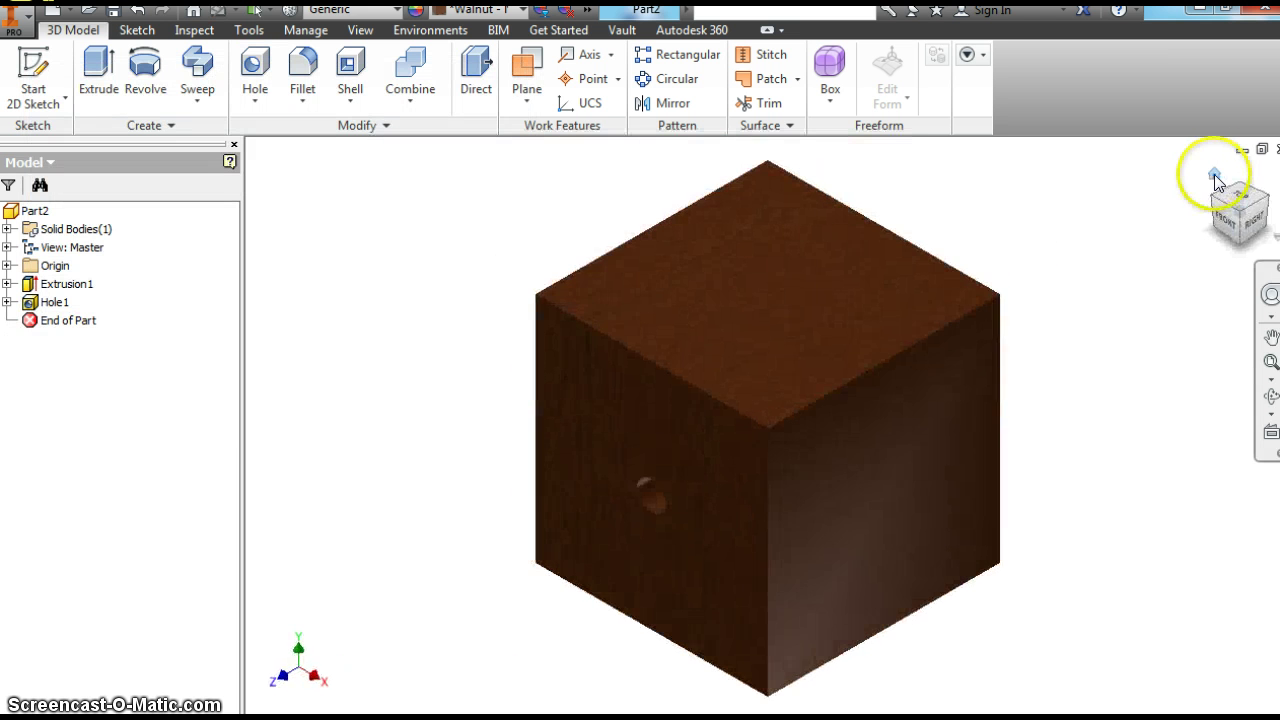
{"action": "left_click", "coordinate": [1228, 226]}
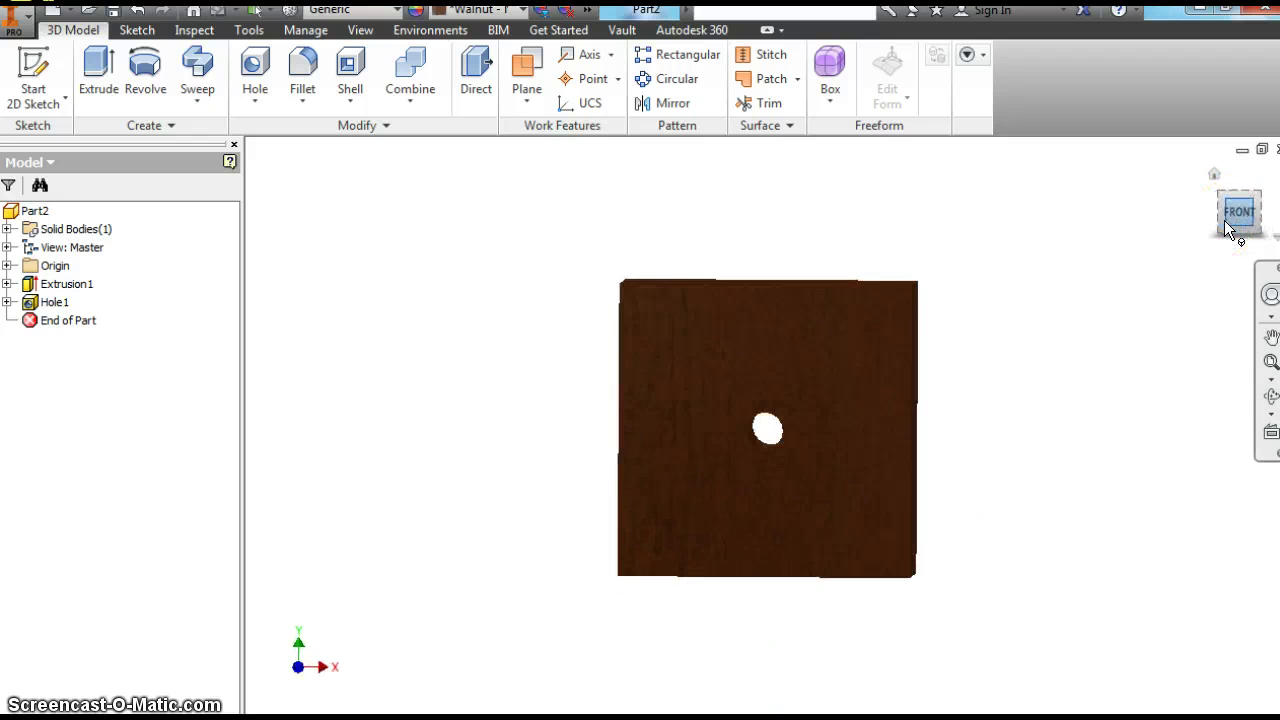
{"action": "left_click_drag", "start_coordinate": [1230, 226], "coordinate": [1228, 203]}
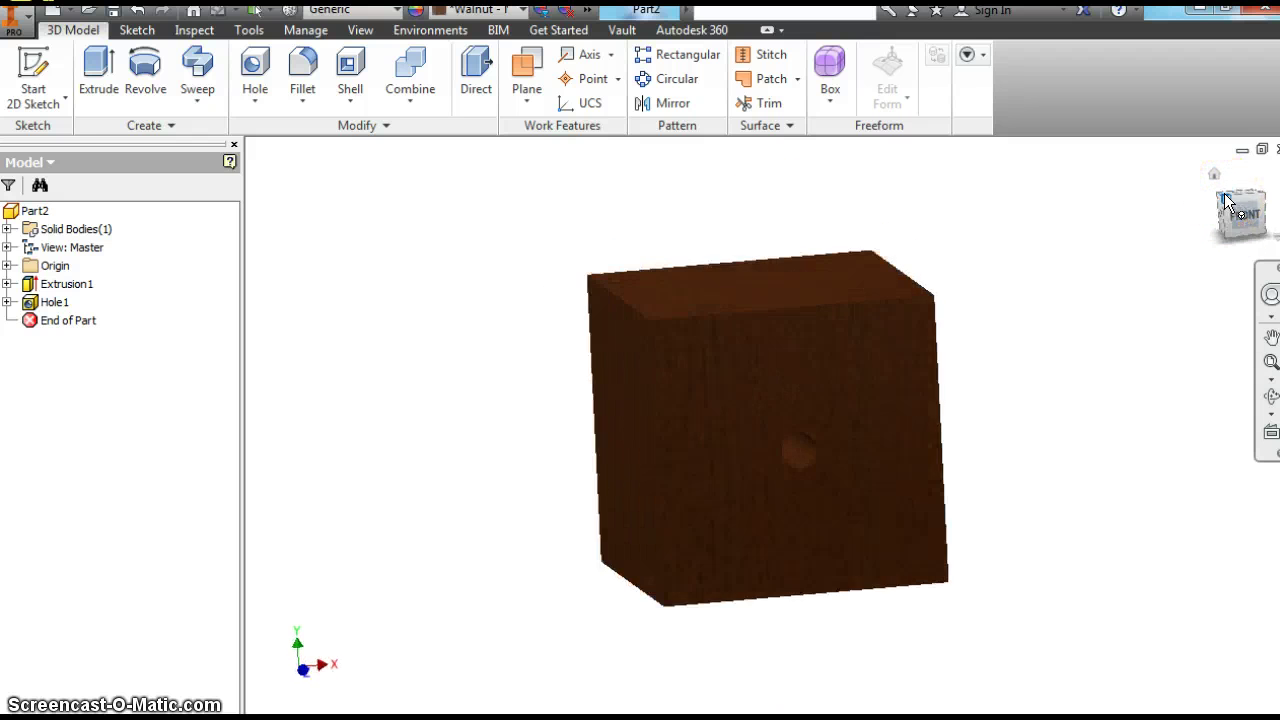
{"action": "left_click", "coordinate": [1228, 202]}
{"action": "left_click", "coordinate": [1257, 230]}
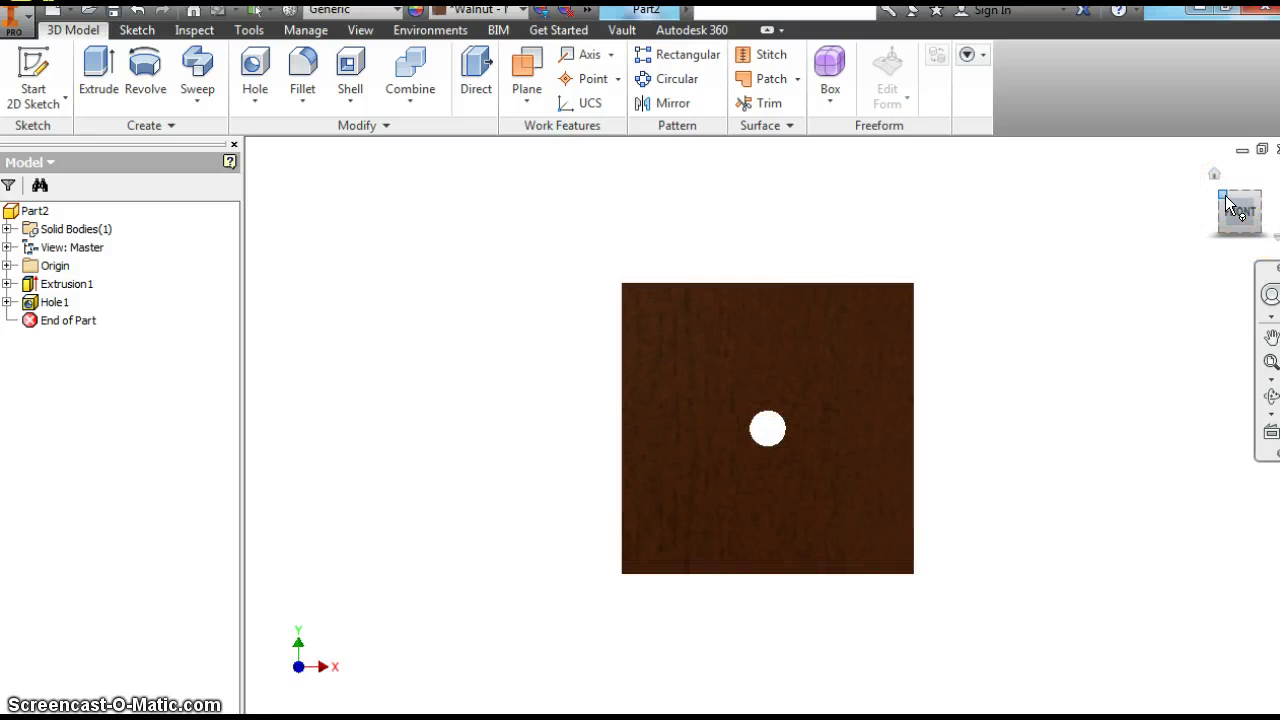
{"action": "left_click", "coordinate": [1223, 196]}
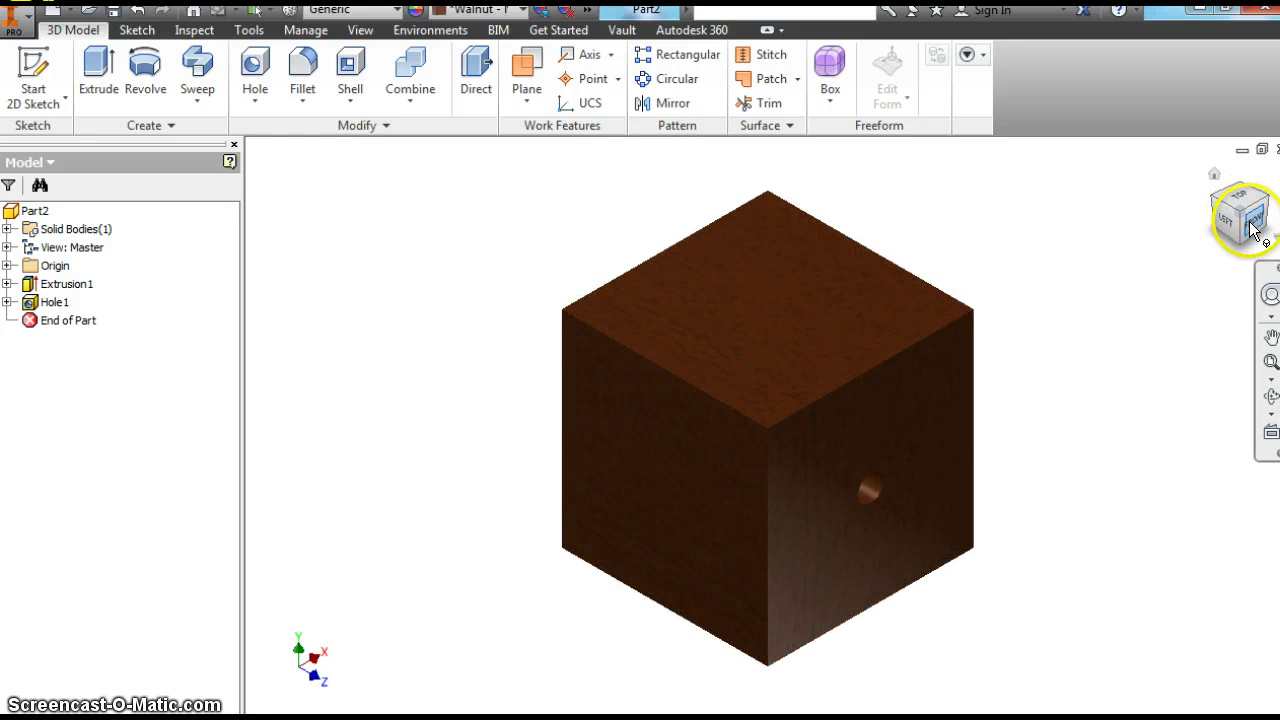
{"action": "left_click", "coordinate": [1236, 221]}
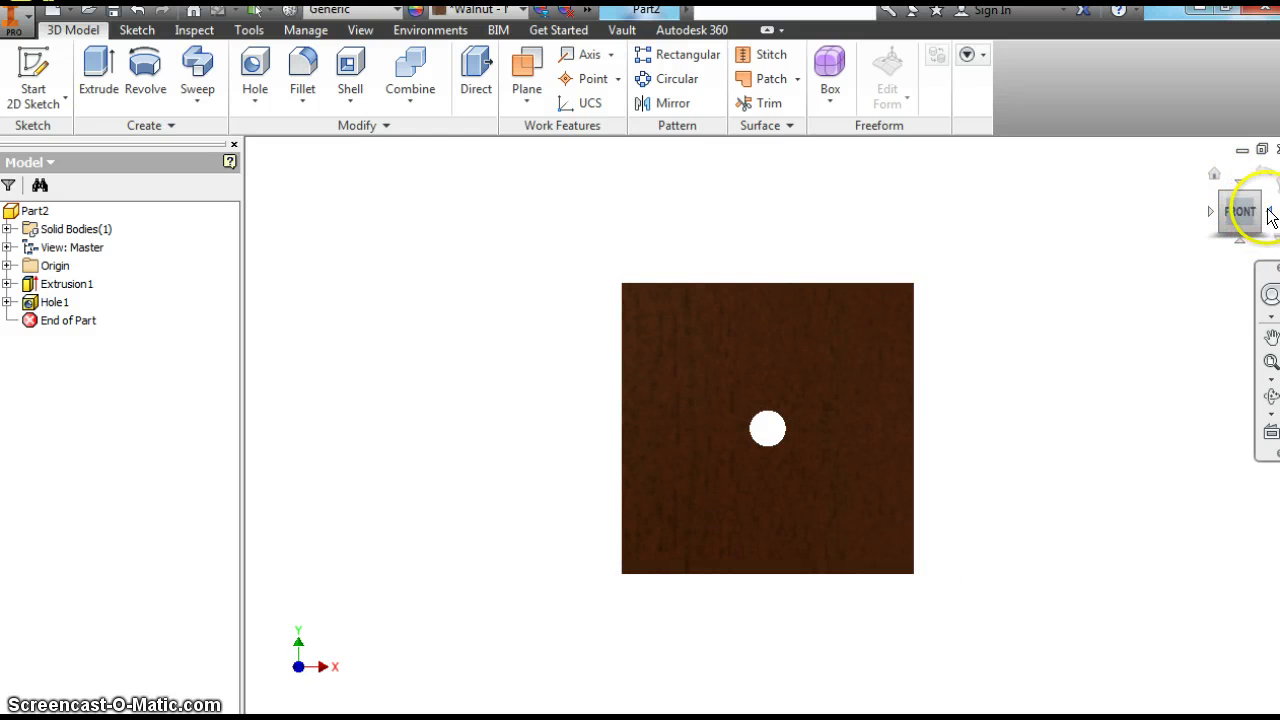
{"action": "left_click", "coordinate": [1269, 215]}
{"action": "left_click", "coordinate": [1269, 215]}
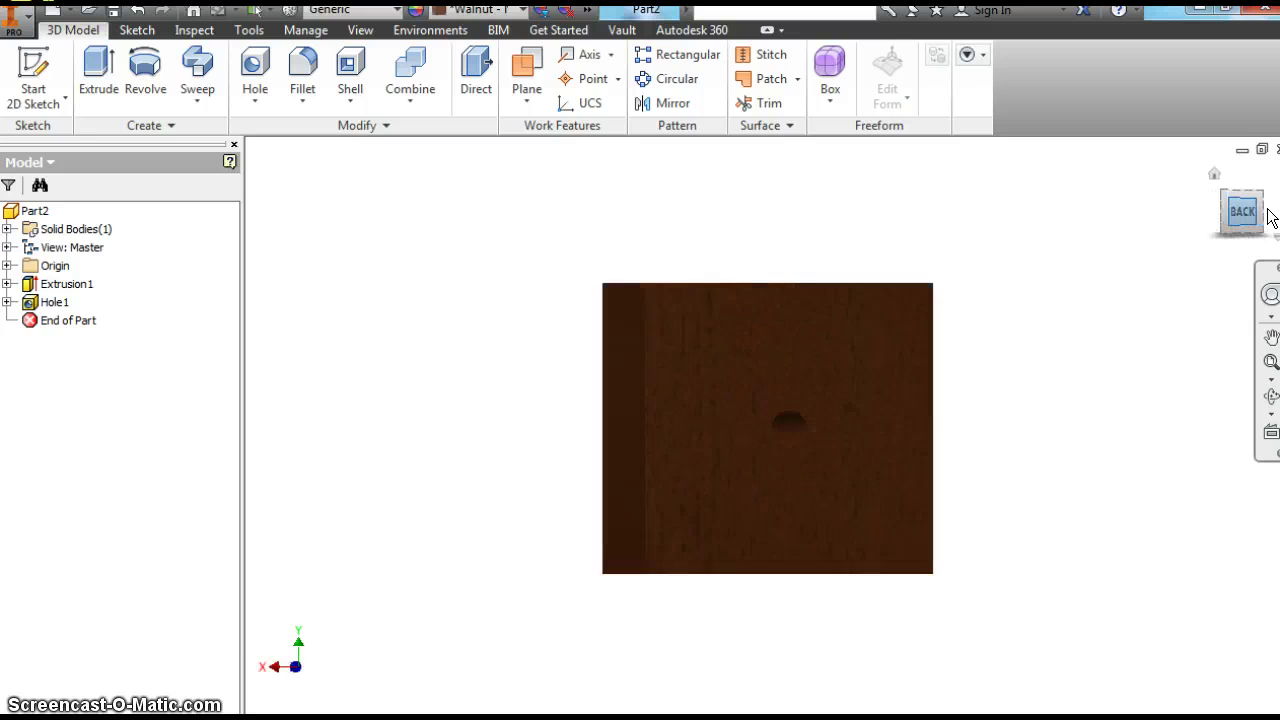
{"action": "left_click", "coordinate": [1216, 210]}
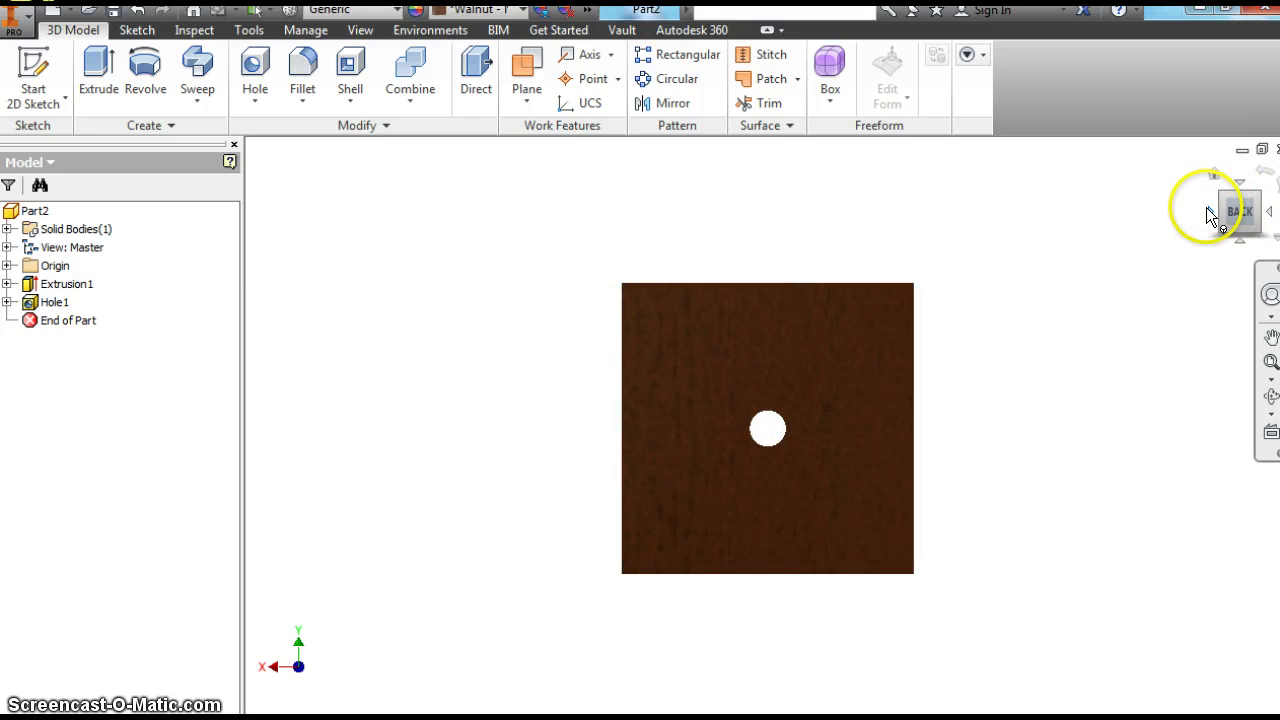
Start a new sketch on the cube's right face and place a point about 0.43 in from its left edge and 0.36 in below its top edge
{"action": "left_click", "coordinate": [1209, 209]}
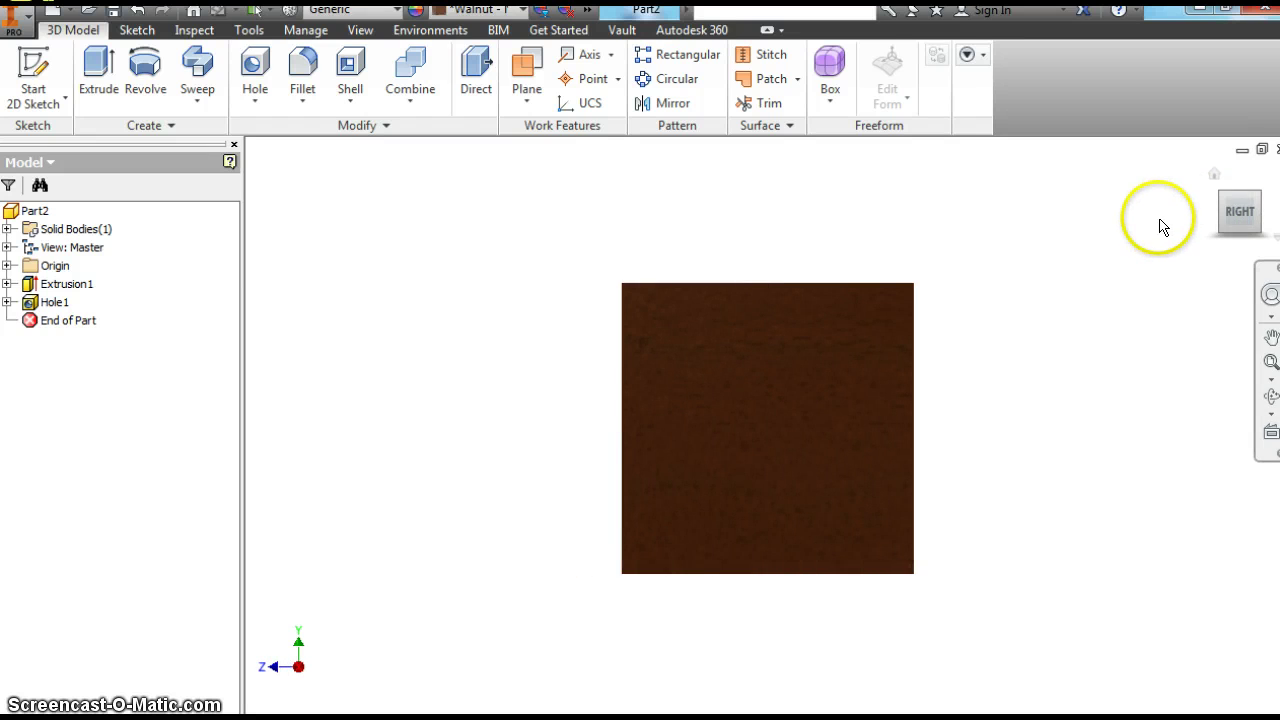
{"action": "left_click", "coordinate": [766, 389]}
{"action": "right_click", "coordinate": [766, 389]}
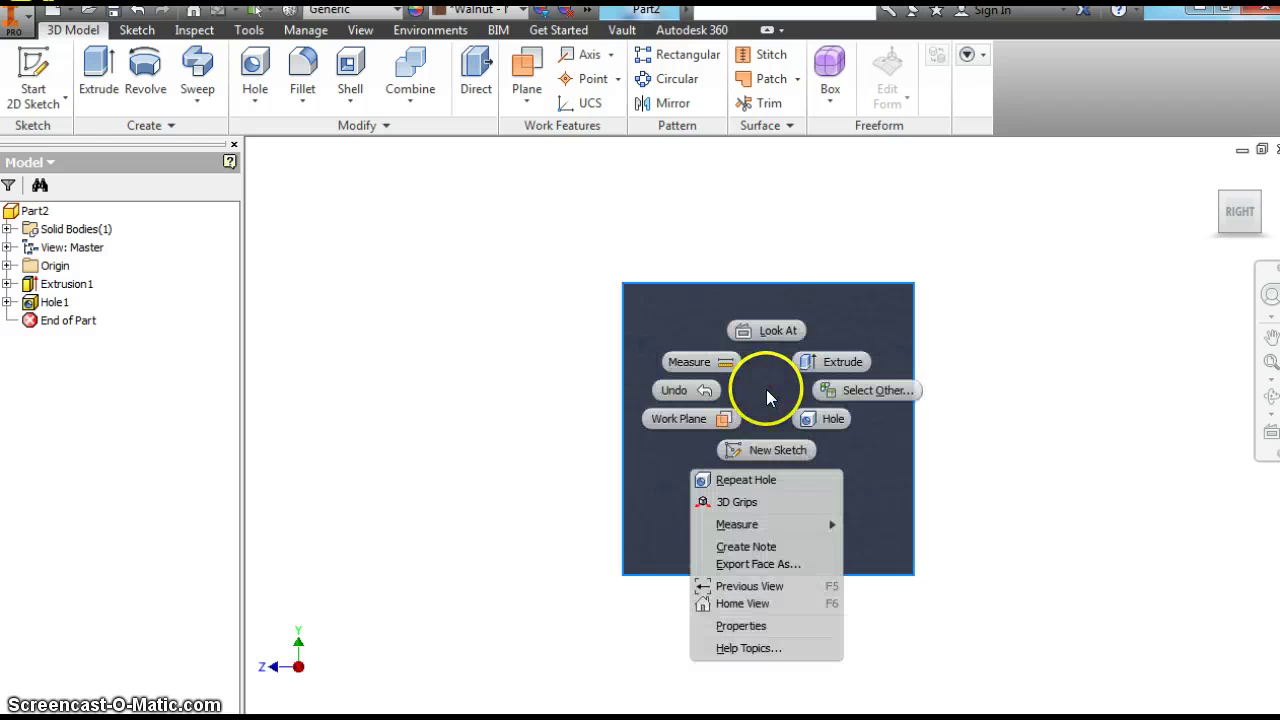
{"action": "left_click", "coordinate": [764, 450]}
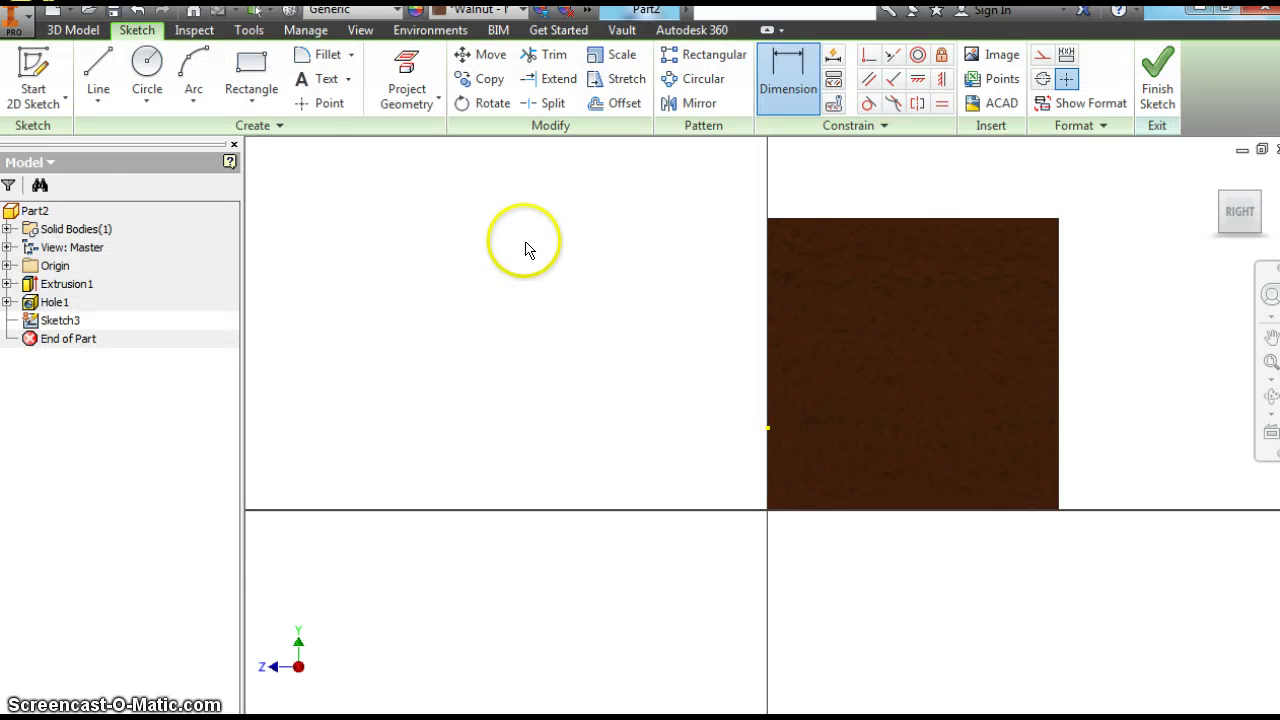
{"action": "left_click", "coordinate": [323, 103]}
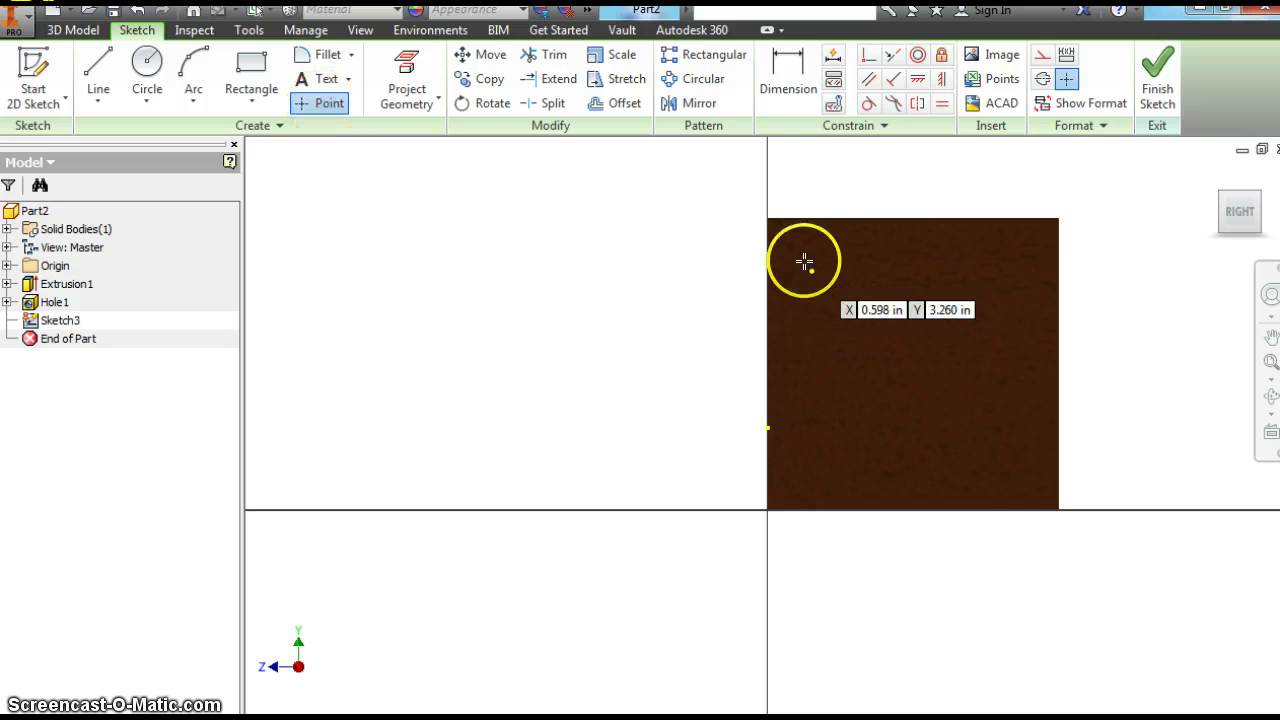
{"action": "right_click", "coordinate": [889, 273]}
{"action": "left_click", "coordinate": [949, 276]}
{"action": "scroll", "coordinate": [949, 276], "scroll_direction": "up", "scroll_amount": 3}
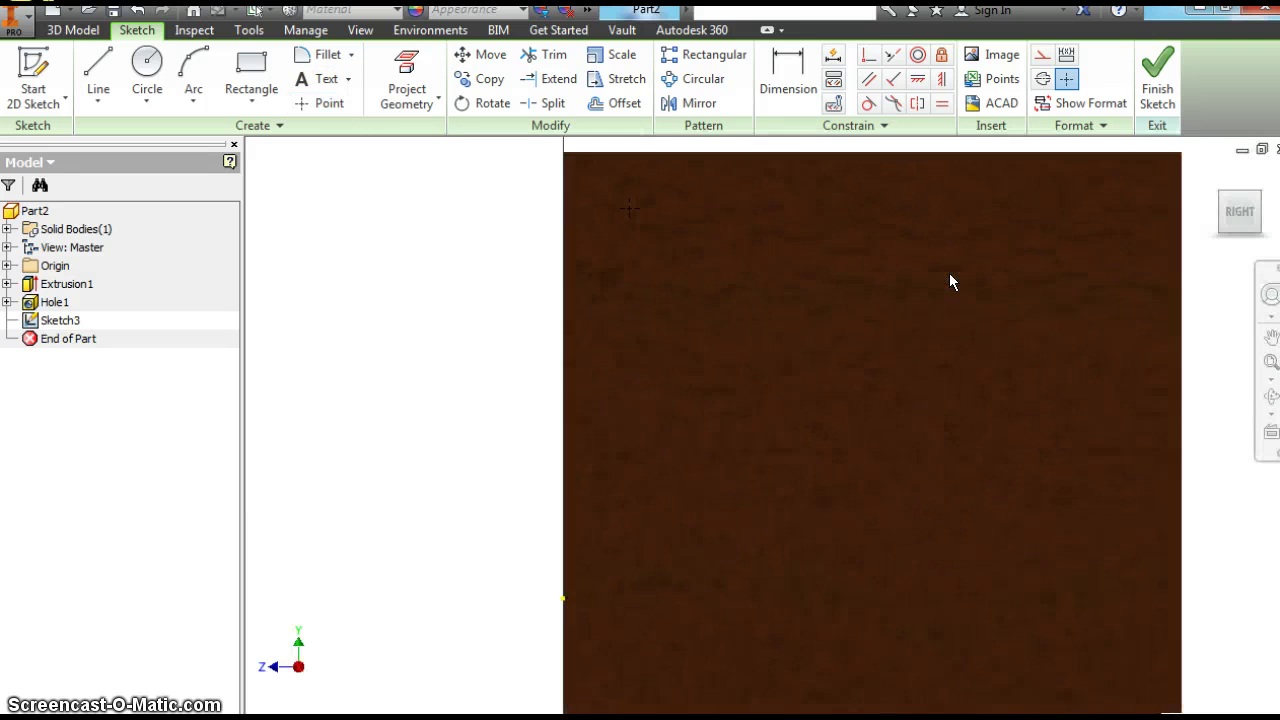
Dimension the sketch point 1 in below the right face's top edge
{"action": "left_click", "coordinate": [784, 66]}
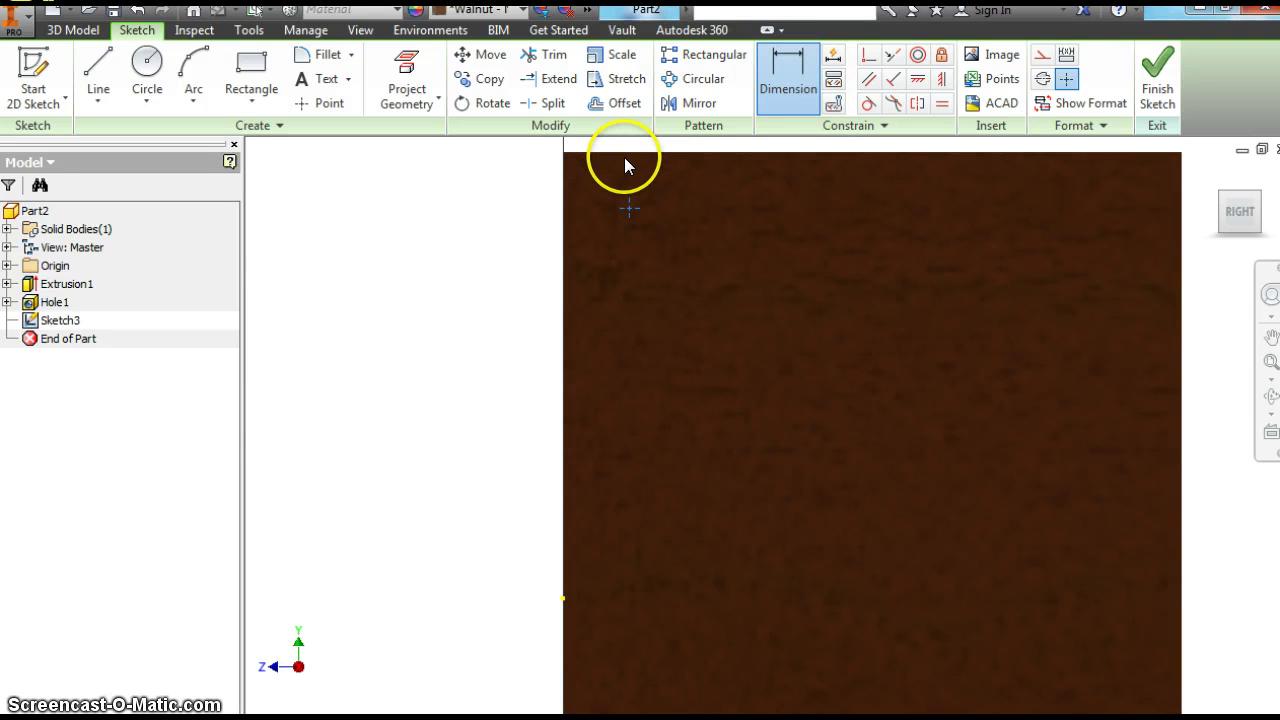
{"action": "left_click", "coordinate": [625, 168]}
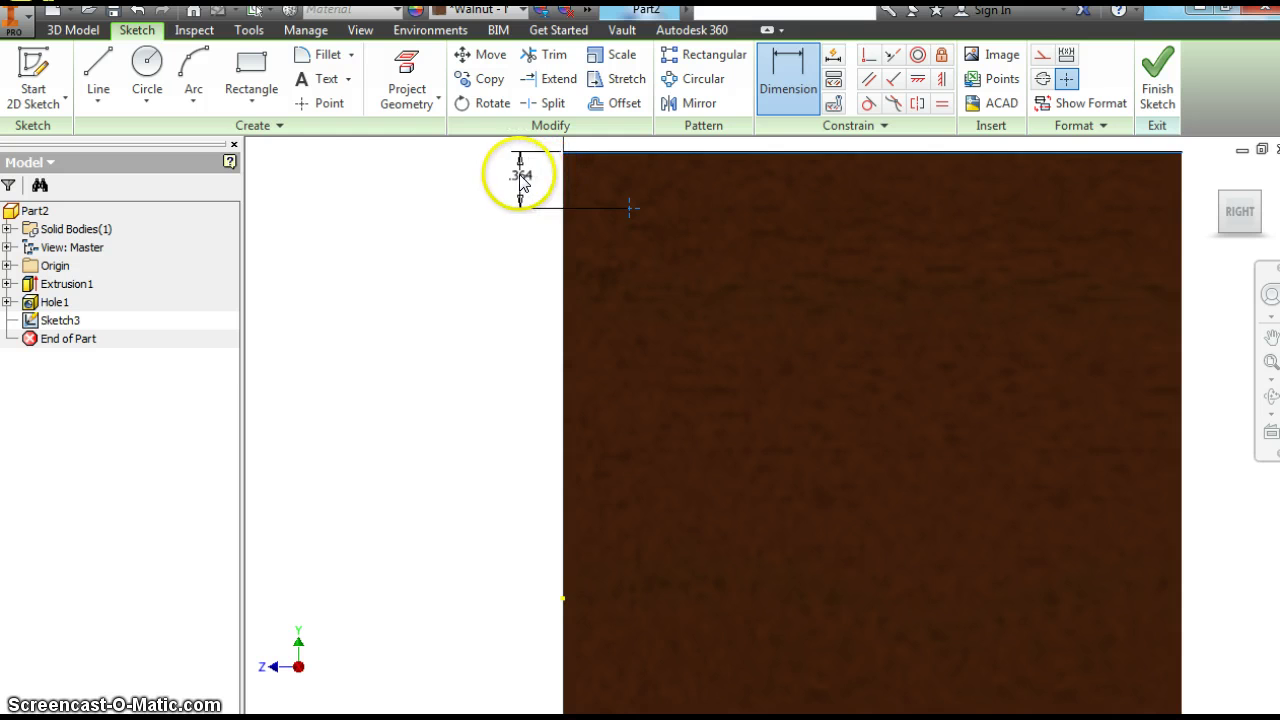
{"action": "left_click", "coordinate": [519, 177]}
{"action": "type", "text": "1"}
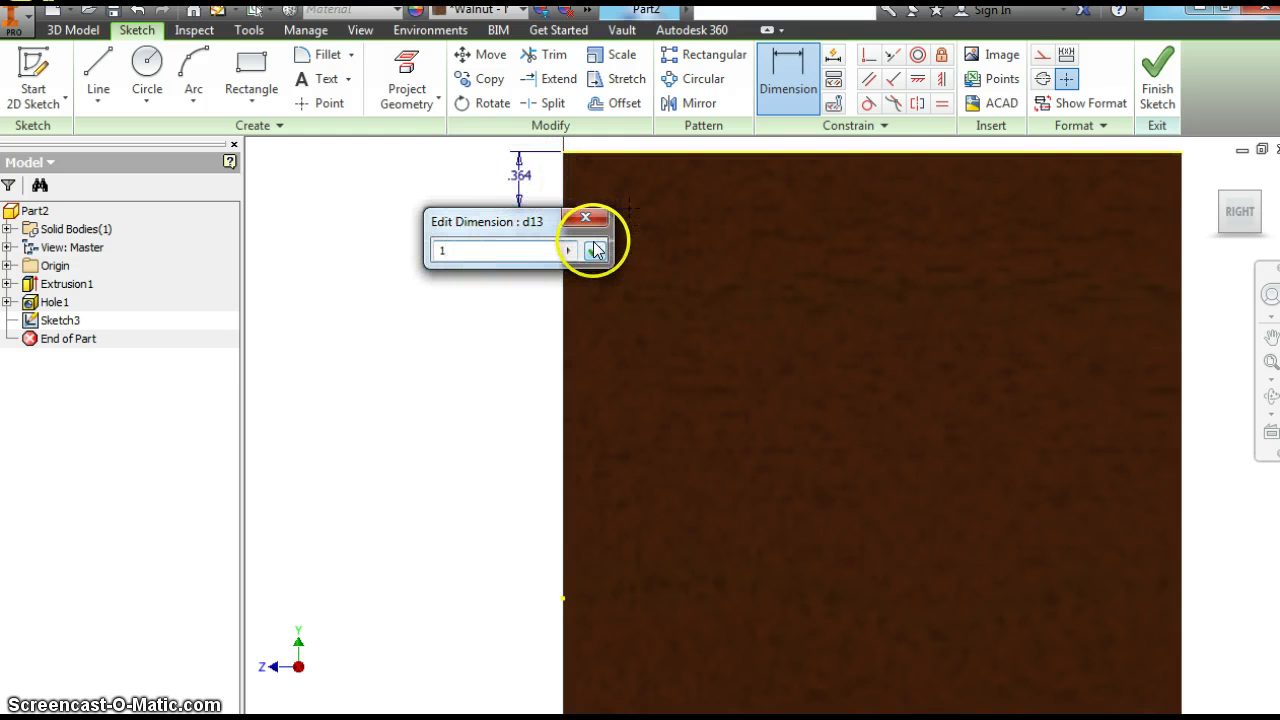
{"action": "left_click", "coordinate": [593, 251]}
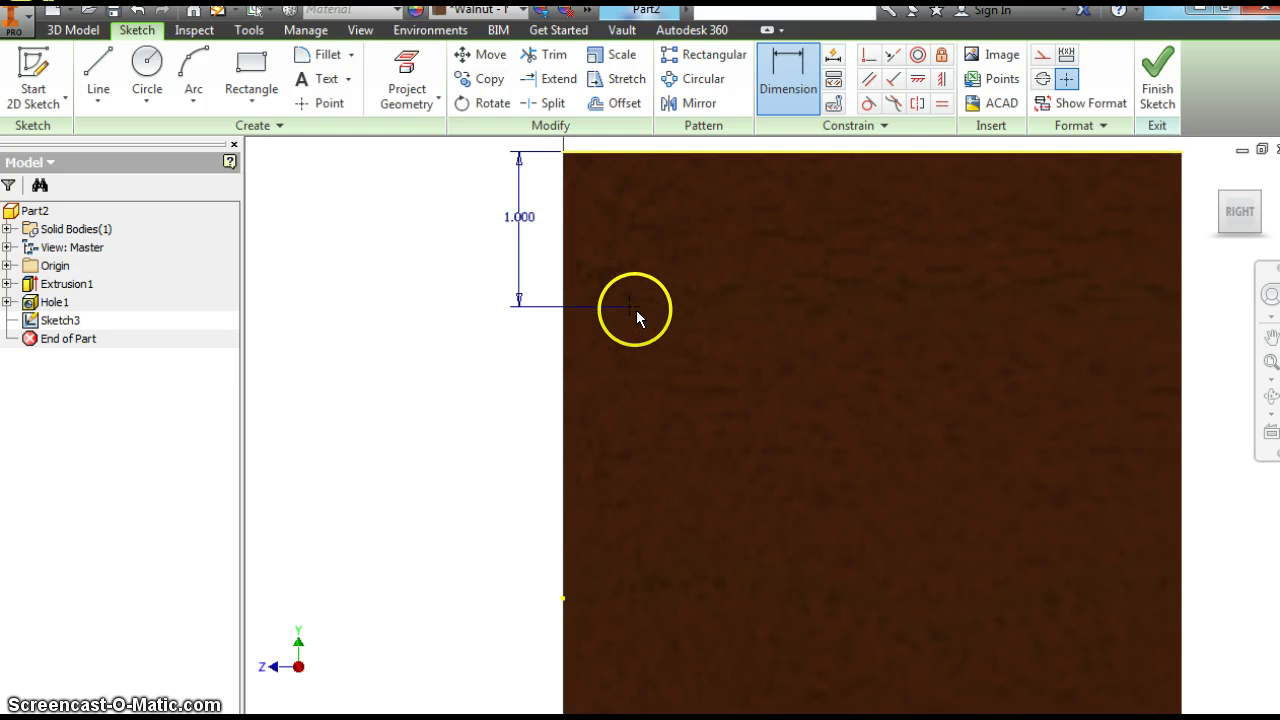
Dimension the sketch point 1 in from the right face's left edge and finish the sketch
{"action": "left_click", "coordinate": [563, 320]}
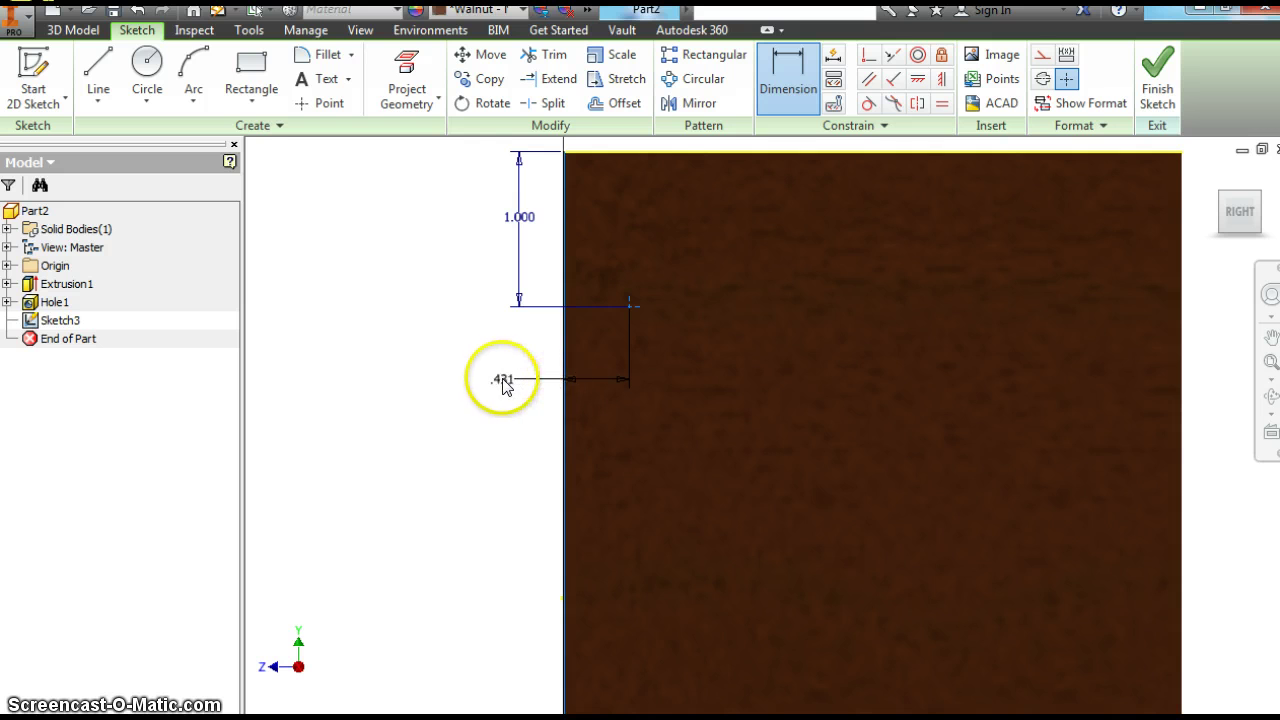
{"action": "left_click", "coordinate": [505, 381]}
{"action": "type", "text": "1"}
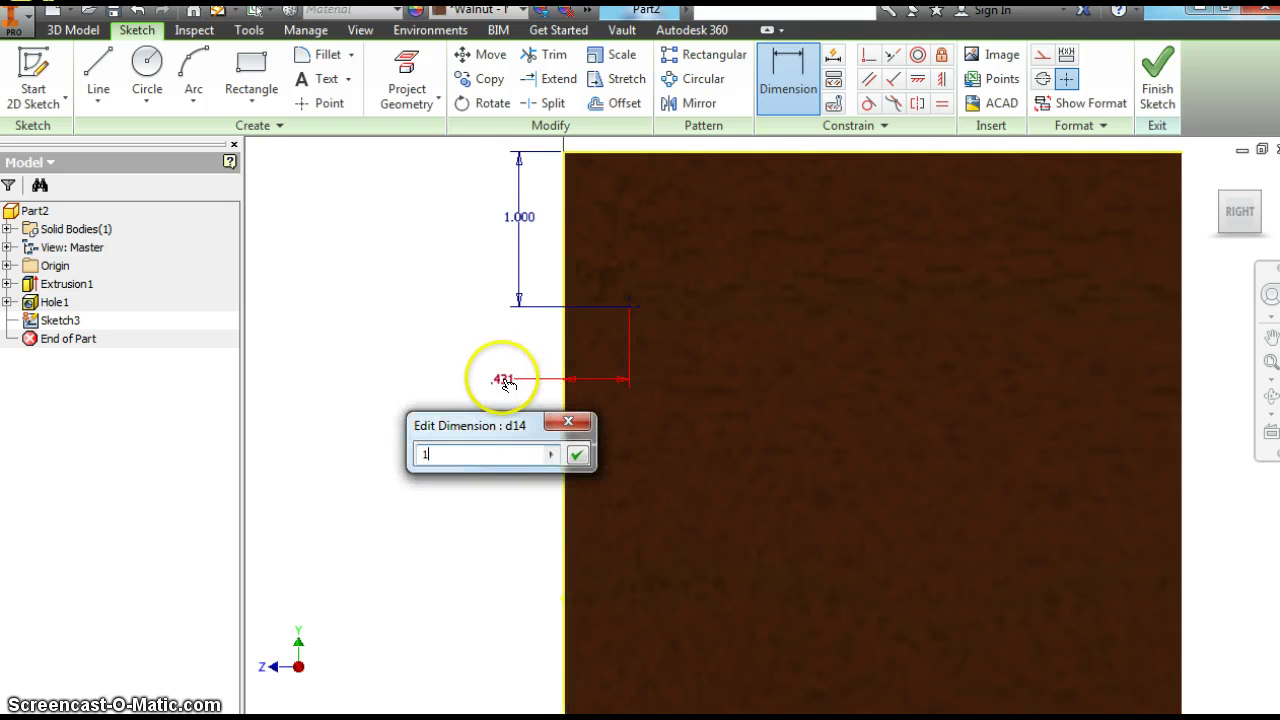
{"action": "left_click", "coordinate": [577, 457]}
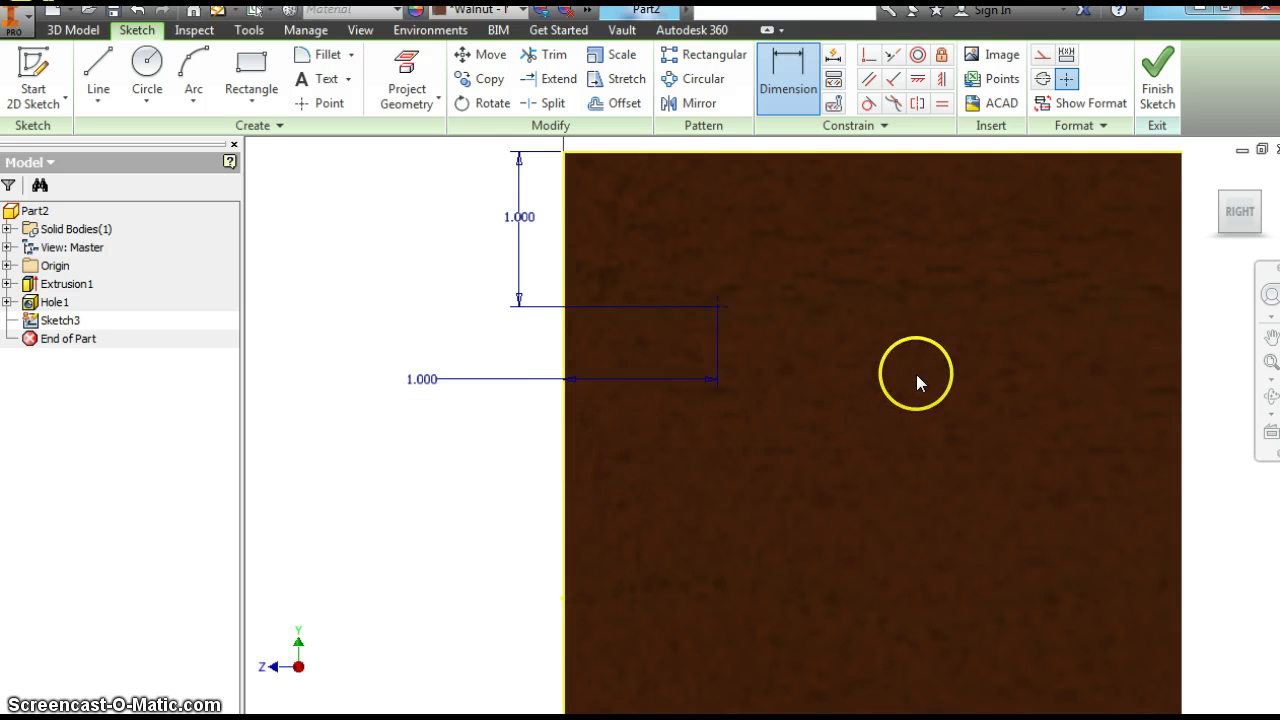
{"action": "right_click_drag", "start_coordinate": [752, 340], "coordinate": [791, 306]}
{"action": "left_click", "coordinate": [797, 366]}
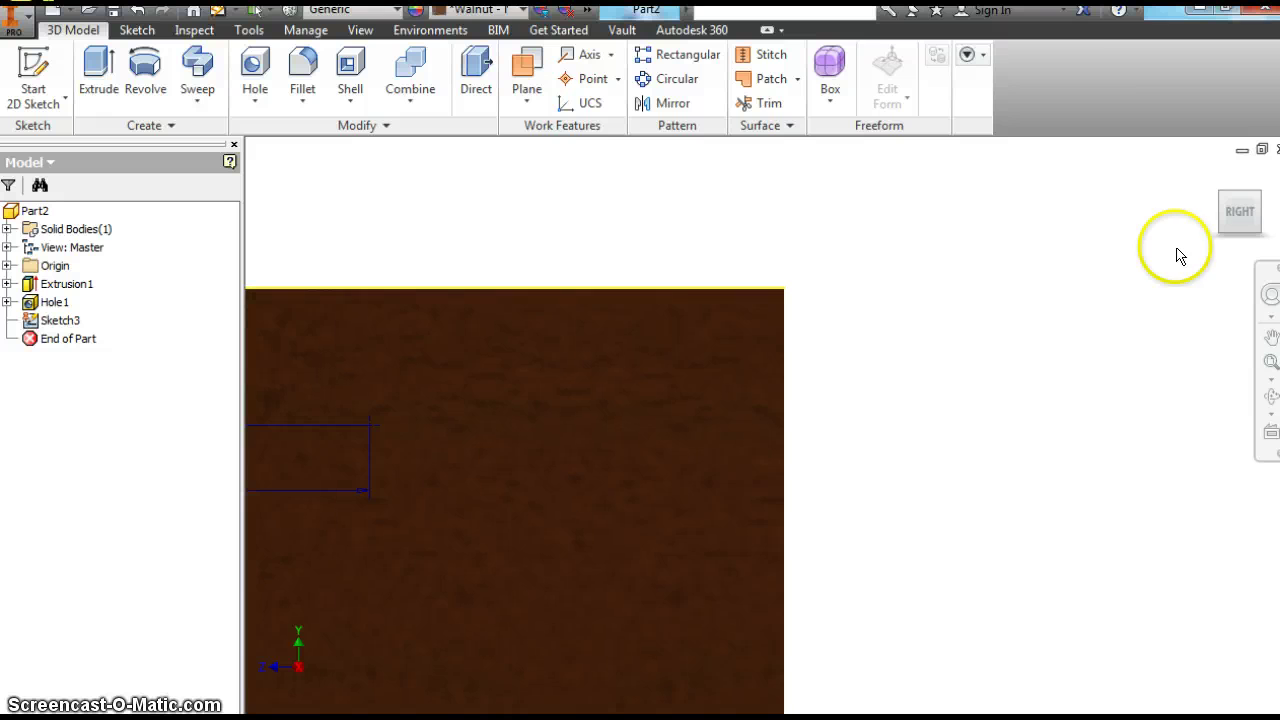
{"action": "left_click", "coordinate": [1240, 216]}
{"action": "left_click", "coordinate": [1037, 277]}
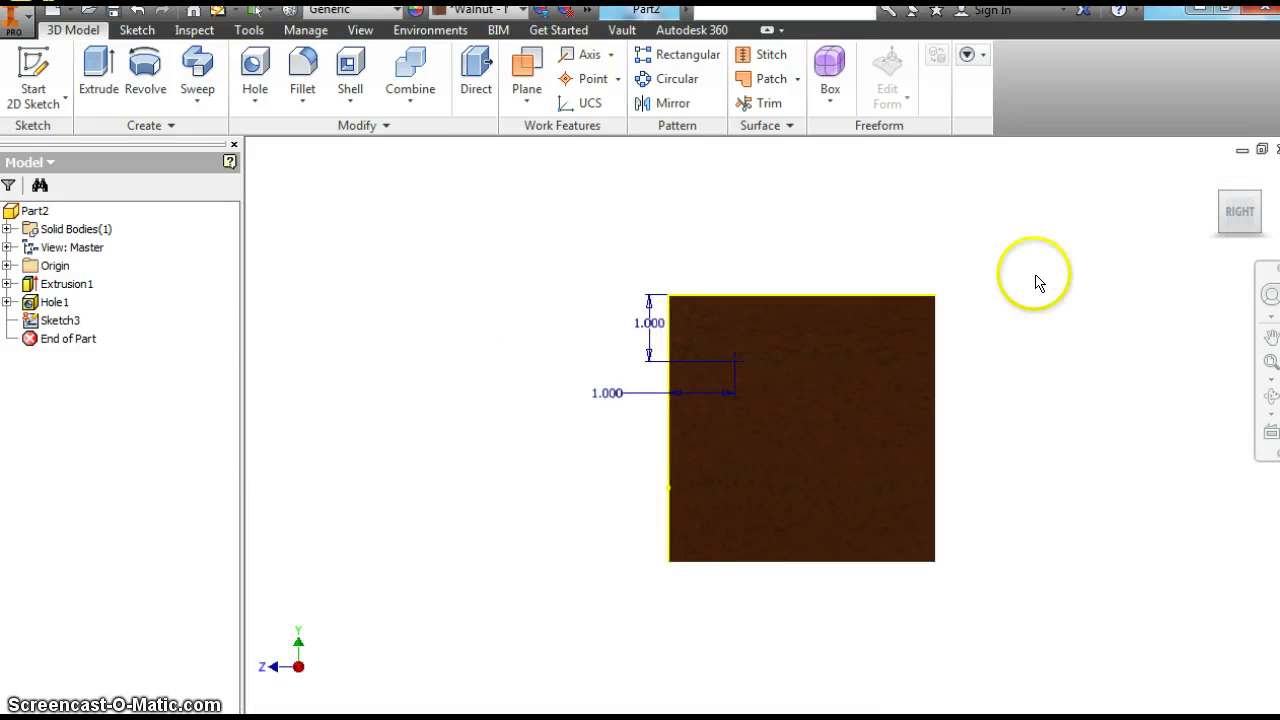
{"action": "left_click", "coordinate": [1271, 340]}
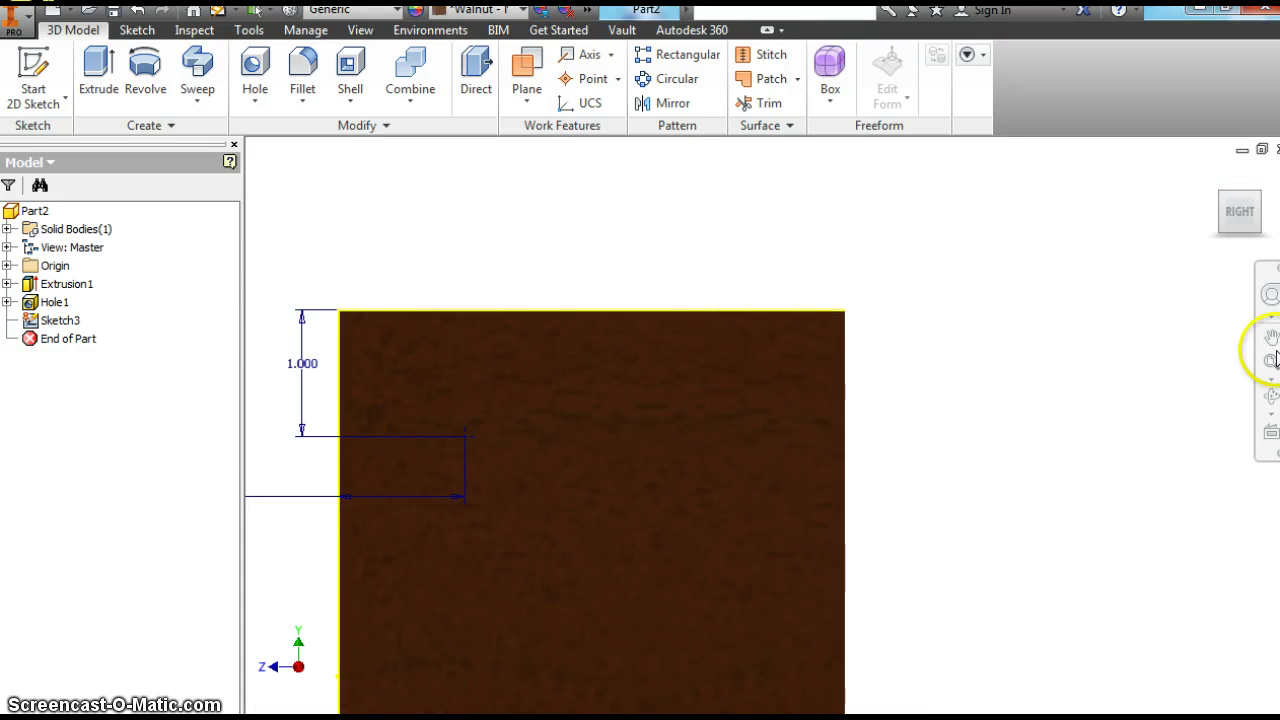
{"action": "left_click_drag", "start_coordinate": [581, 502], "coordinate": [688, 402]}
{"action": "right_click", "coordinate": [1063, 380]}
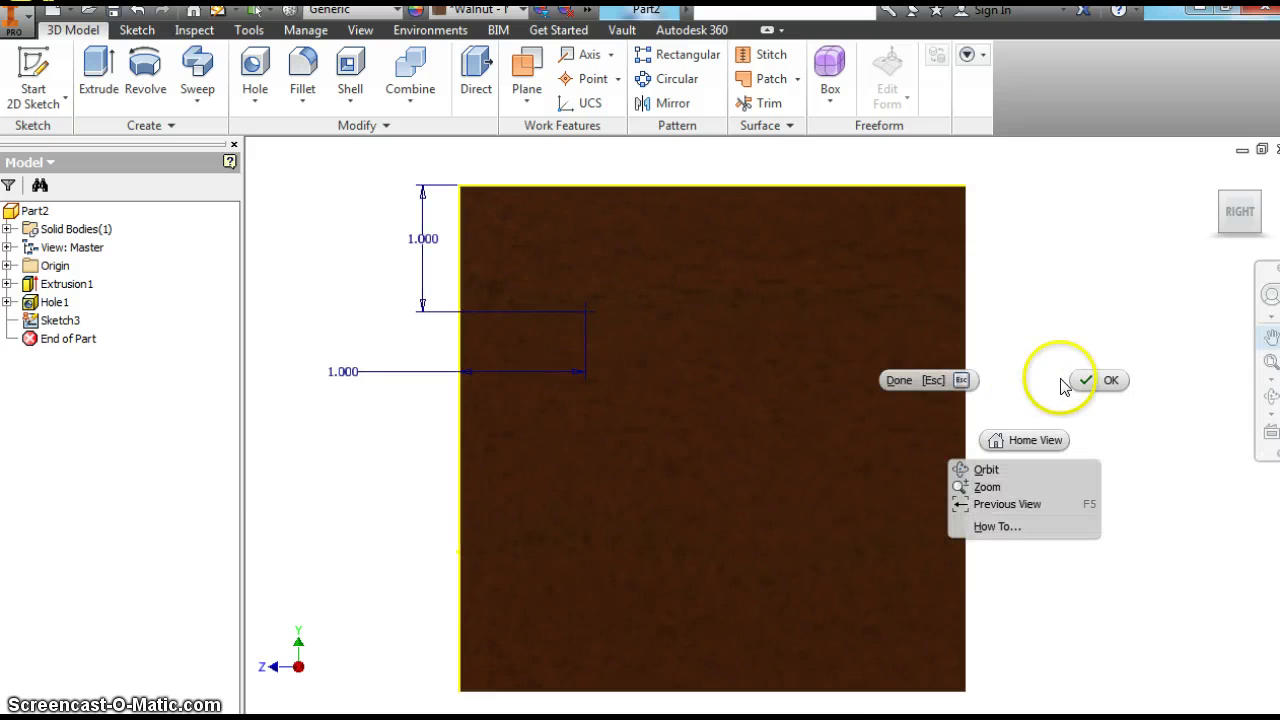
{"action": "left_click", "coordinate": [1086, 378]}
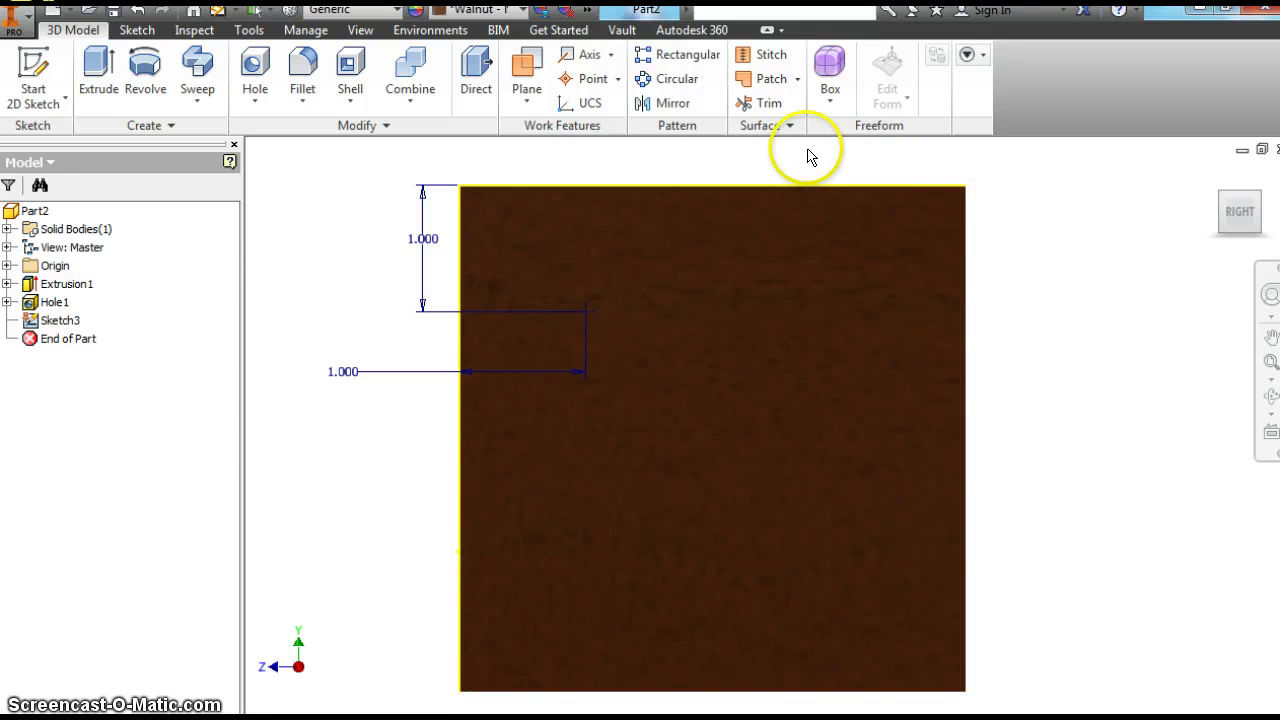
{"action": "left_click", "coordinate": [672, 56]}
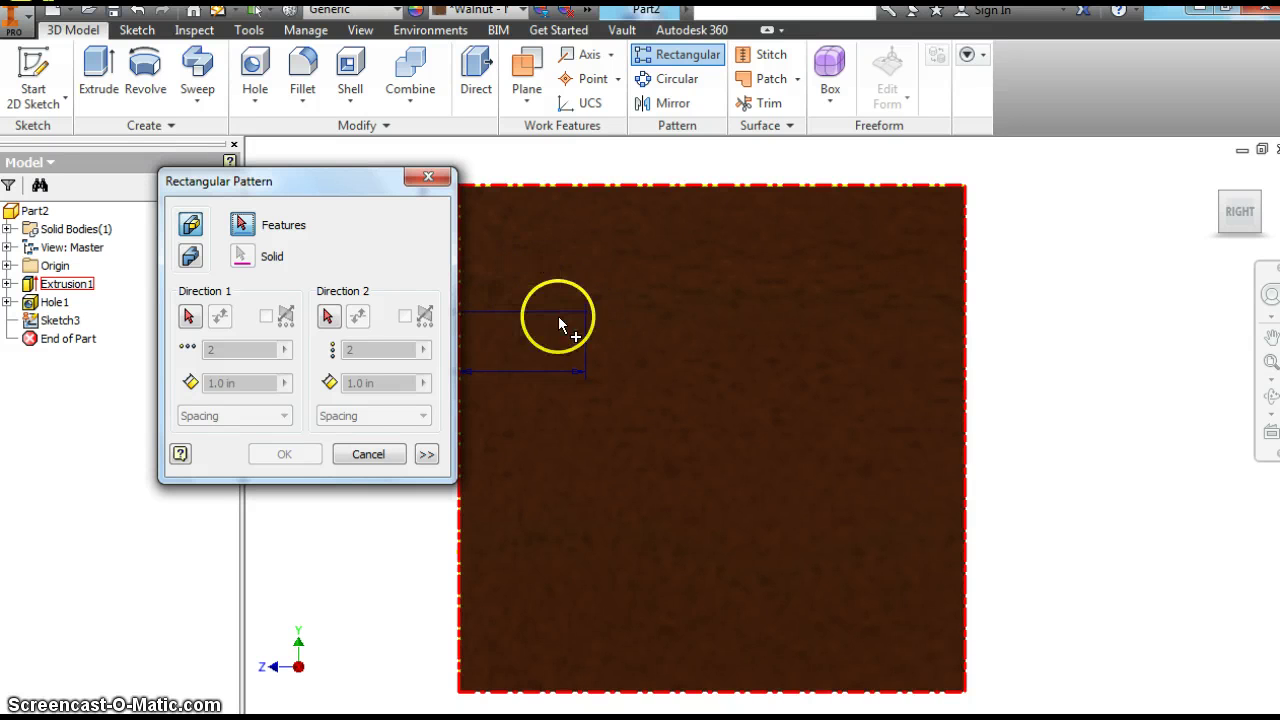
{"action": "left_click", "coordinate": [368, 454]}
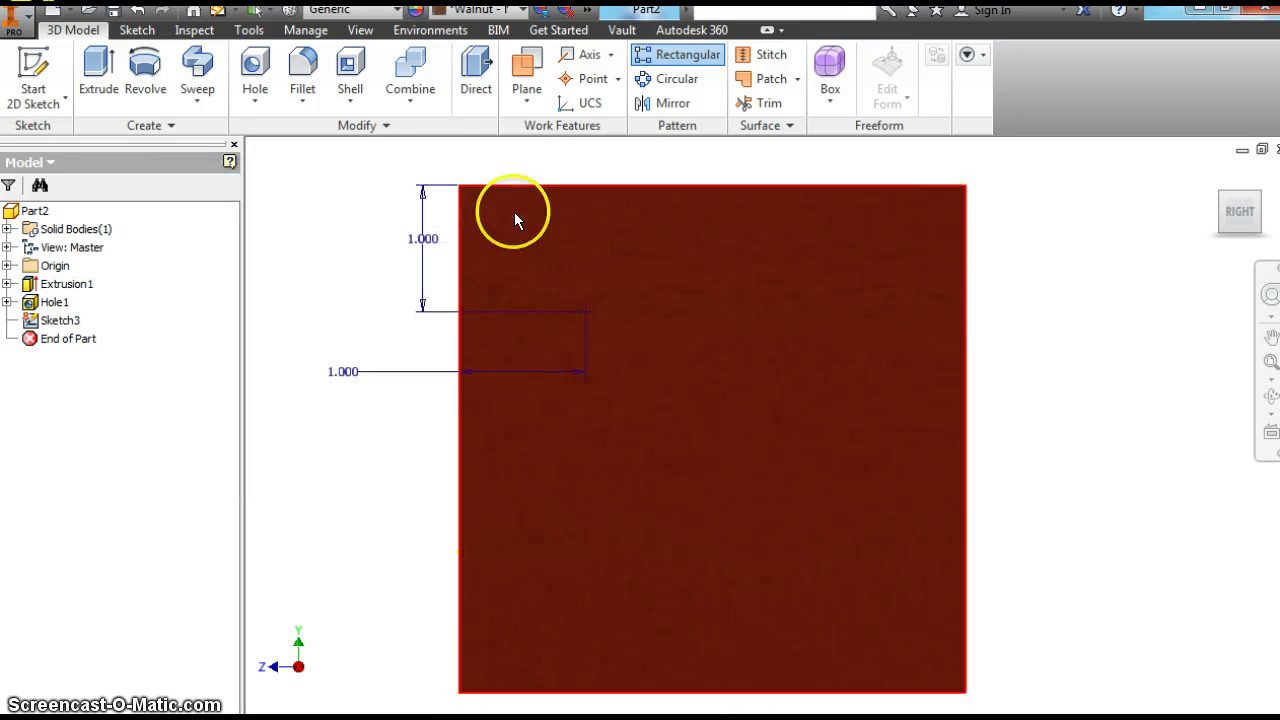
Start a simple drilled hole at the right face's sketch point, with a depth of 1 in and a diameter of 0.25 in
{"action": "left_click", "coordinate": [263, 57]}
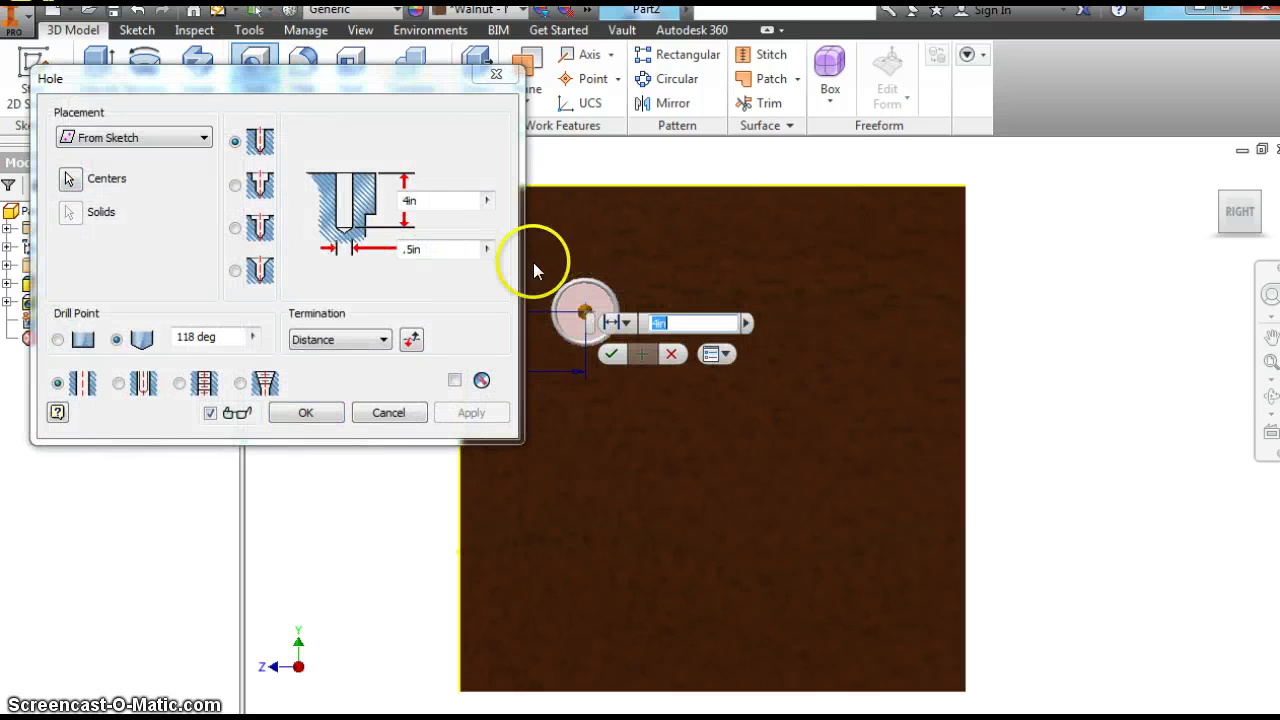
{"action": "left_click", "coordinate": [410, 201]}
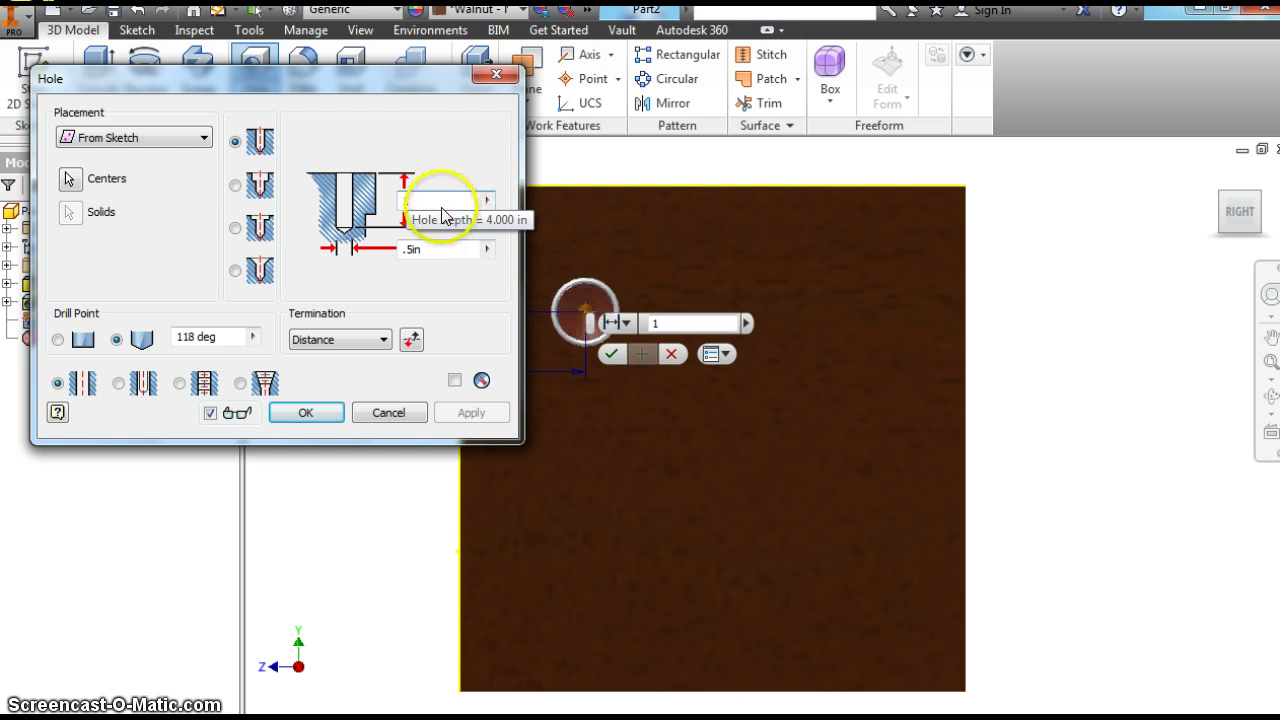
{"action": "left_click", "coordinate": [411, 250]}
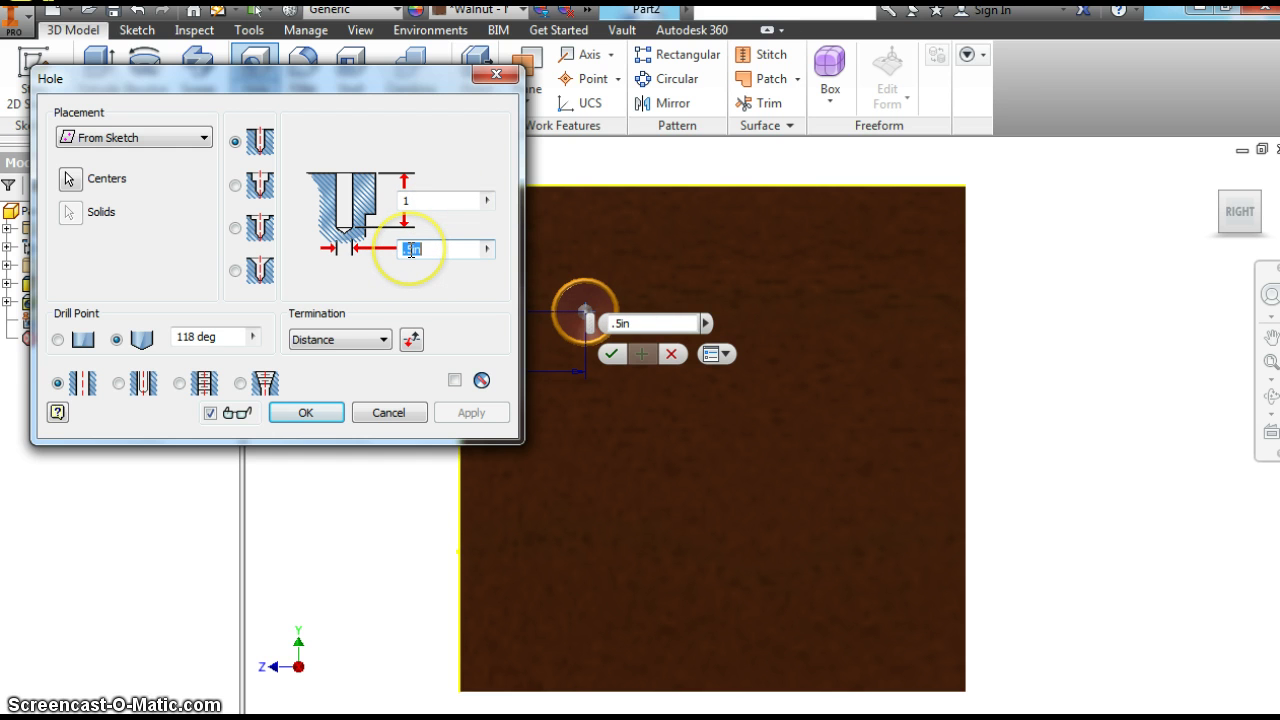
{"action": "type", "text": ".25"}
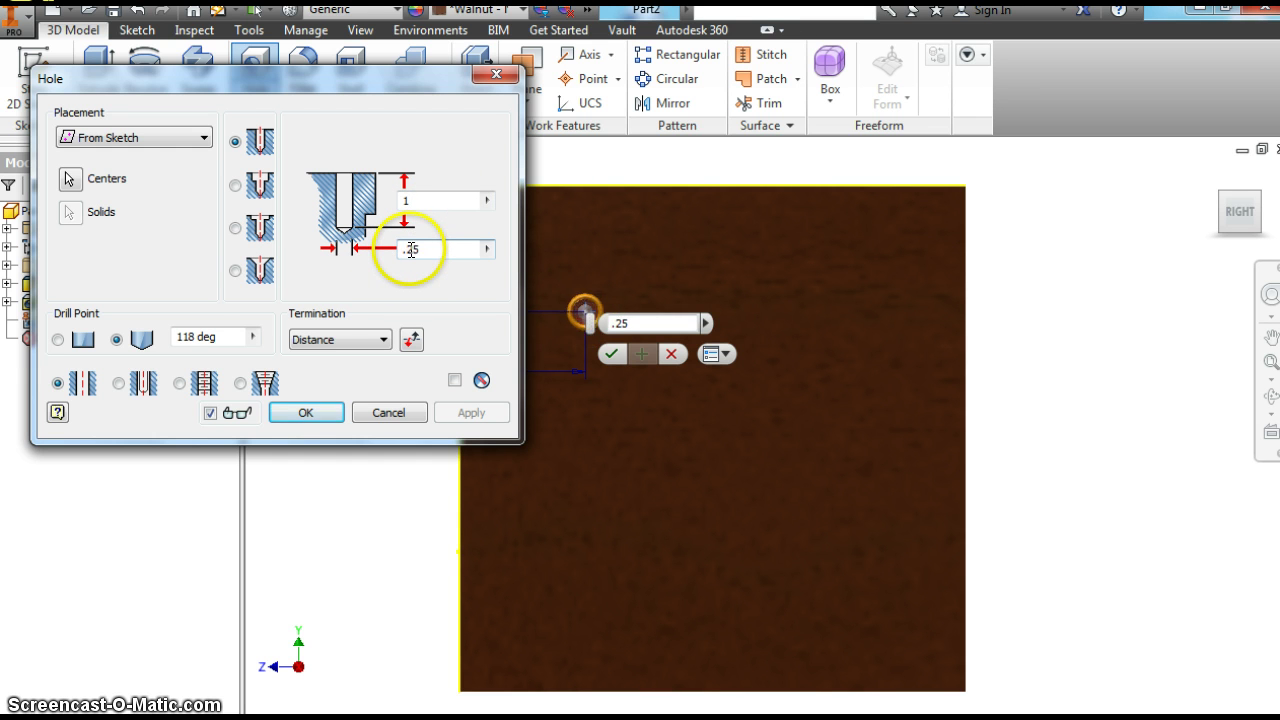
Make the hole tapped with ANSI Unified Screw Threads, size 0.25, designation 1/4-20 UNC, class 2B, and create it
{"action": "left_click", "coordinate": [181, 385]}
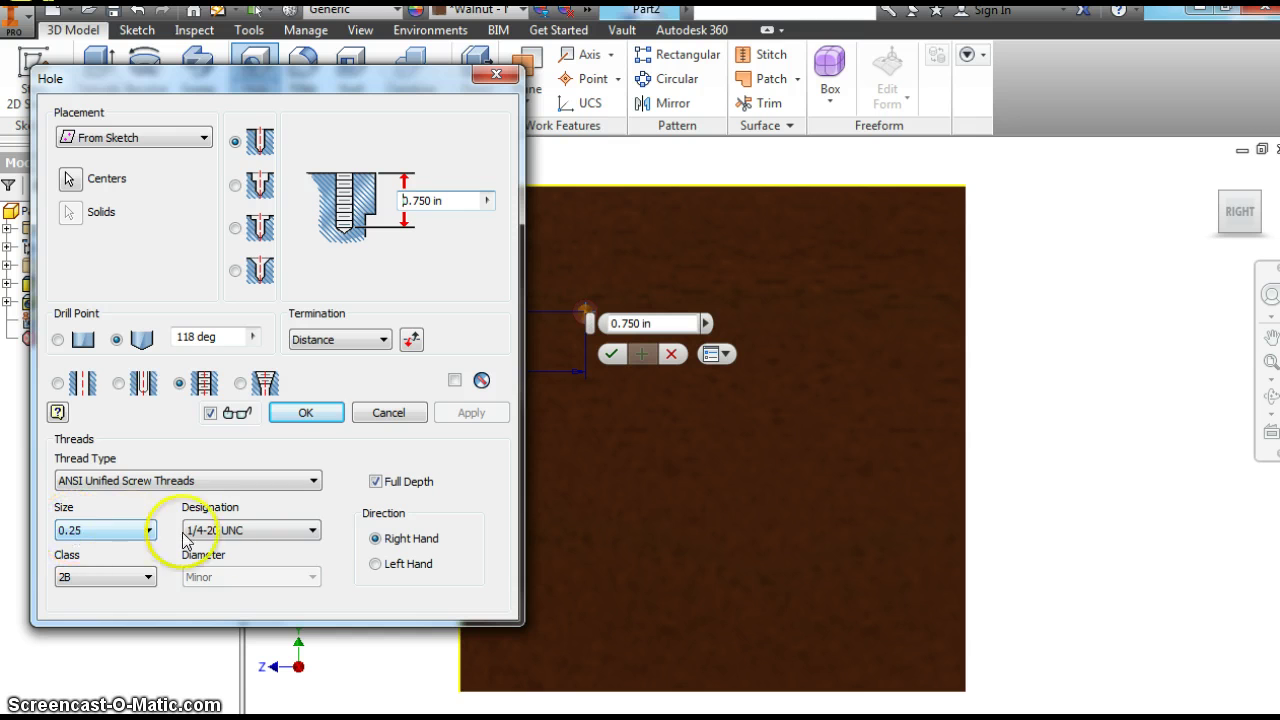
{"action": "left_click", "coordinate": [222, 531]}
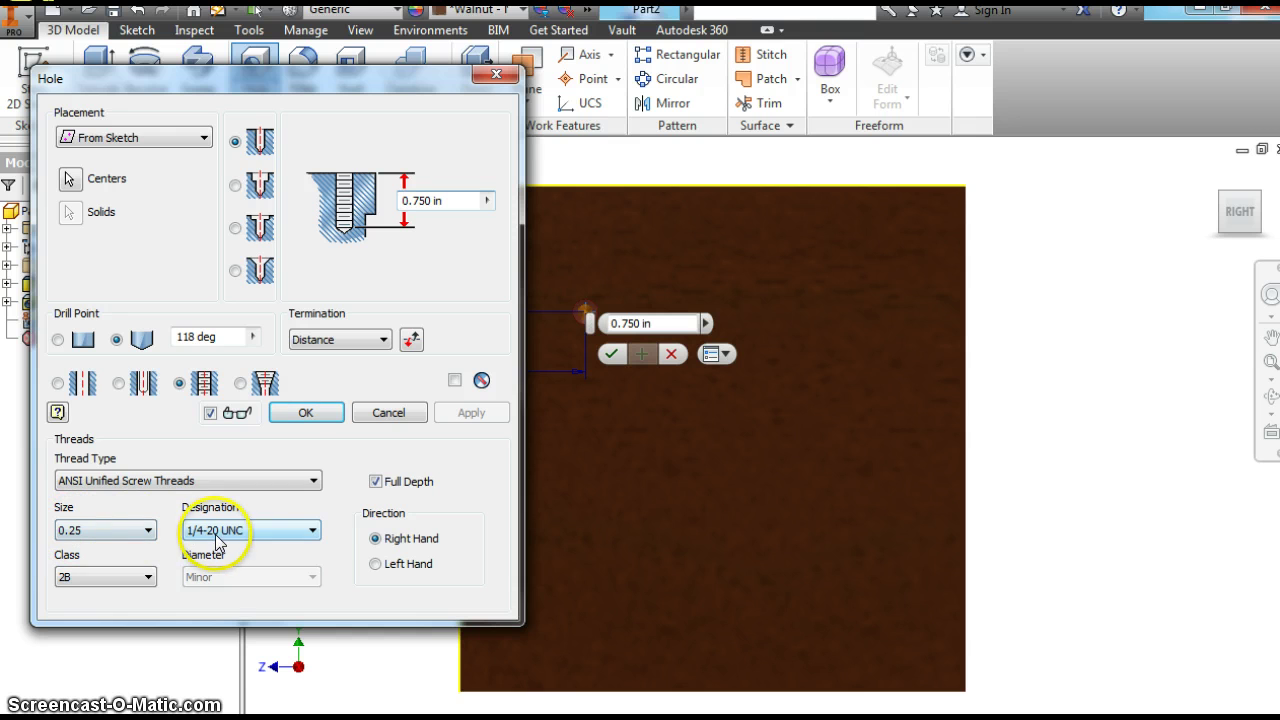
{"action": "left_click", "coordinate": [312, 532]}
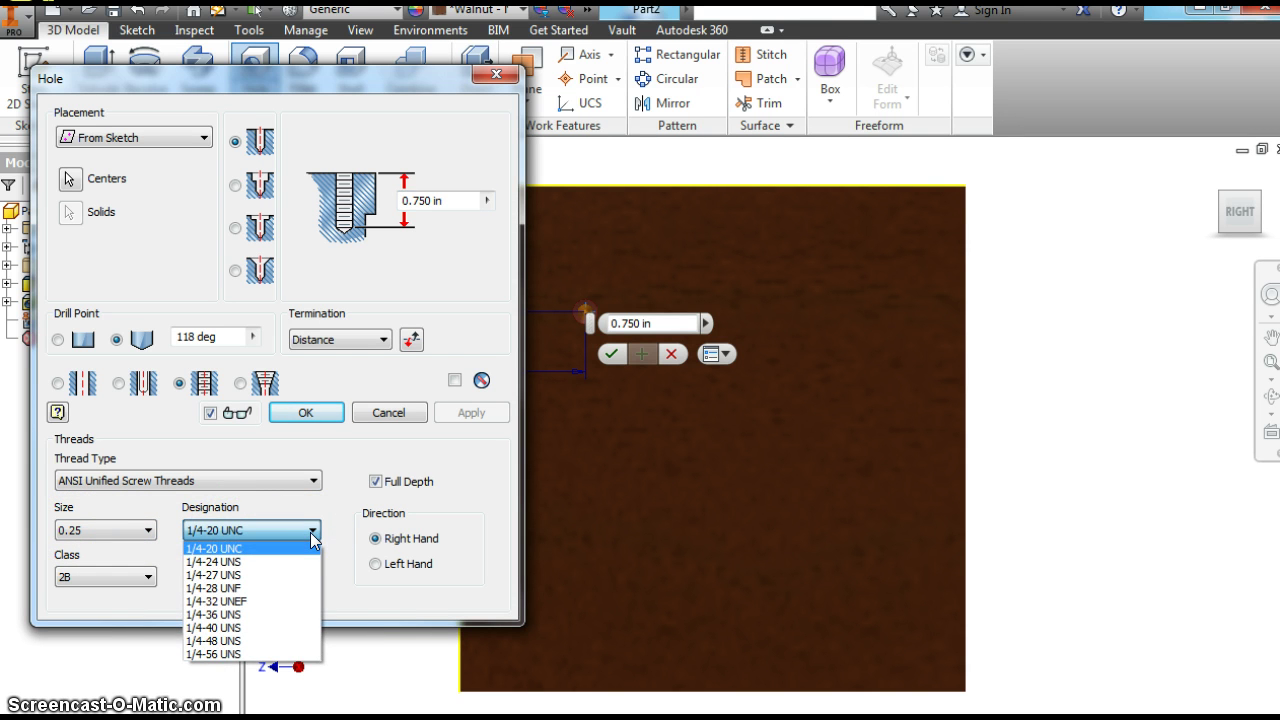
{"action": "left_click", "coordinate": [311, 533]}
{"action": "left_click", "coordinate": [100, 578]}
{"action": "left_click", "coordinate": [265, 462]}
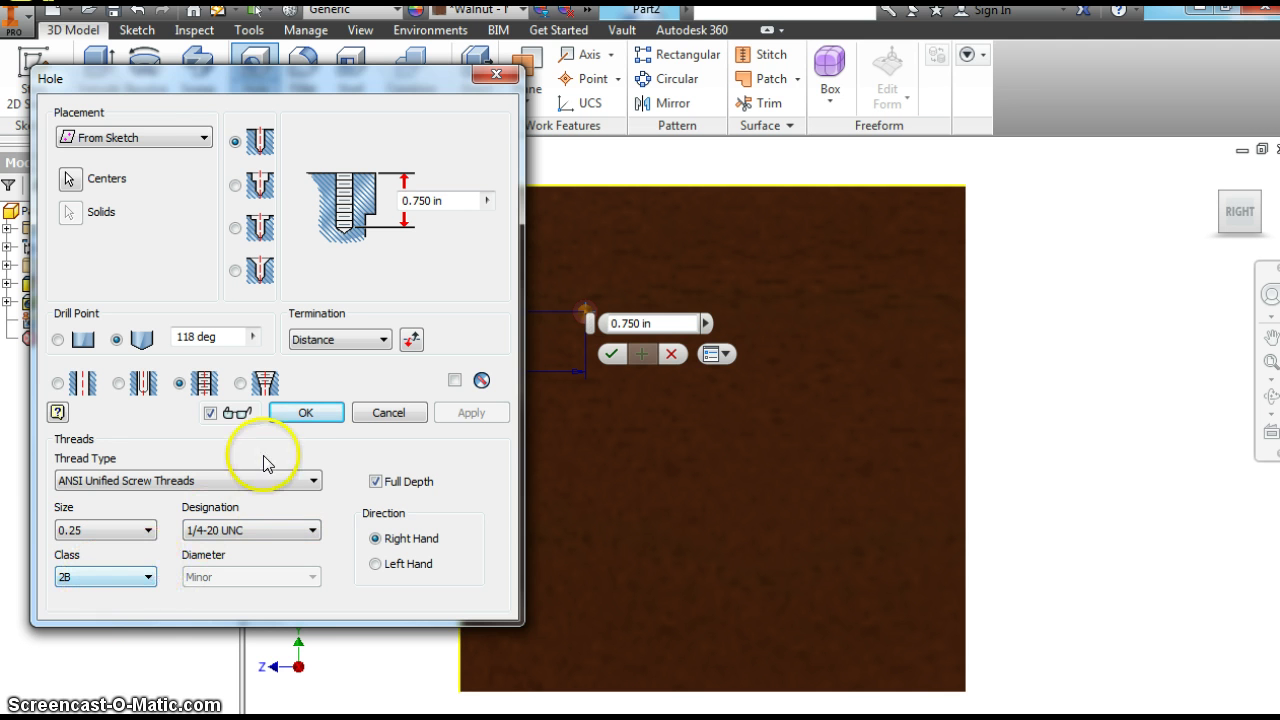
{"action": "left_click", "coordinate": [298, 411]}
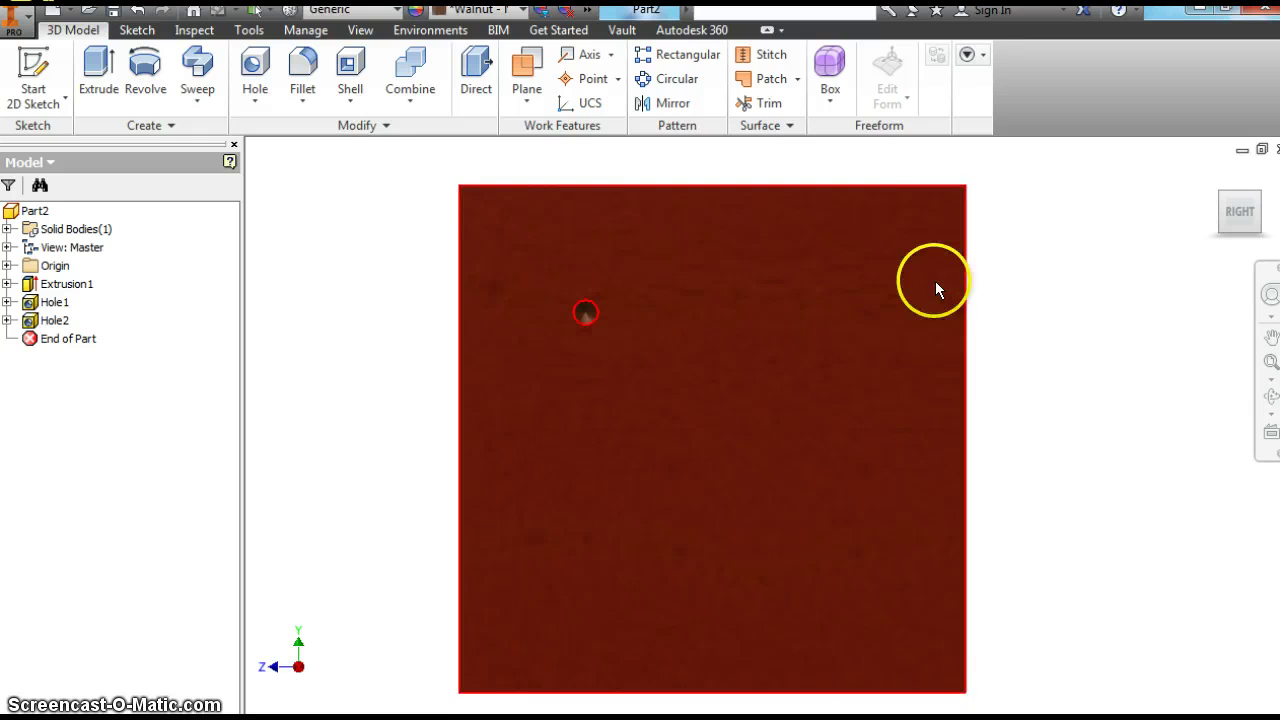
Edit the tapped hole on the right face into a simple hole with a depth of 1 in
{"action": "double_click", "coordinate": [54, 321]}
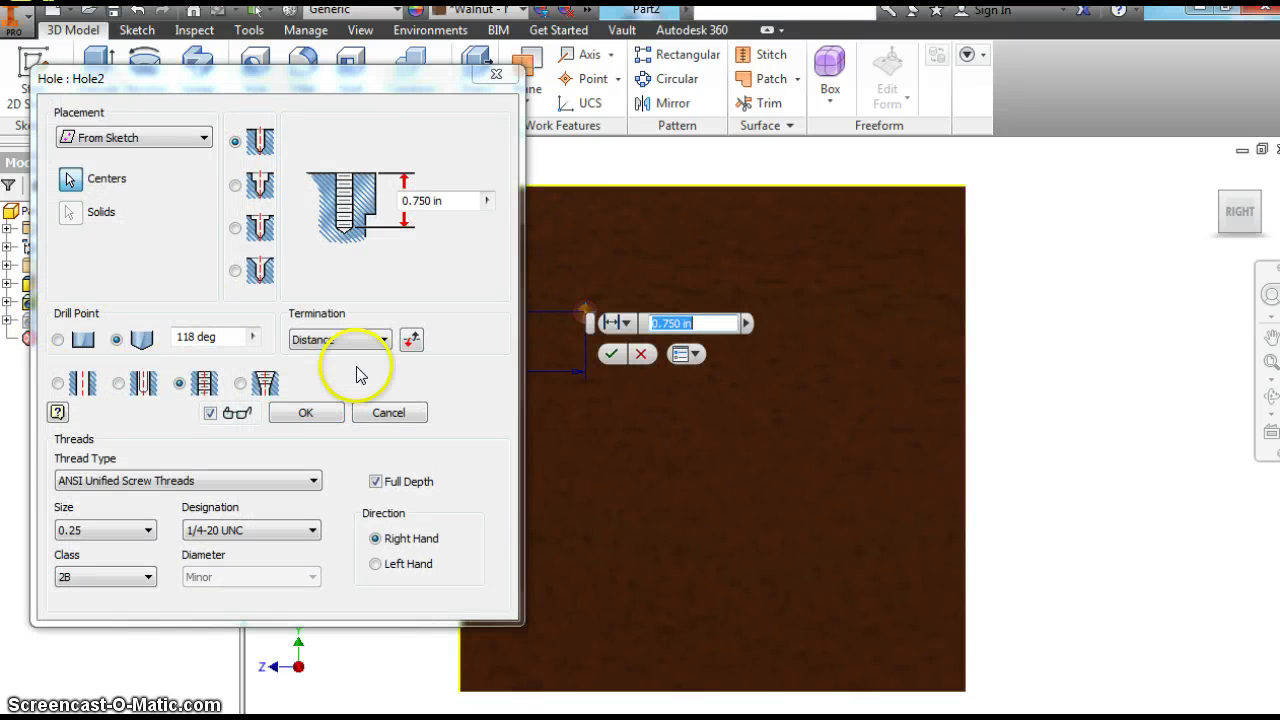
{"action": "left_click", "coordinate": [118, 383]}
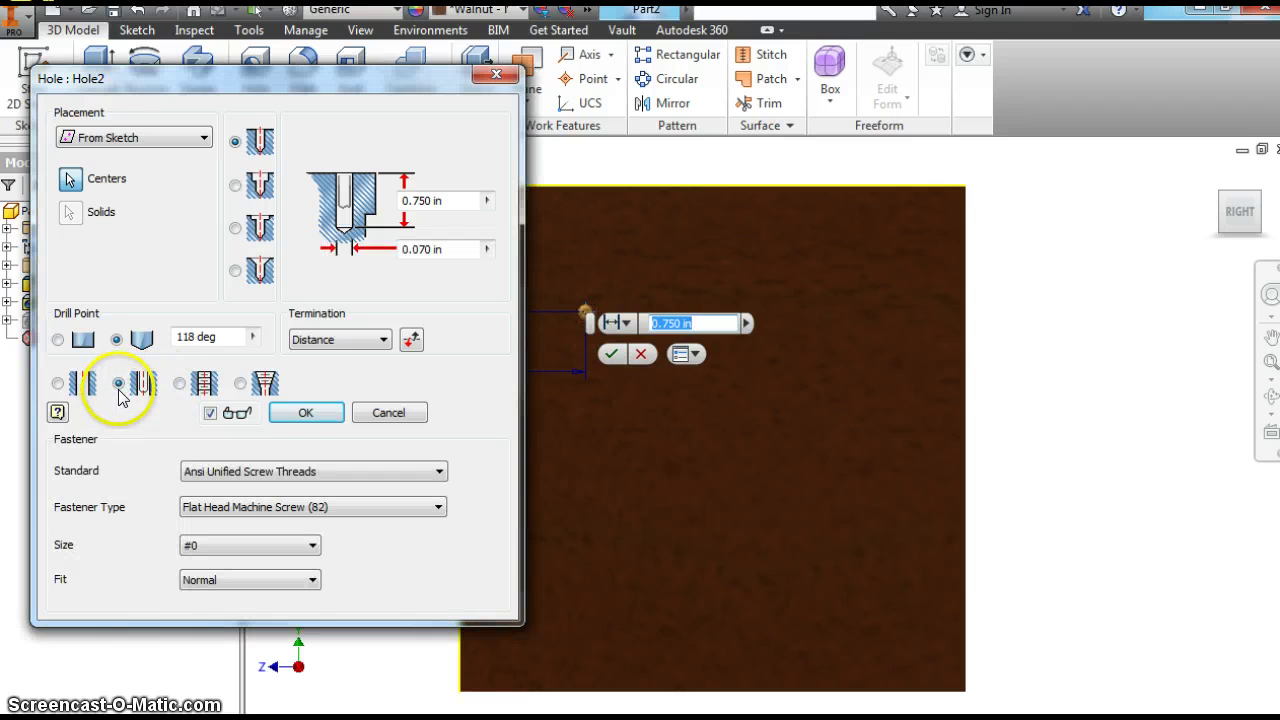
{"action": "left_click", "coordinate": [58, 383]}
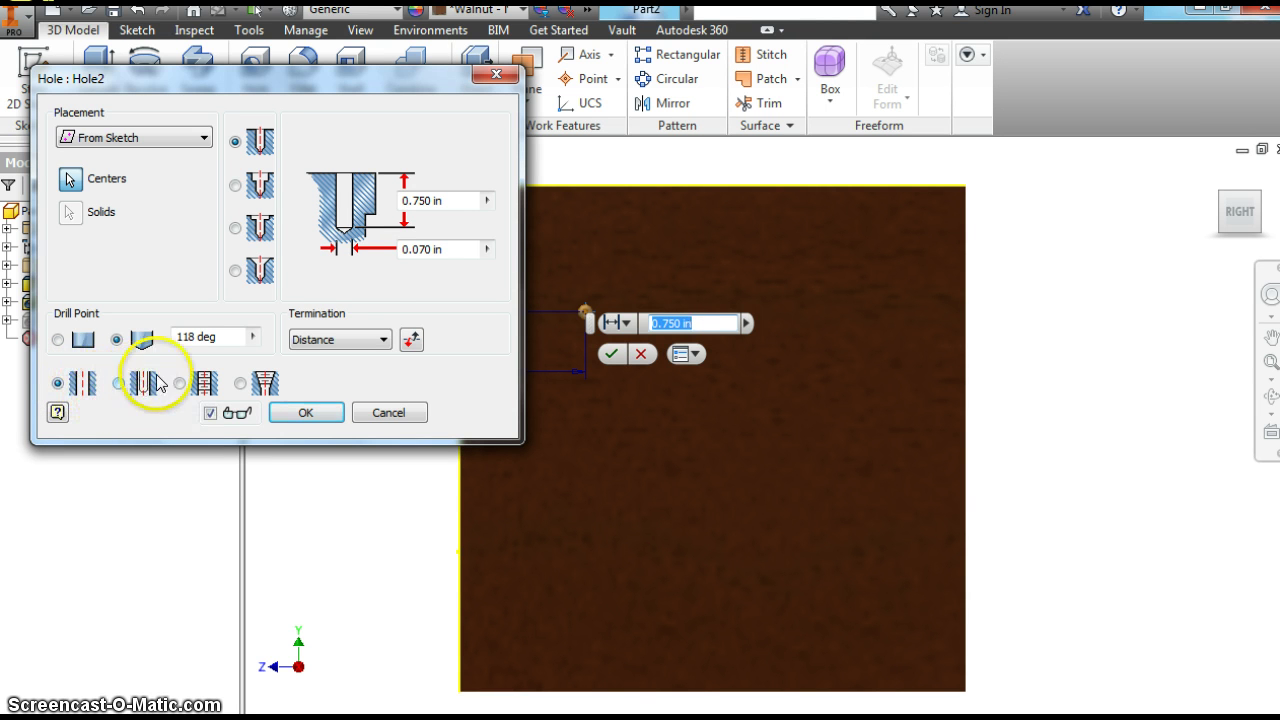
{"action": "left_click", "coordinate": [430, 204]}
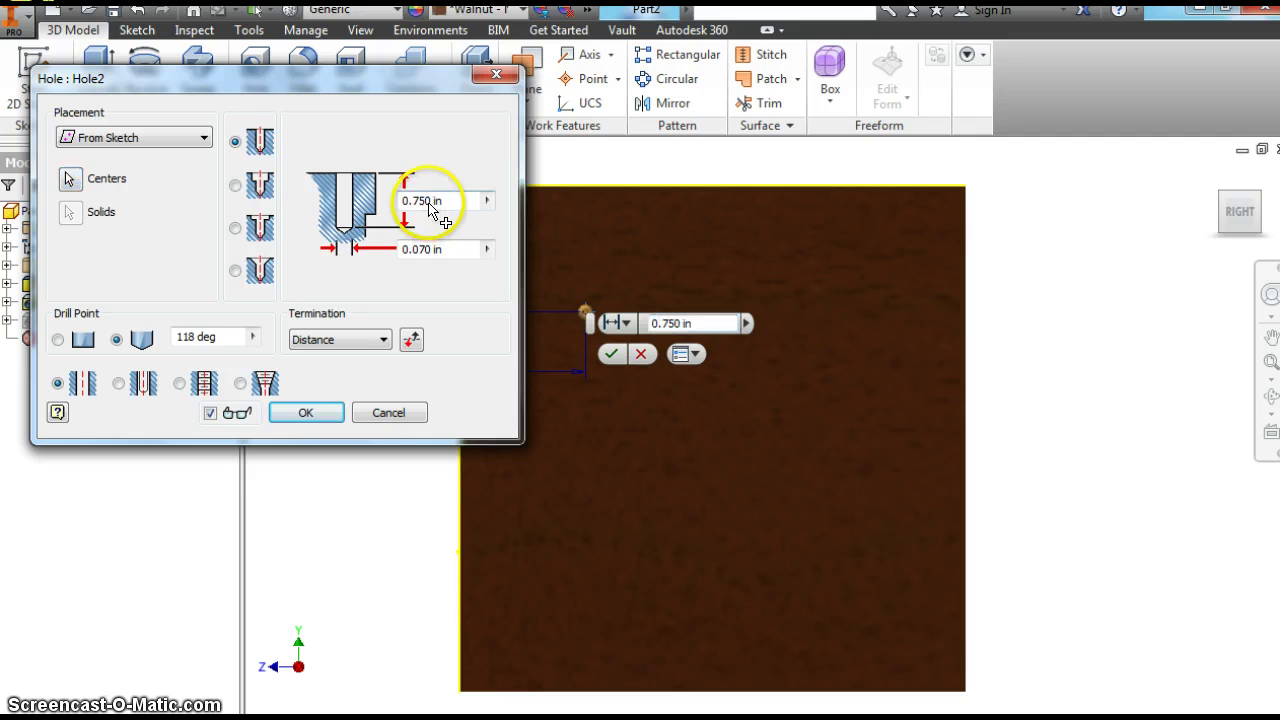
{"action": "type", "text": "1in"}
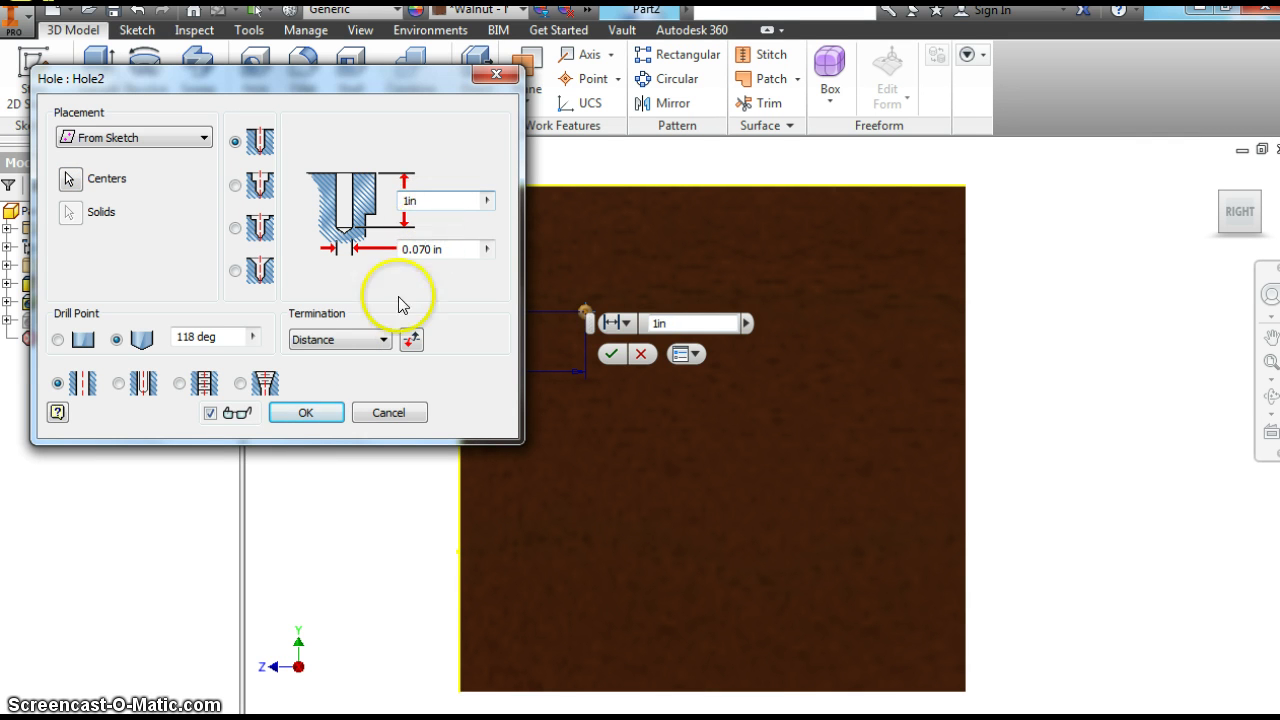
{"action": "left_click", "coordinate": [303, 414]}
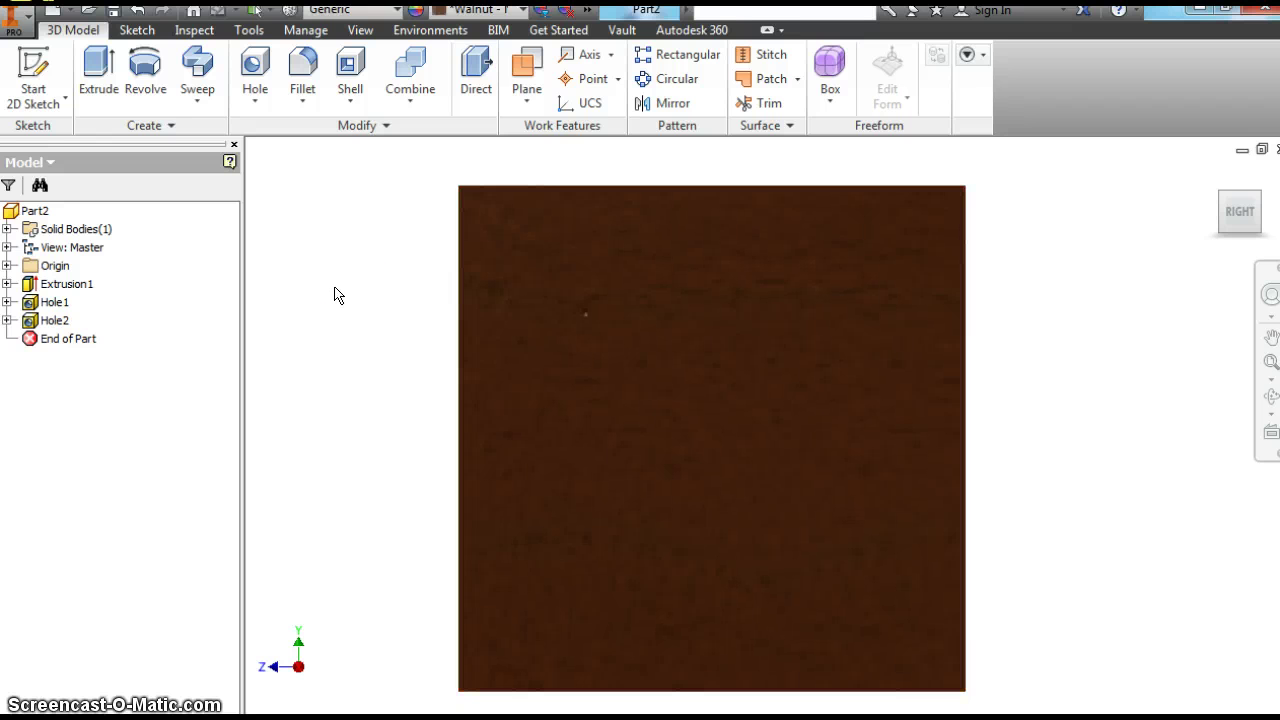
Set the diameter of the right face's hole to 0.75 in
{"action": "double_click", "coordinate": [54, 320]}
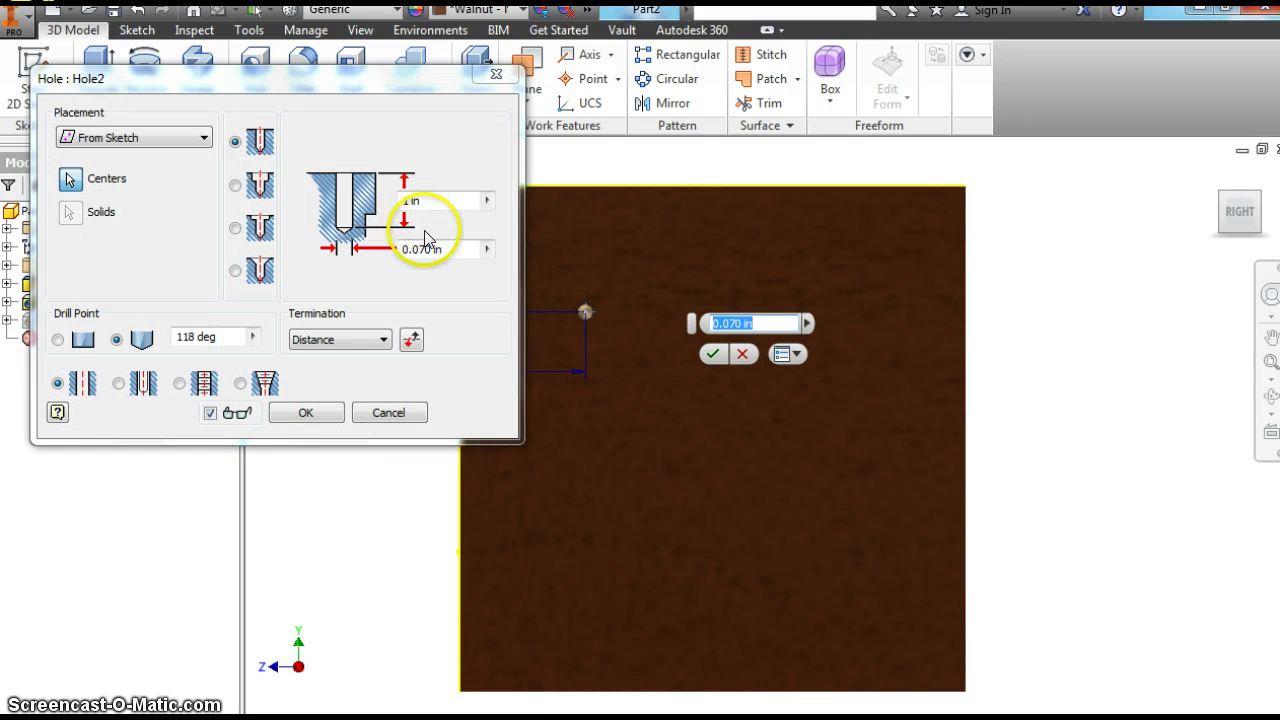
{"action": "double_click", "coordinate": [426, 248]}
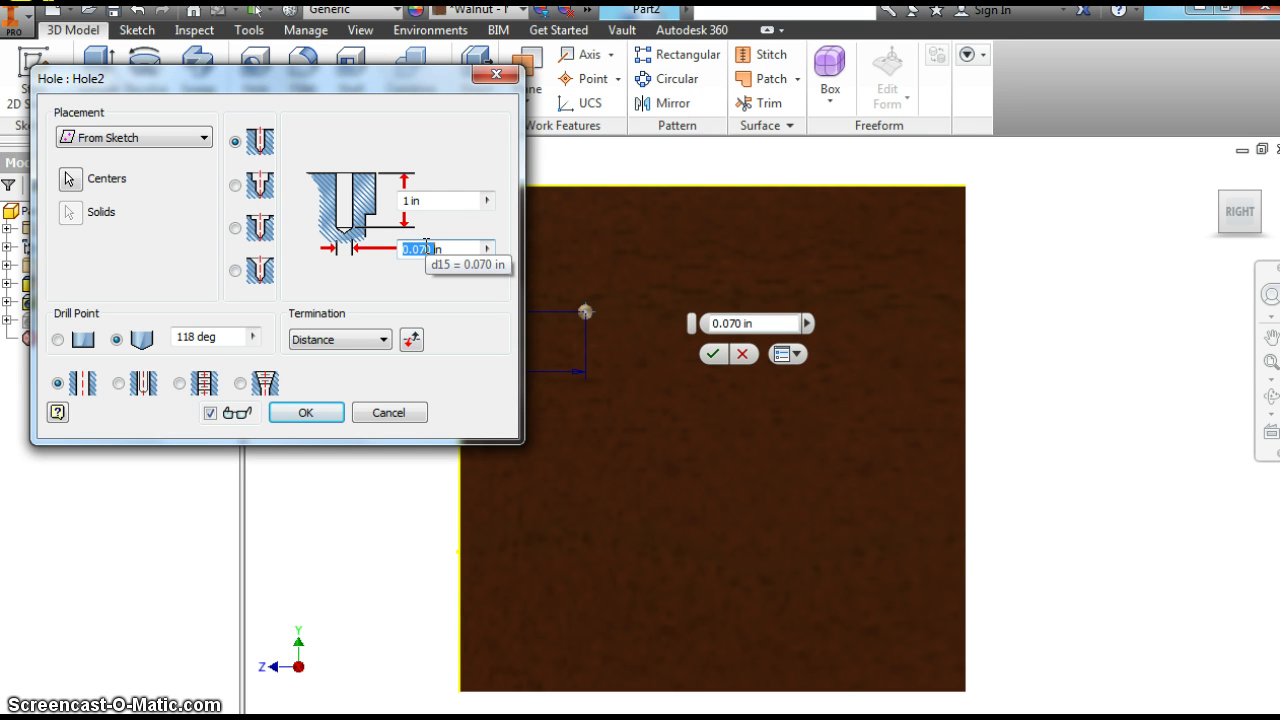
{"action": "type", "text": "."}
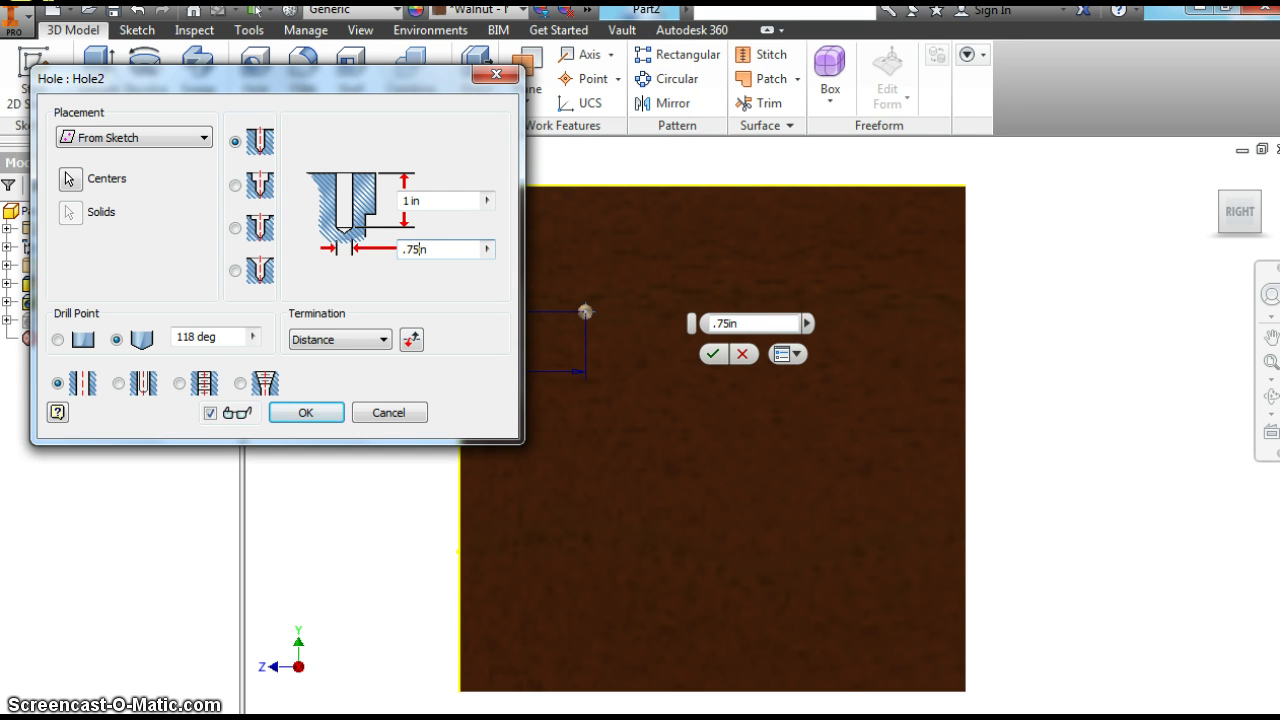
{"action": "type", "text": "75"}
{"action": "key", "text": "Return"}
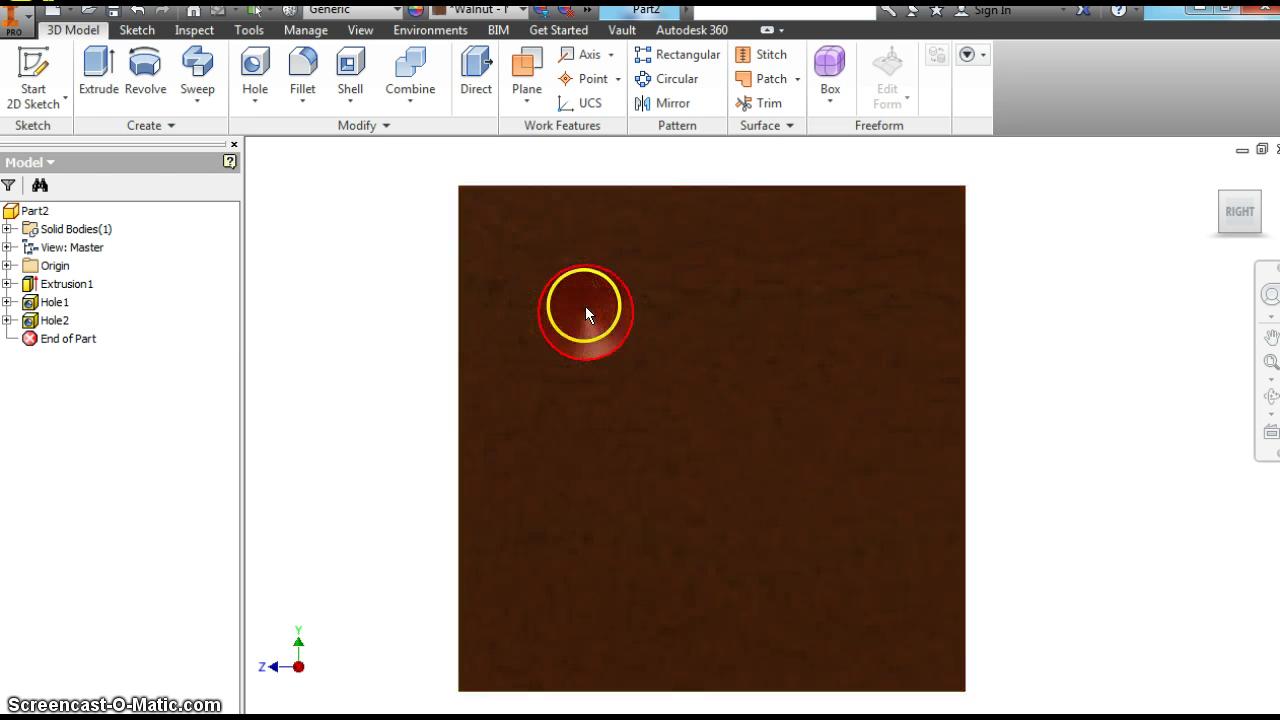
Start a rectangular pattern of the right face's hole, with direction 1 along the face's top edge and direction 2 down its right edge
{"action": "left_click", "coordinate": [672, 54]}
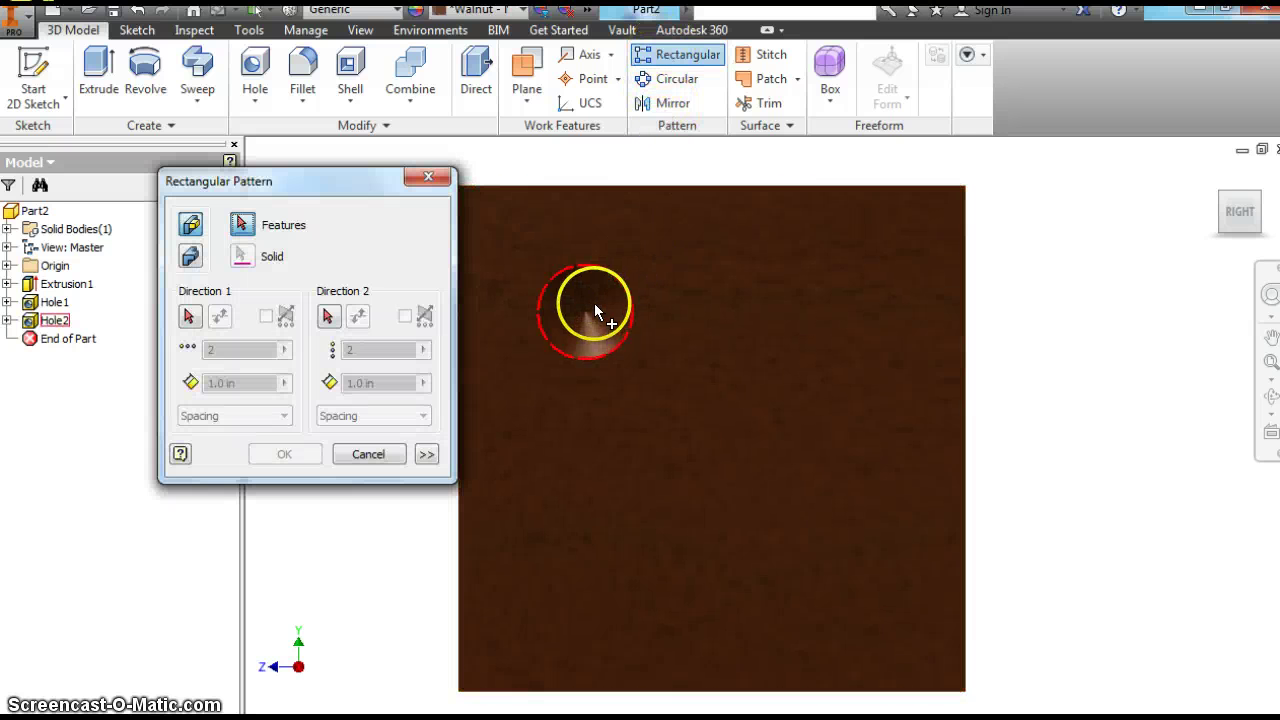
{"action": "left_click", "coordinate": [593, 312]}
{"action": "left_click", "coordinate": [189, 316]}
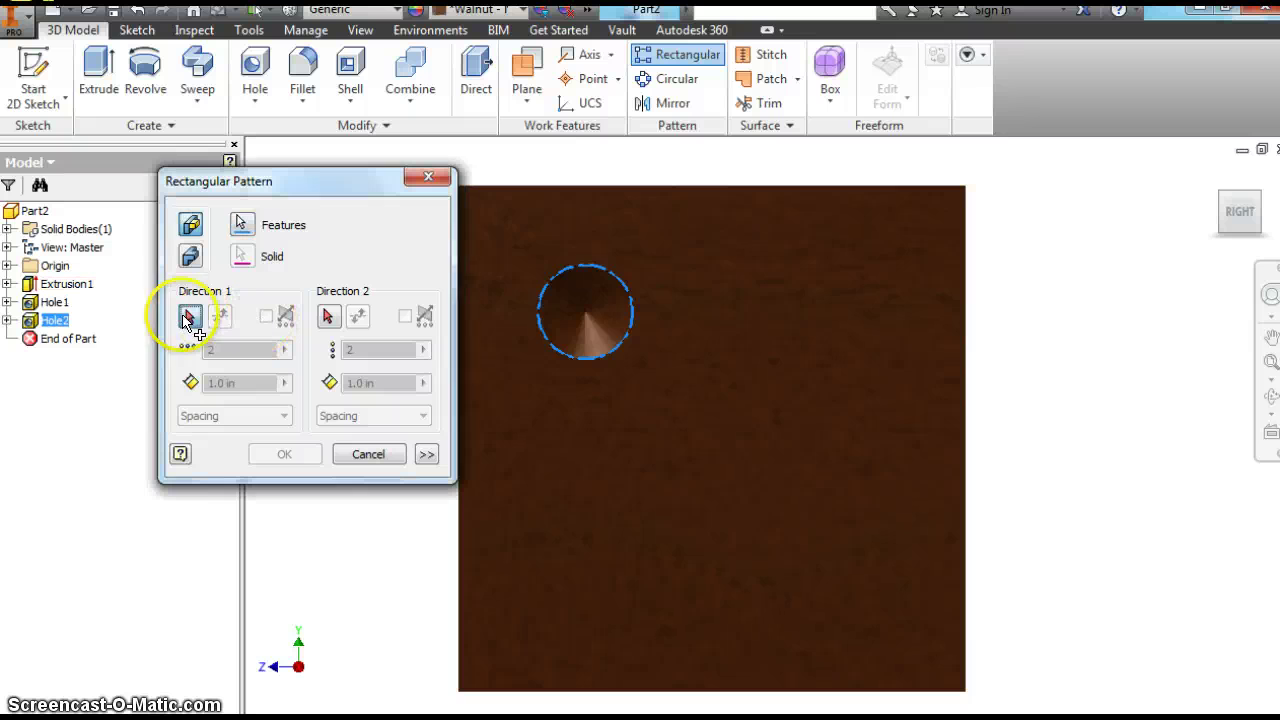
{"action": "left_click", "coordinate": [599, 192]}
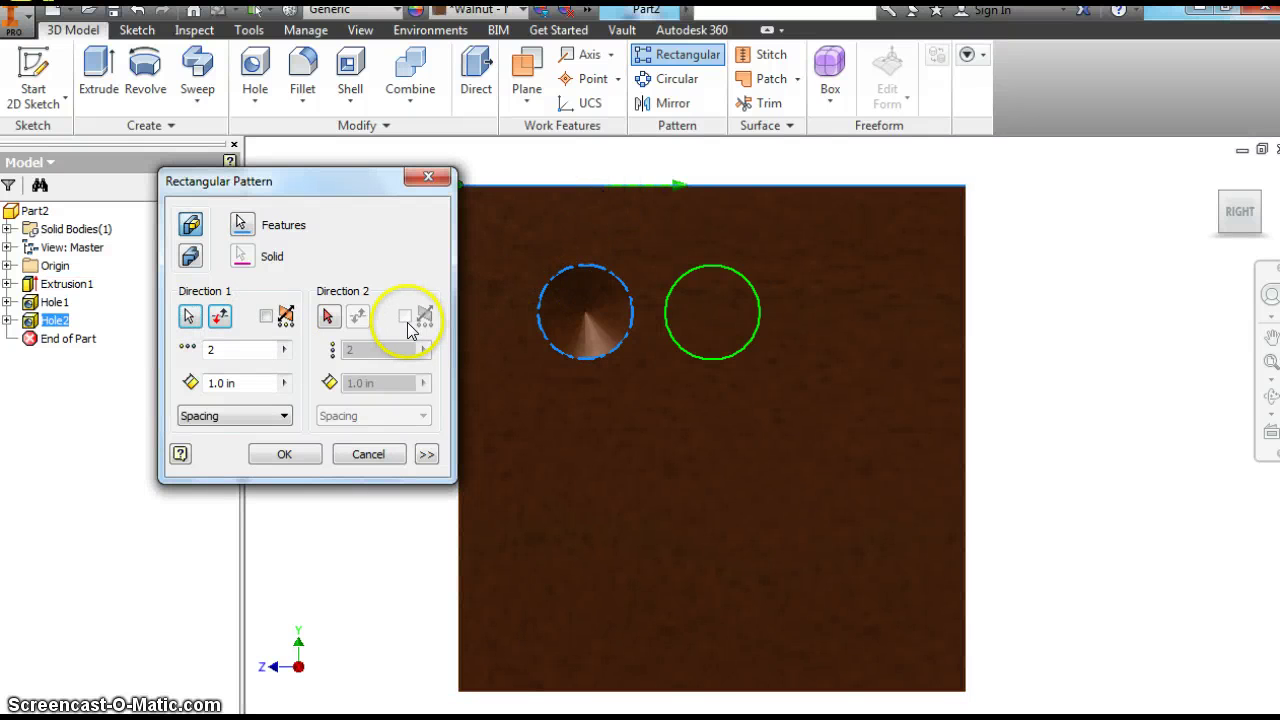
{"action": "left_click", "coordinate": [328, 316]}
{"action": "left_click", "coordinate": [956, 352]}
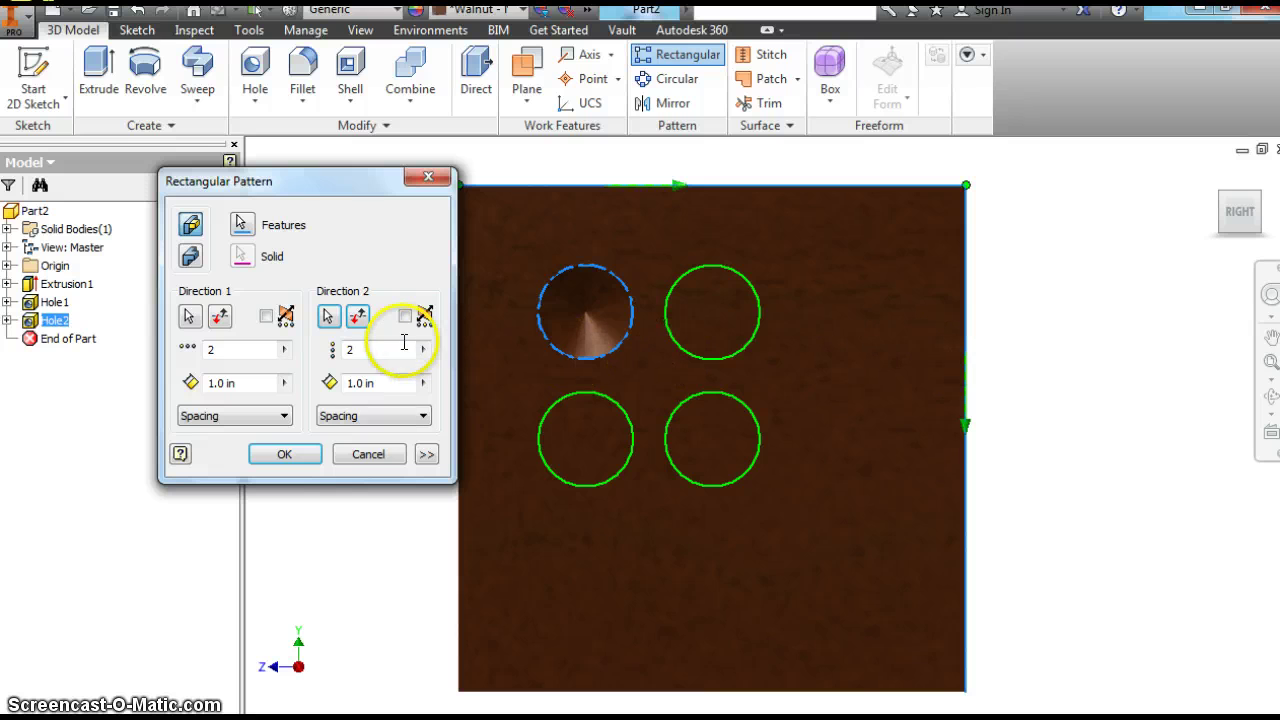
Try reversing each of the two pattern directions and restore the original ones
{"action": "left_click", "coordinate": [358, 317]}
{"action": "left_click", "coordinate": [359, 318]}
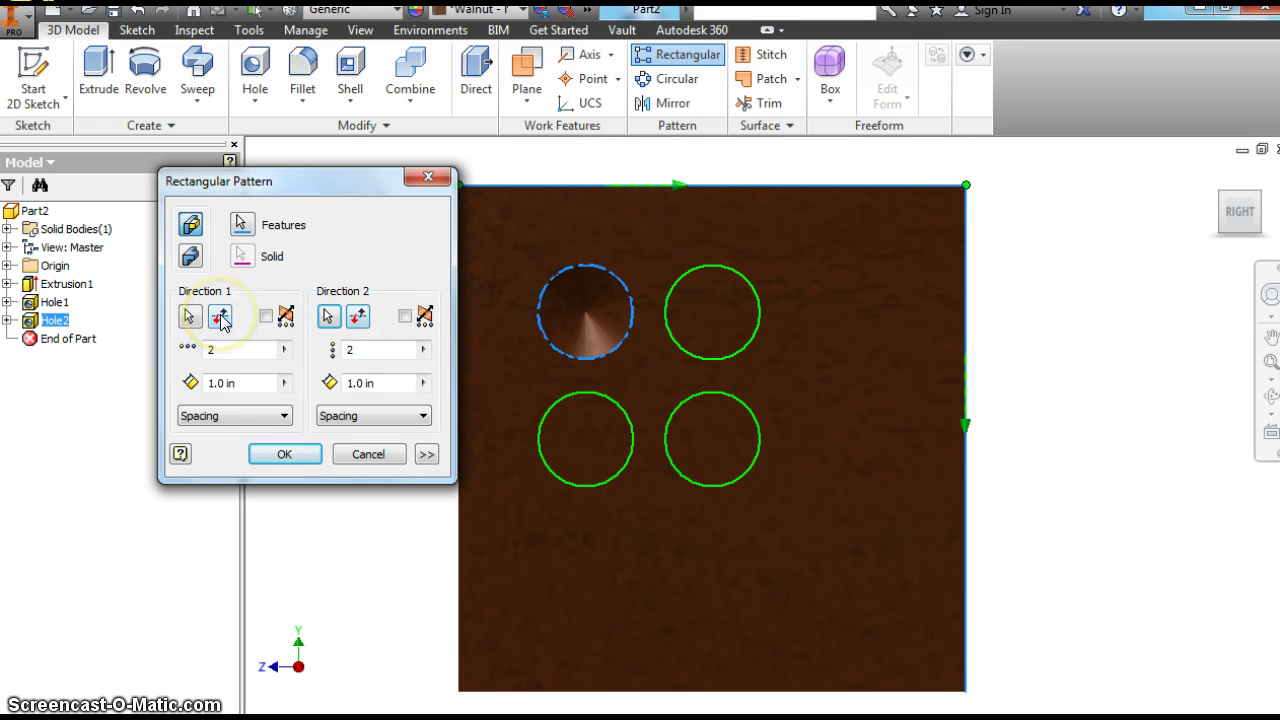
{"action": "left_click", "coordinate": [220, 317]}
{"action": "left_click", "coordinate": [220, 317]}
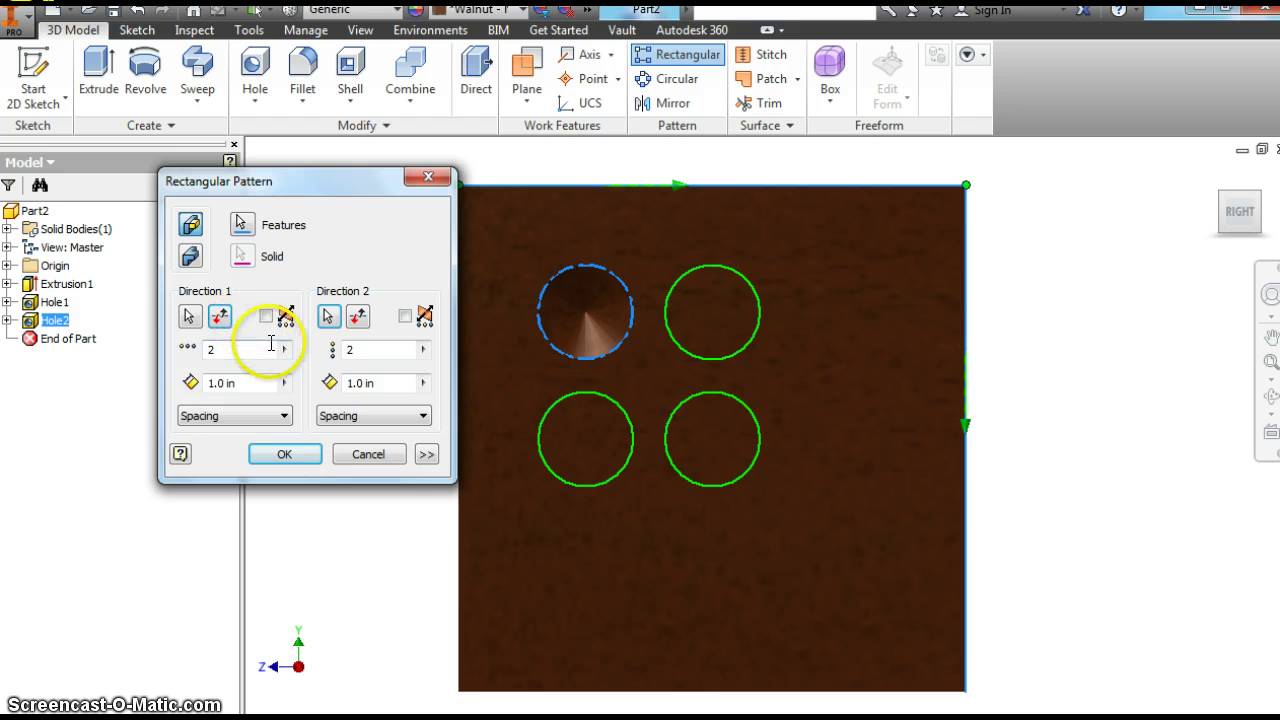
Set the rectangular hole pattern to 3 occurrences in direction 1 and 3 in direction 2
{"action": "left_click", "coordinate": [240, 352]}
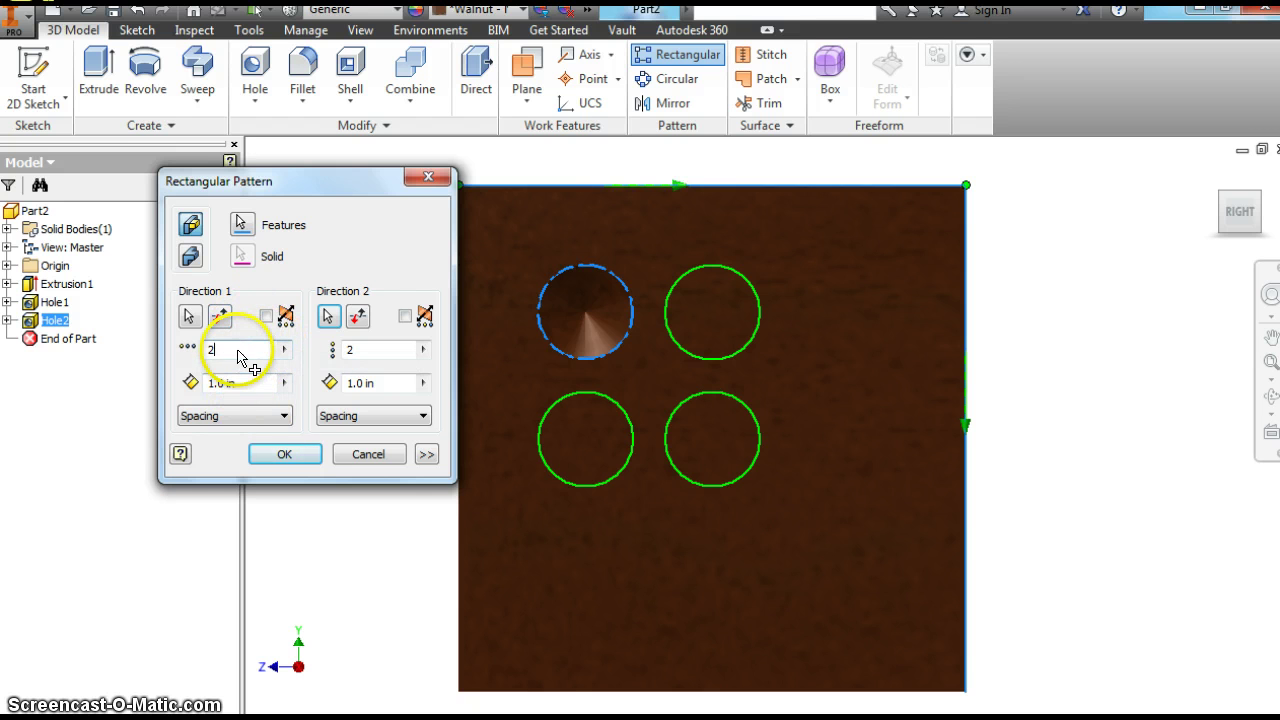
{"action": "type", "text": "3"}
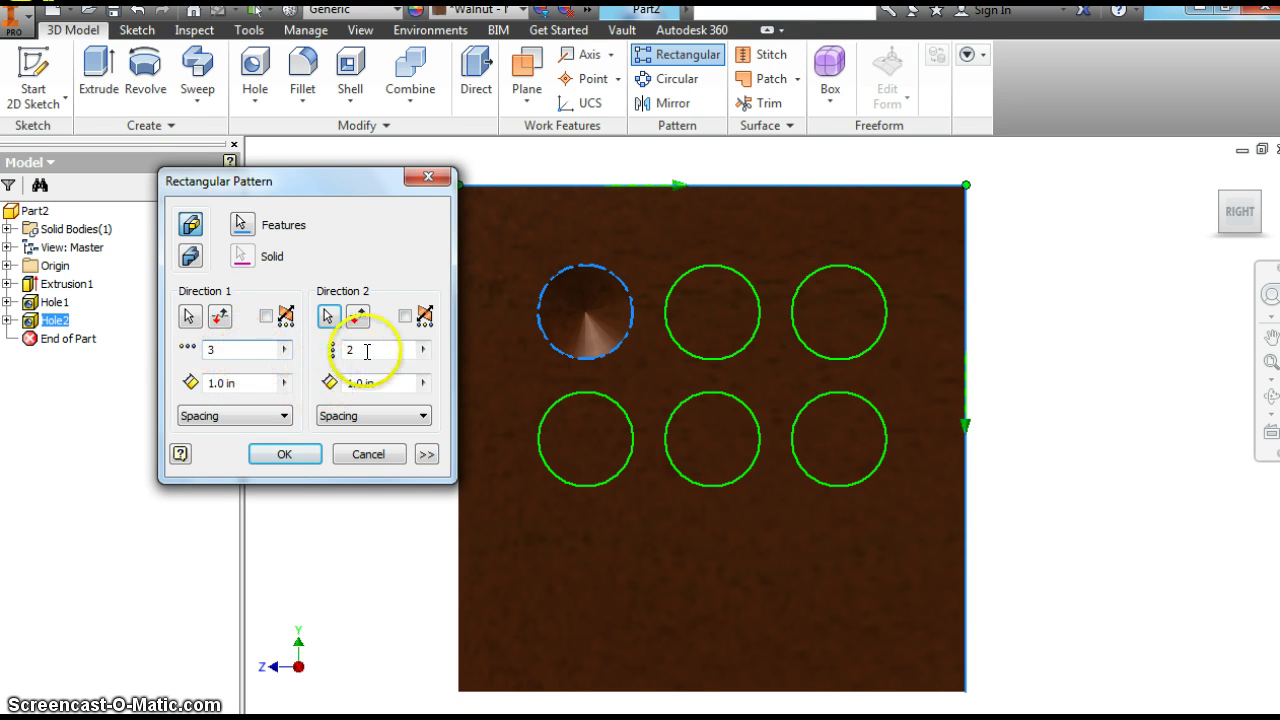
{"action": "type", "text": "3"}
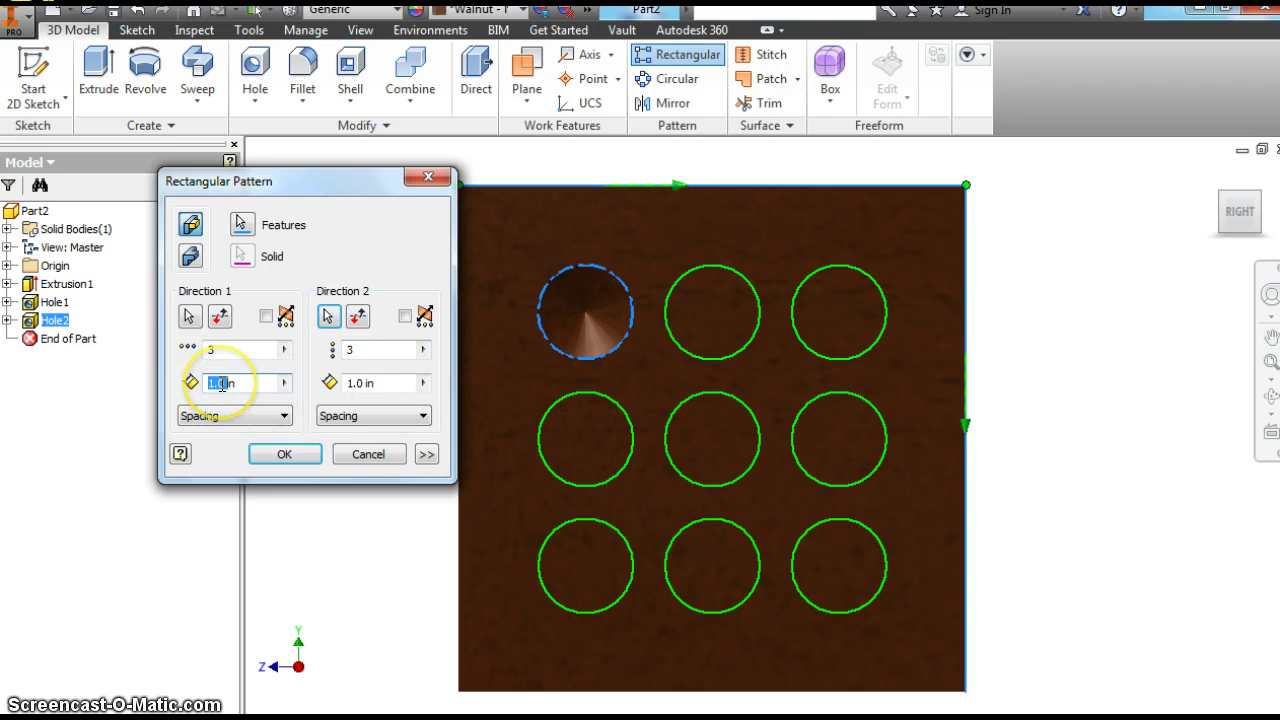
Try a wider direction 1 spacing, return it to 1 in, and create the rectangular hole pattern
{"action": "type", "text": "25"}
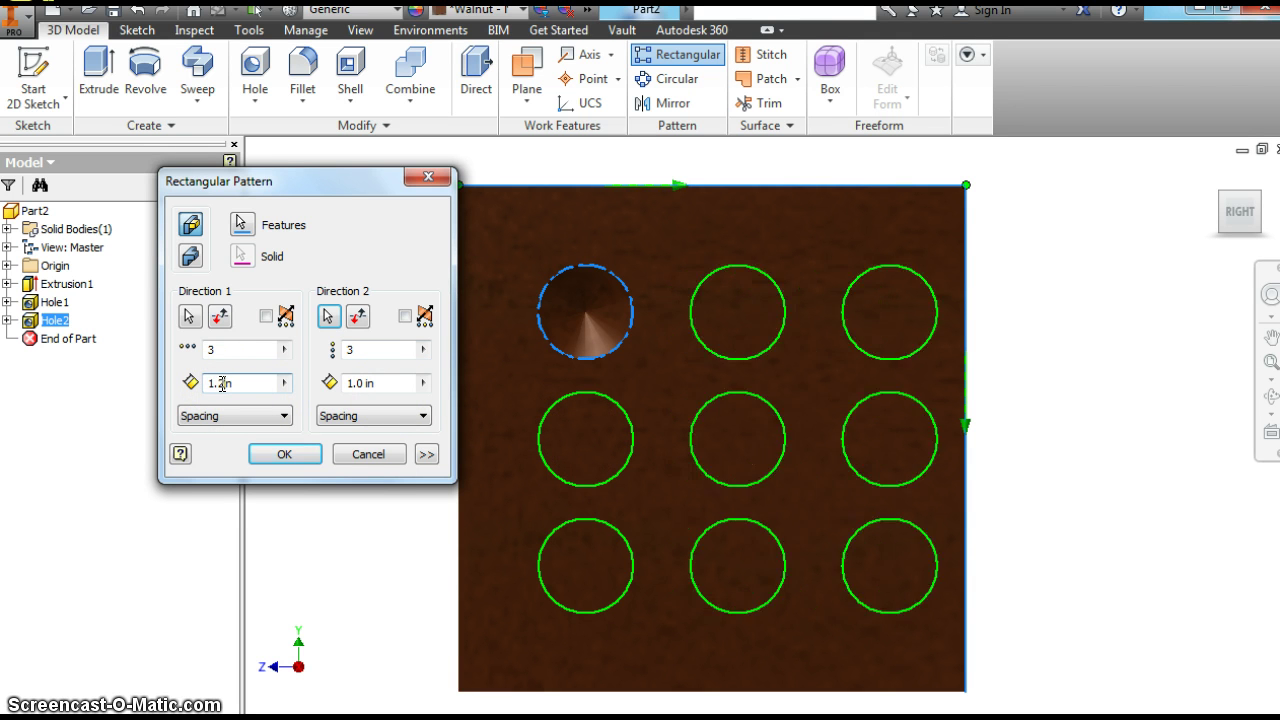
{"action": "key", "text": "BackSpace"}
{"action": "key", "text": "BackSpace"}
{"action": "left_click", "coordinate": [286, 455]}
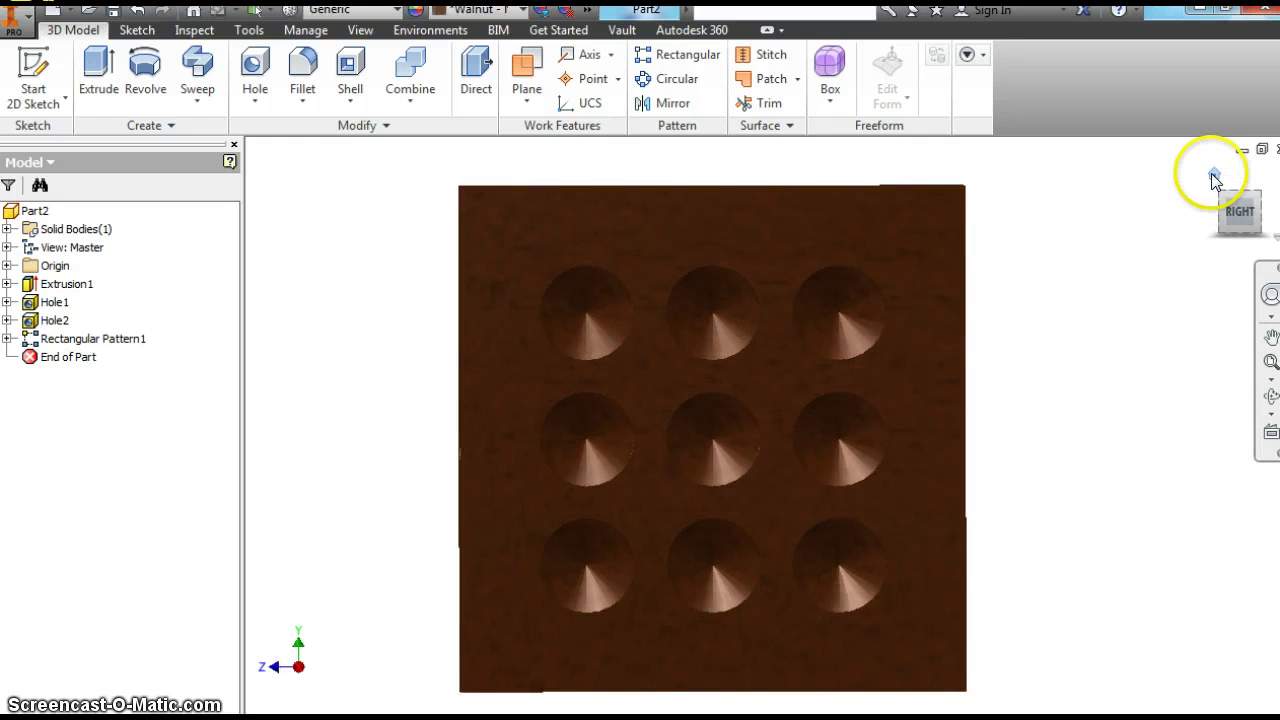
Save the walnut cube part in the GVCInventor for SCOM folder as "Mr.V Lesson8HolePattern"
{"action": "left_click", "coordinate": [1213, 174]}
{"action": "left_click", "coordinate": [1251, 226]}
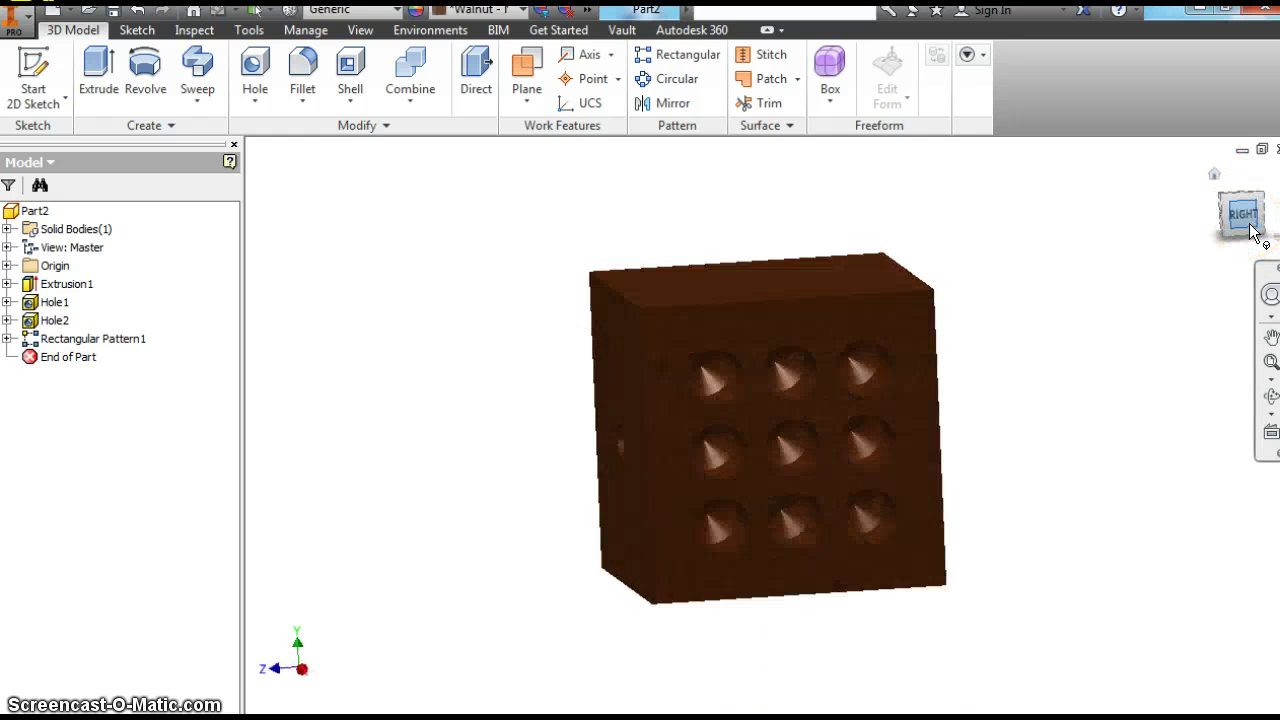
{"action": "mouse_move", "coordinate": [1240, 225]}
{"action": "left_mouse_down"}
{"action": "mouse_move", "coordinate": [1063, 229]}
{"action": "mouse_move", "coordinate": [963, 309]}
{"action": "mouse_move", "coordinate": [949, 267]}
{"action": "mouse_move", "coordinate": [966, 186]}
{"action": "mouse_move", "coordinate": [1000, 174]}
{"action": "left_mouse_up"}
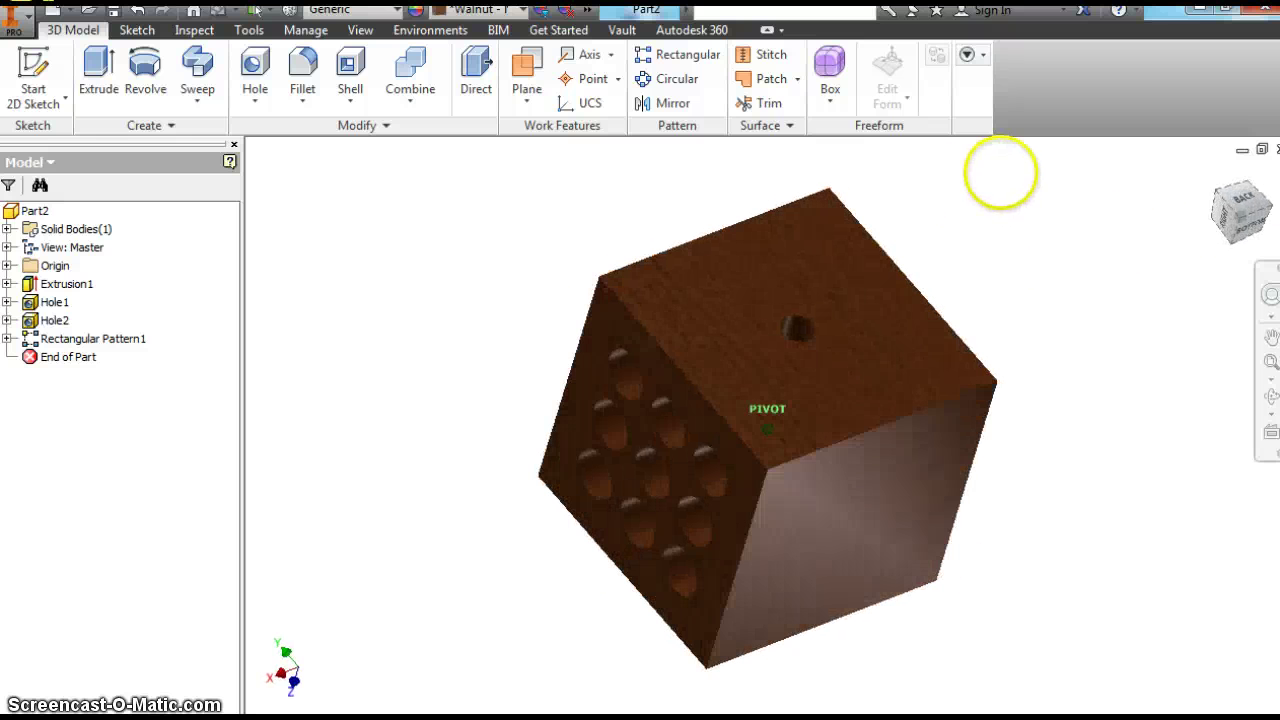
{"action": "left_click", "coordinate": [20, 28]}
{"action": "key", "text": "Escape"}
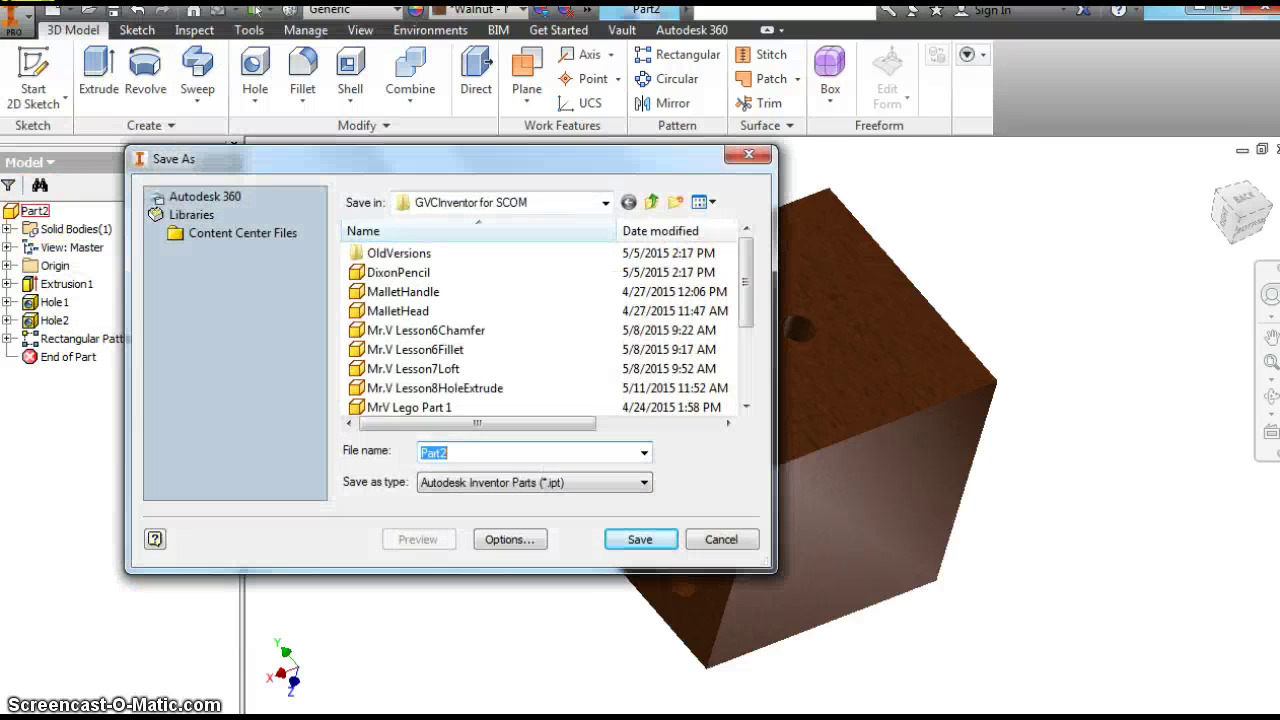
{"action": "type", "text": "Mr.V Lesson8HolePatter"}
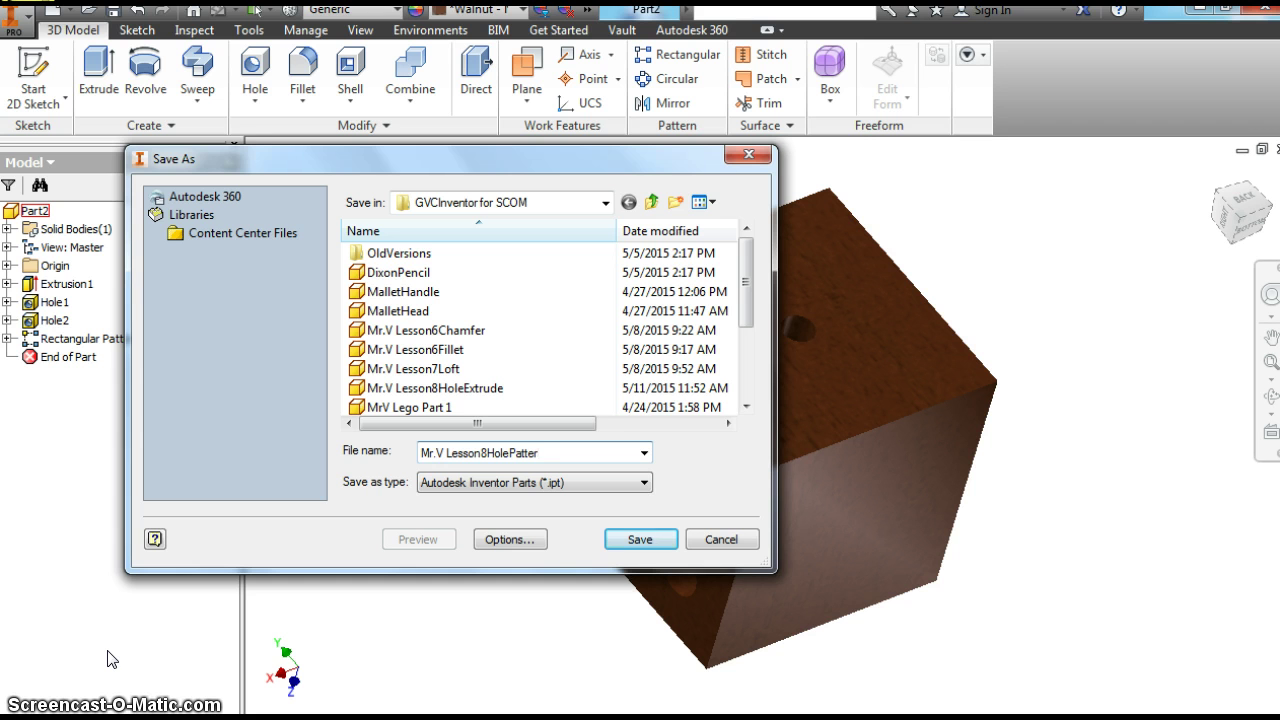
{"action": "type", "text": "n"}
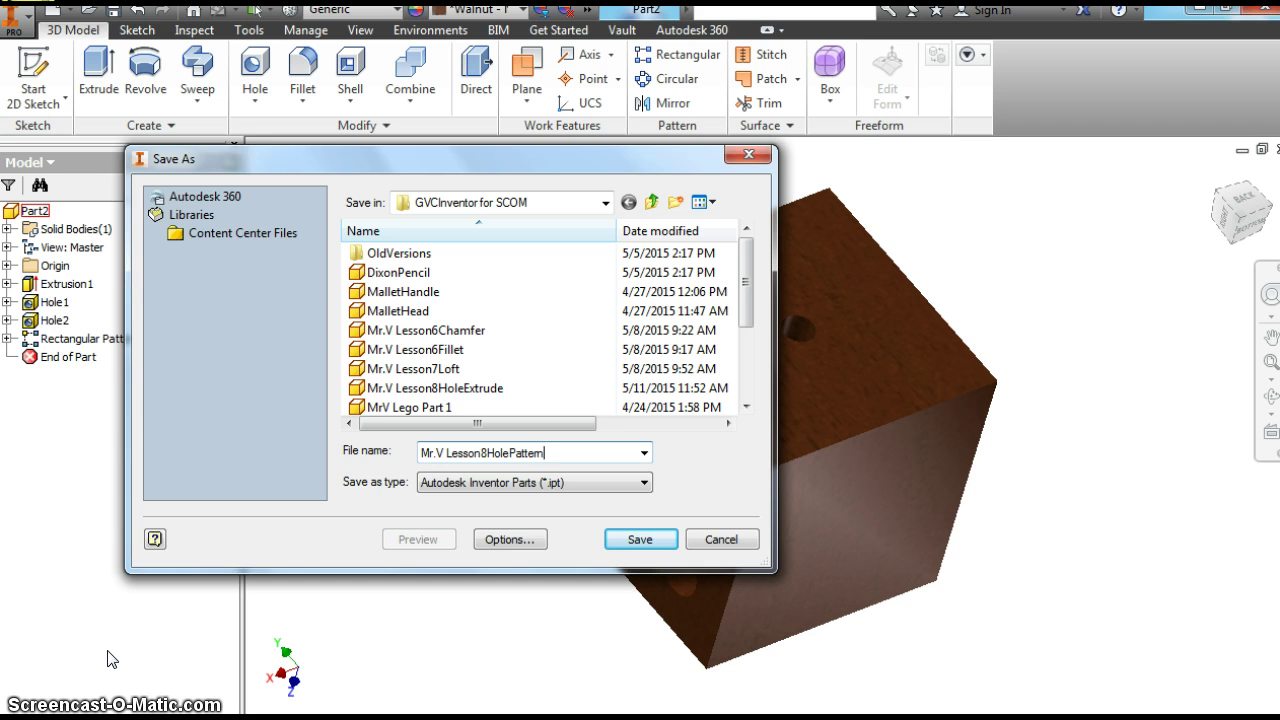
{"action": "left_click", "coordinate": [624, 540]}
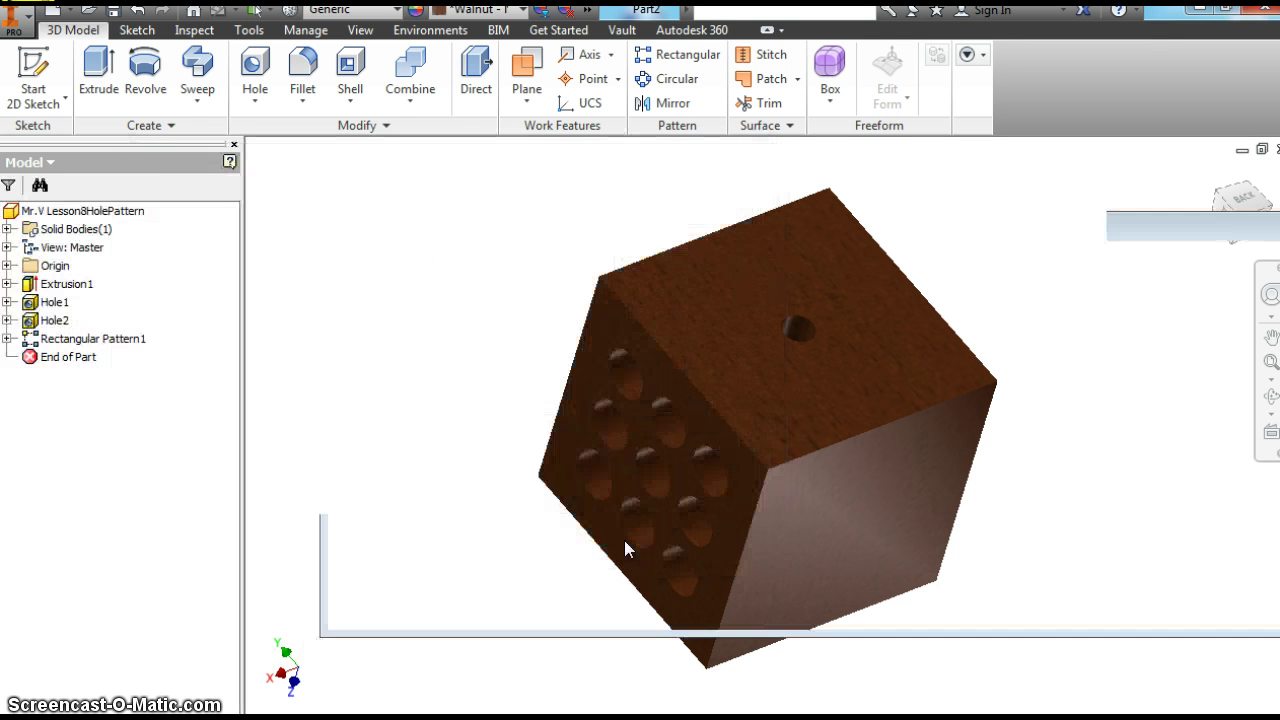
{"action": "key", "text": "F6"}
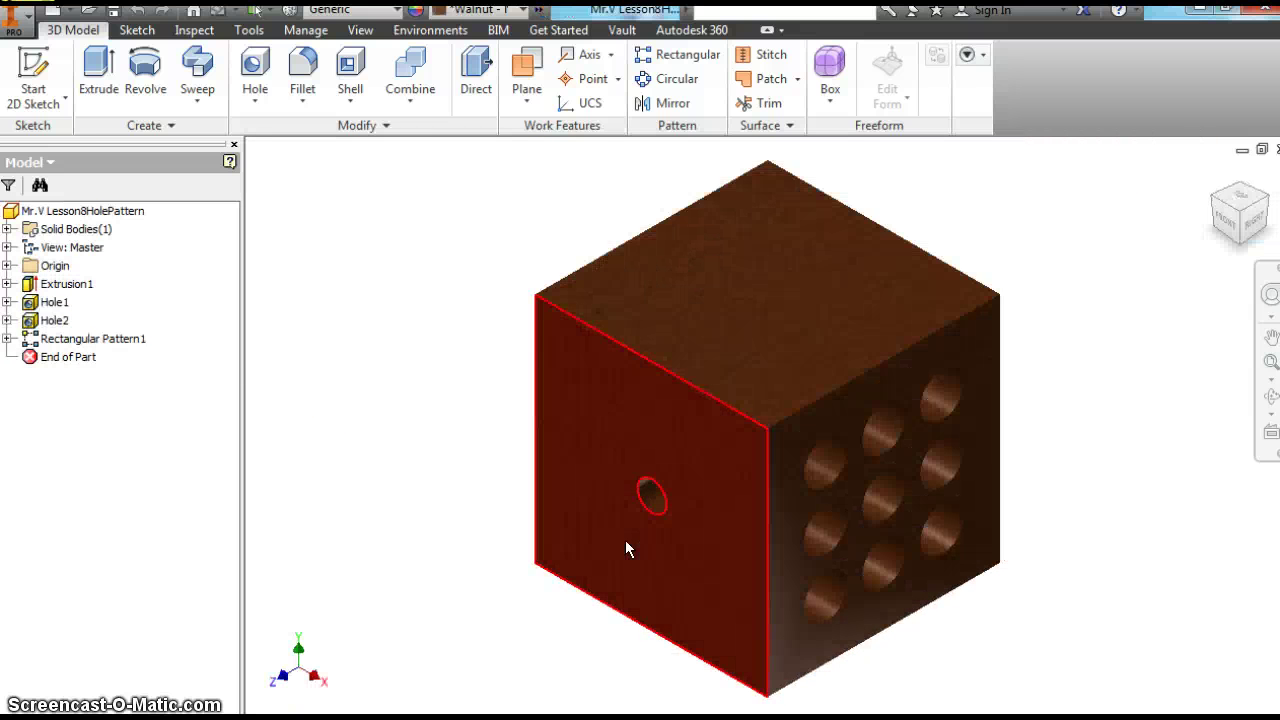
{"action": "mouse_move", "coordinate": [625, 541]}
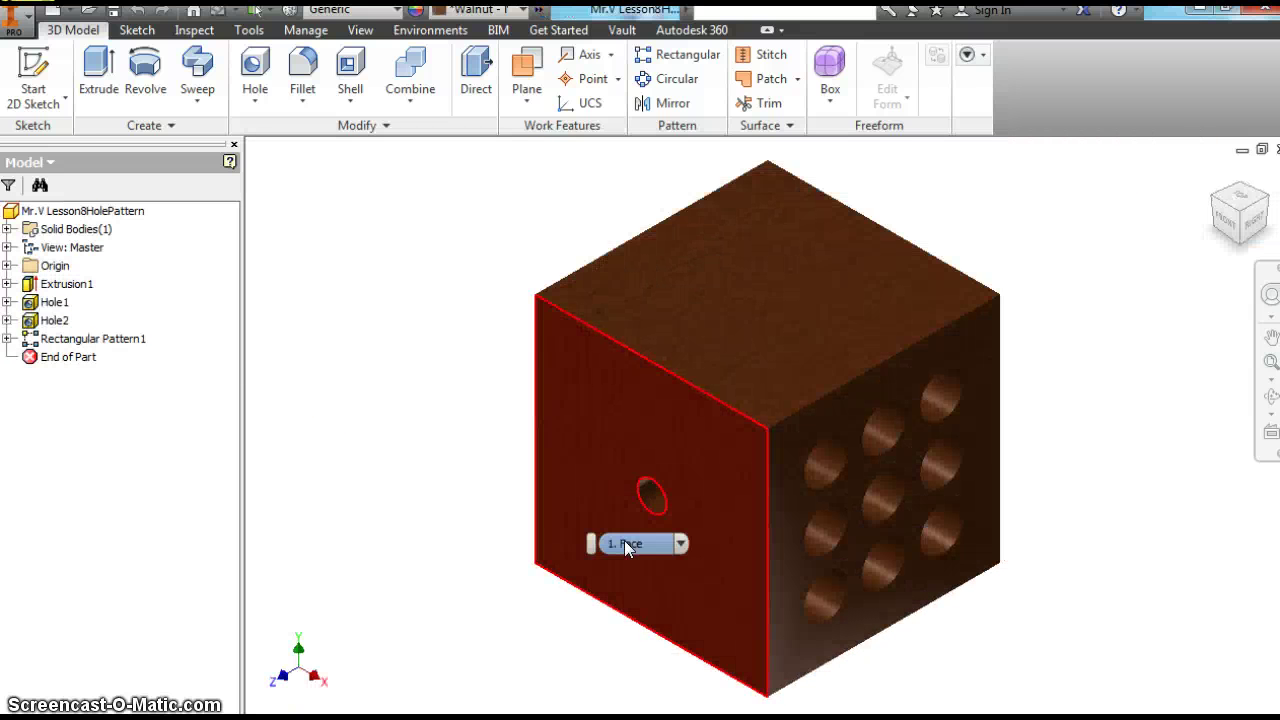